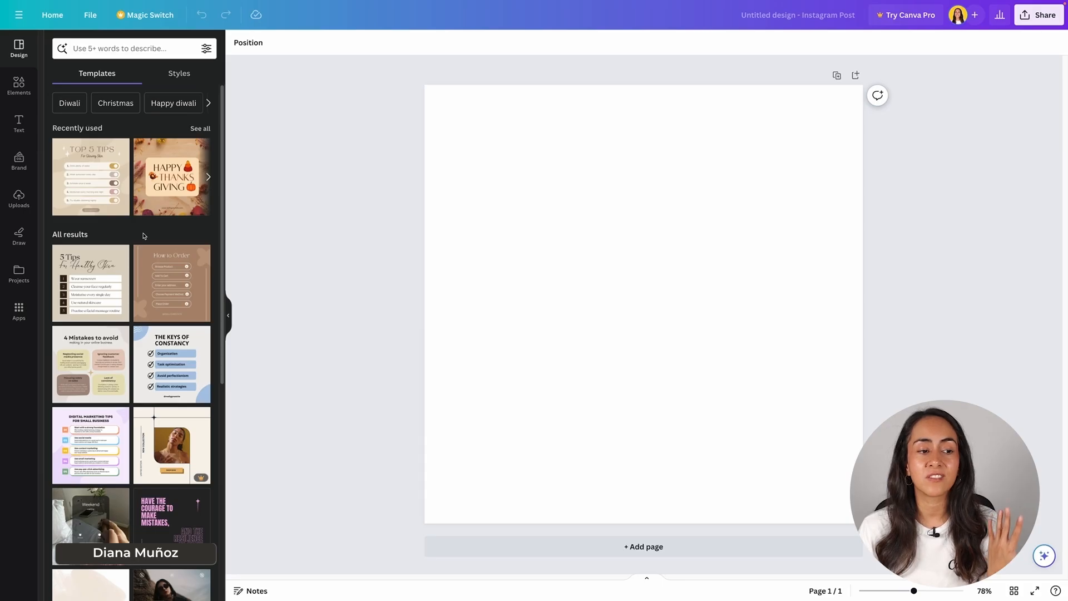
Step: Search the Instagram post templates for "yoga classes"
scroll(144, 236, "down", 3)
scroll(144, 236, "down", 2)
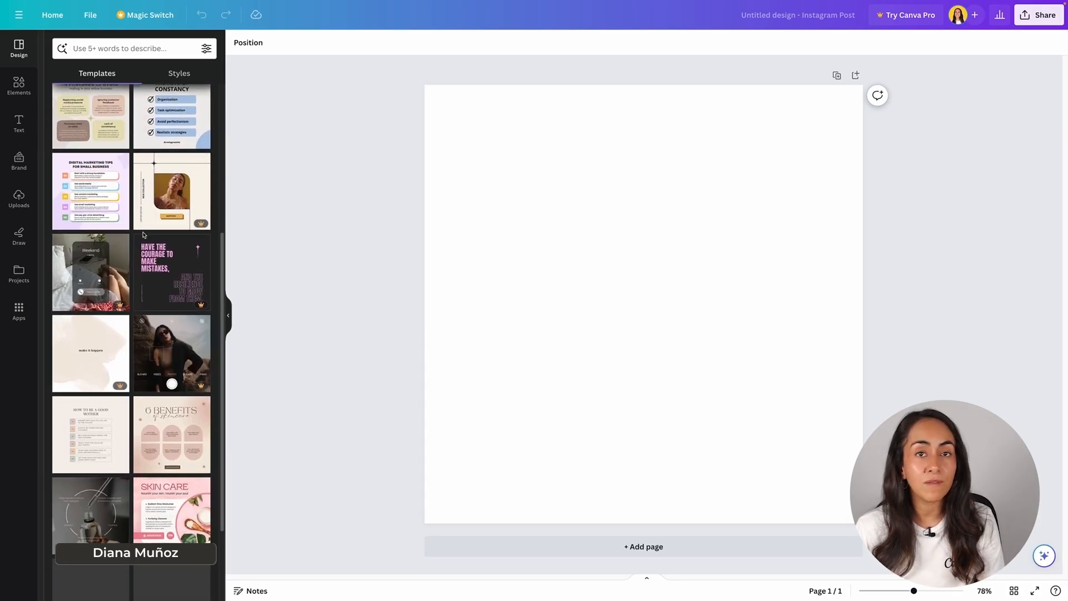
scroll(144, 236, "down", 1)
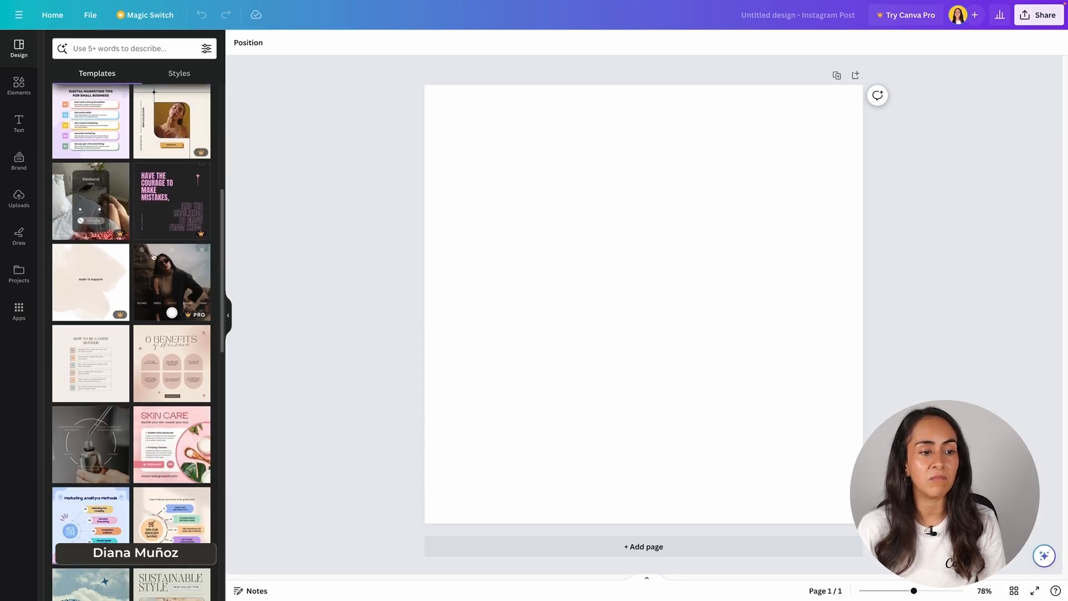
scroll(174, 389, "up", 5)
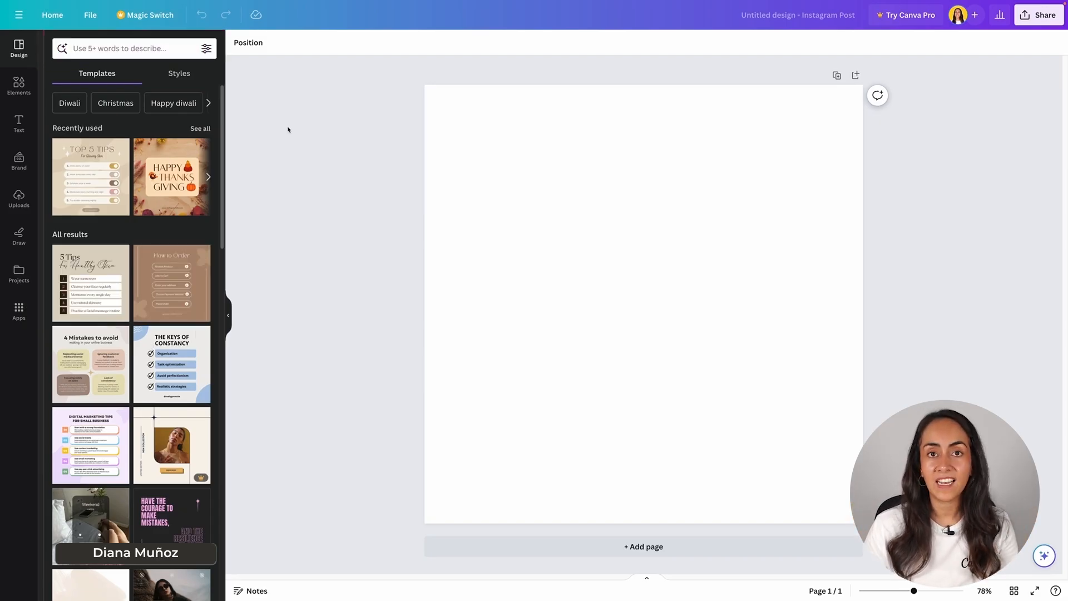
left_click(128, 47)
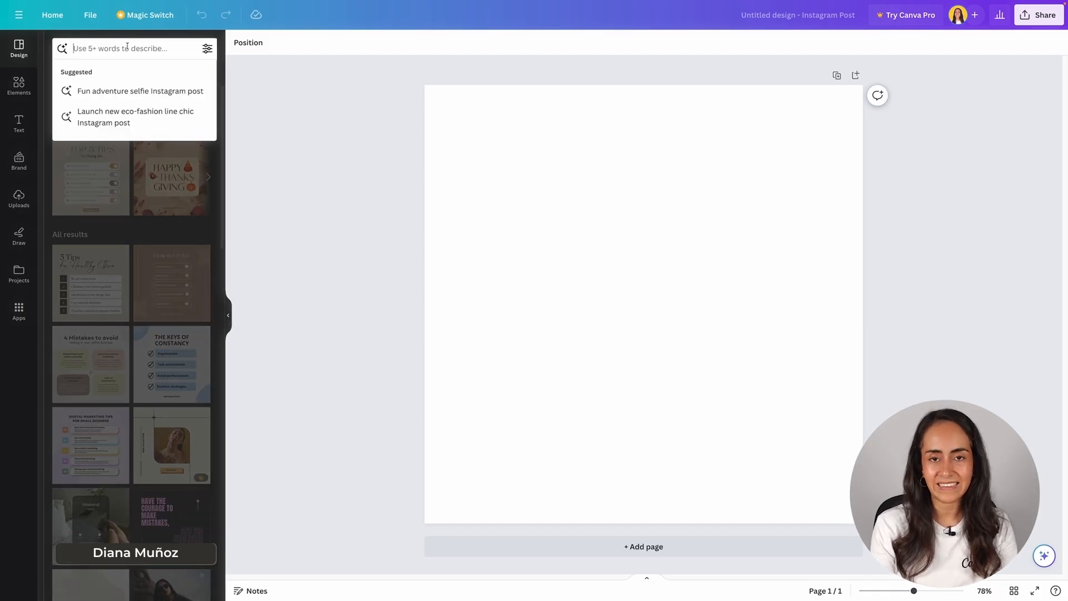
type("yoga classes")
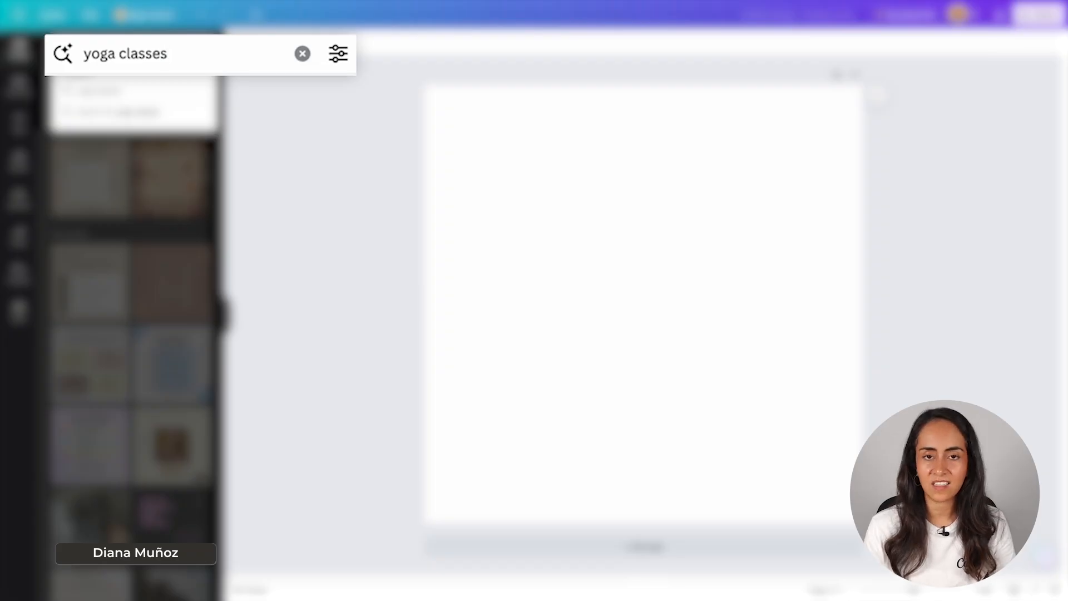
key("Return")
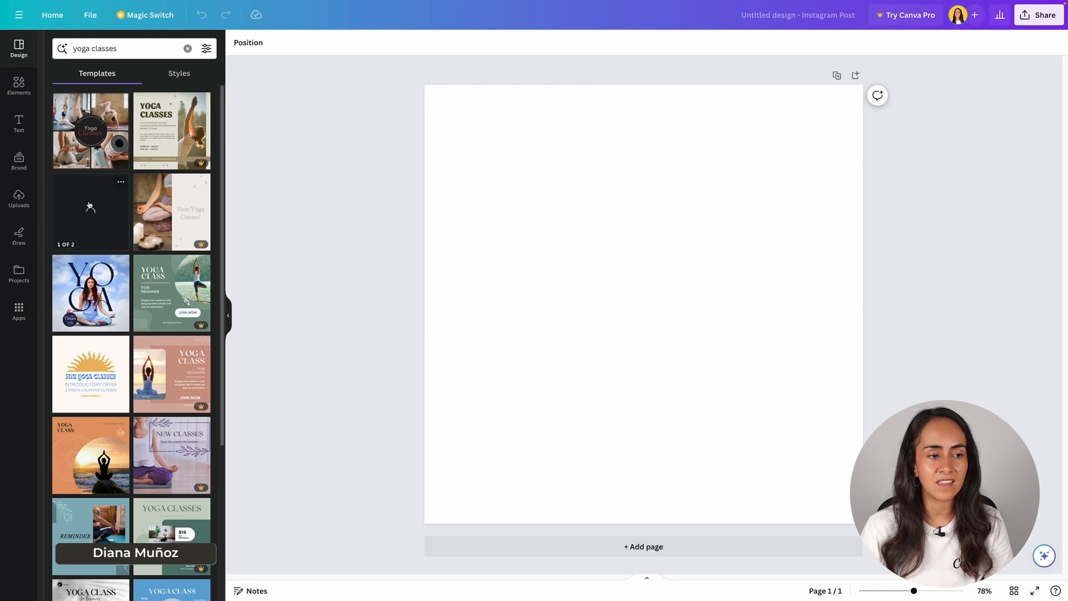
Step: Apply the "Yoga class for beginners" template with the beige text panel and the stretching woman's photo to the blank page
scroll(201, 301, "down", 2)
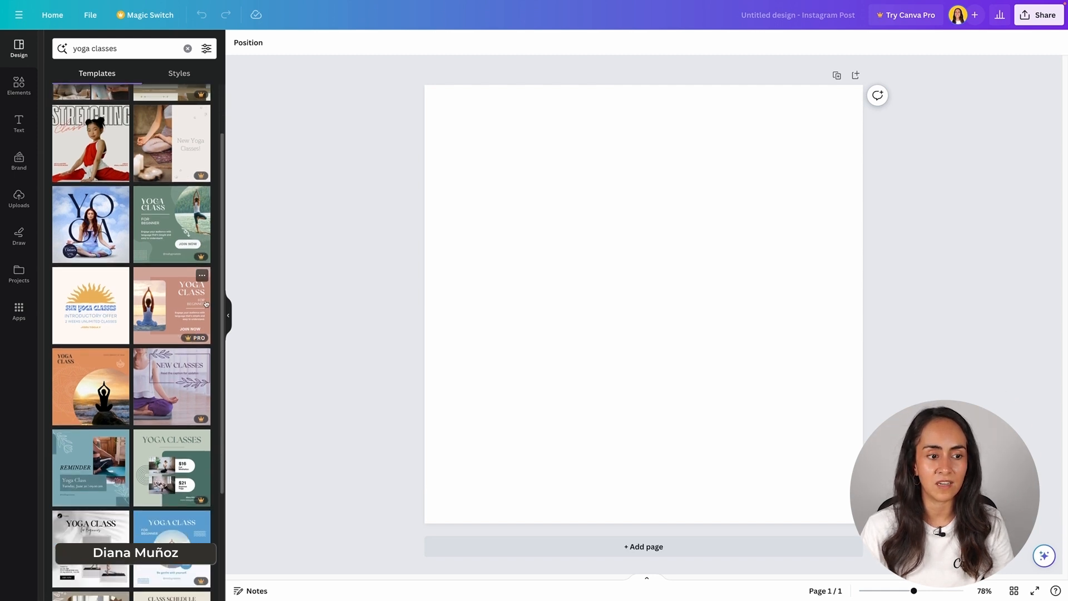
scroll(208, 304, "up", 2)
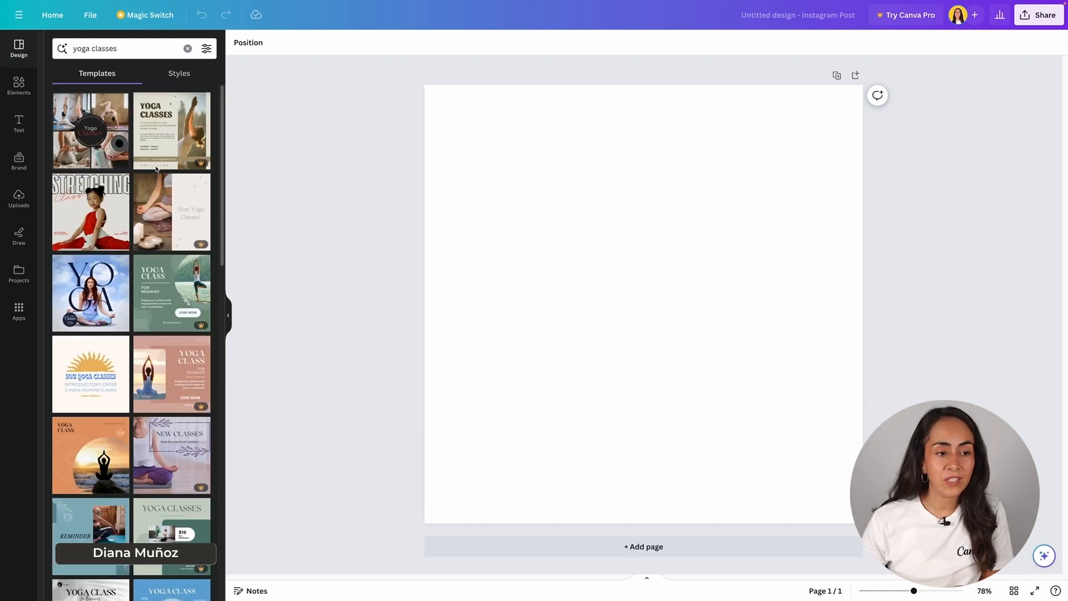
scroll(196, 325, "down", 3)
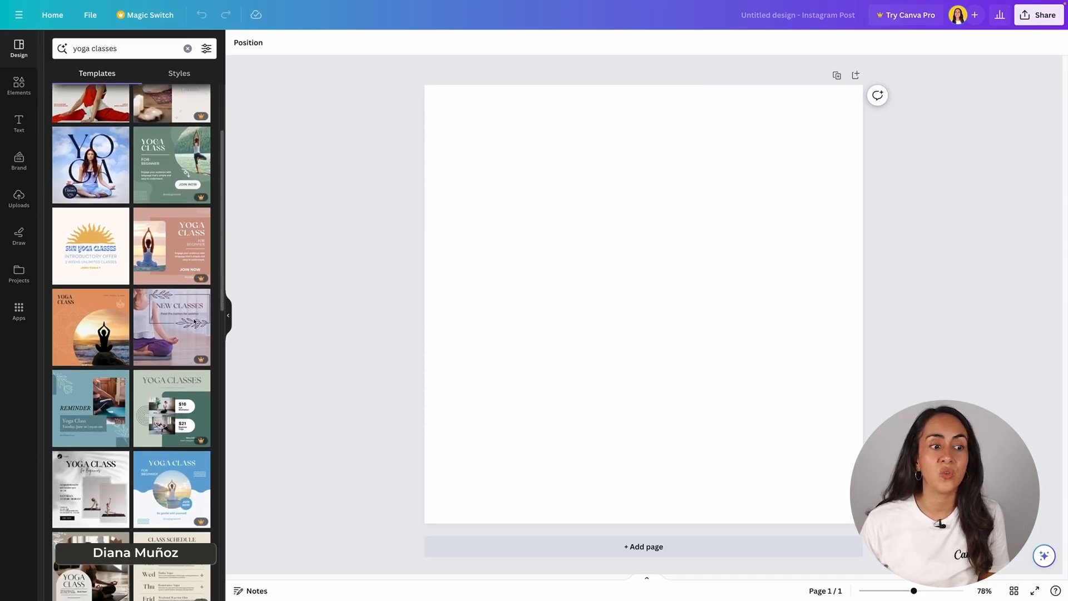
scroll(194, 321, "down", 3)
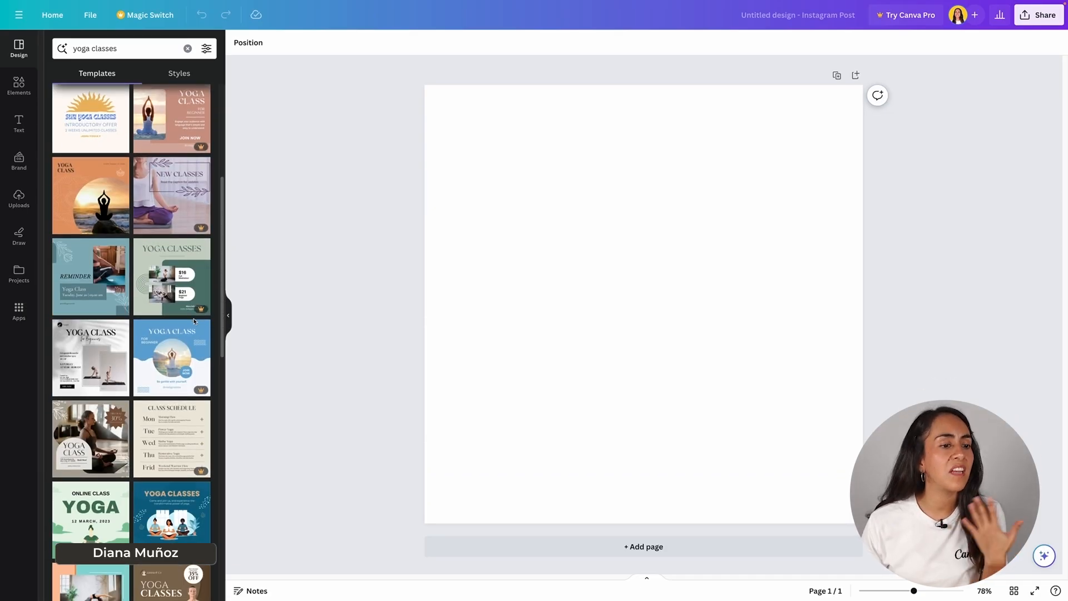
scroll(194, 321, "down", 4)
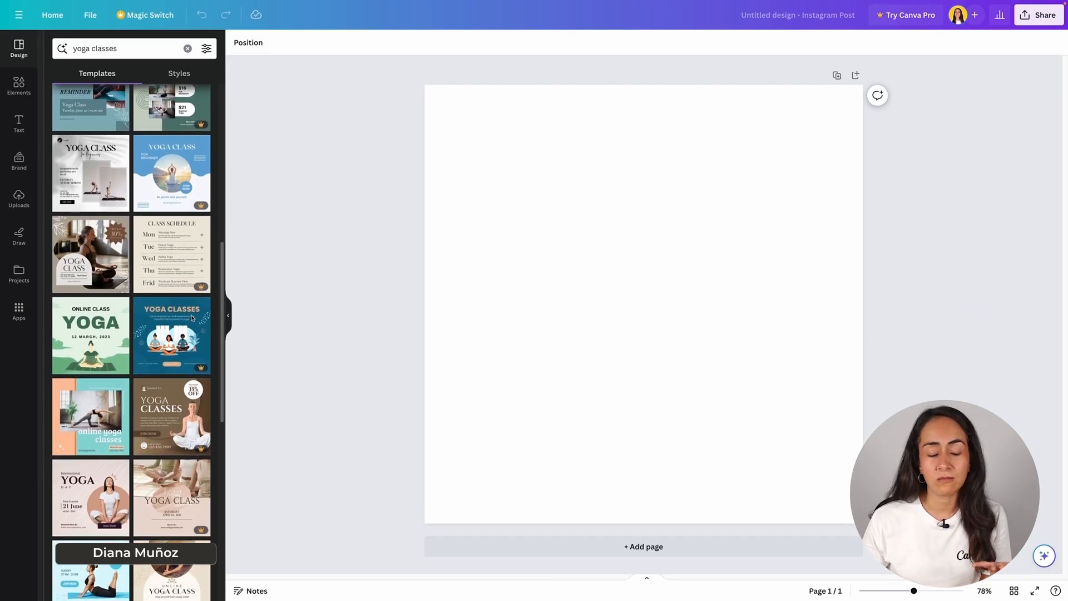
scroll(192, 317, "down", 3)
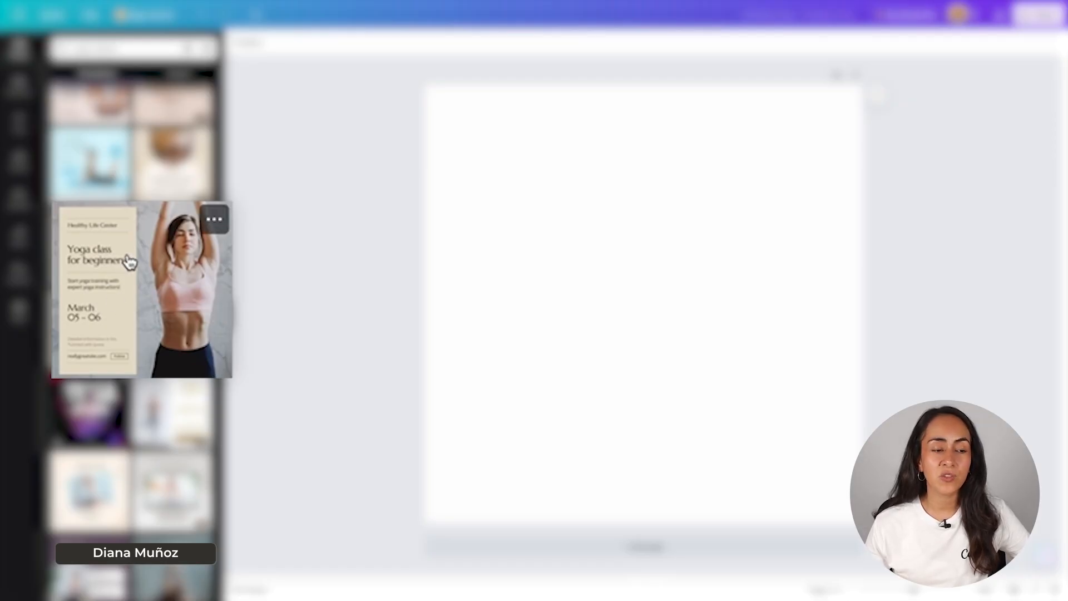
left_click(158, 303)
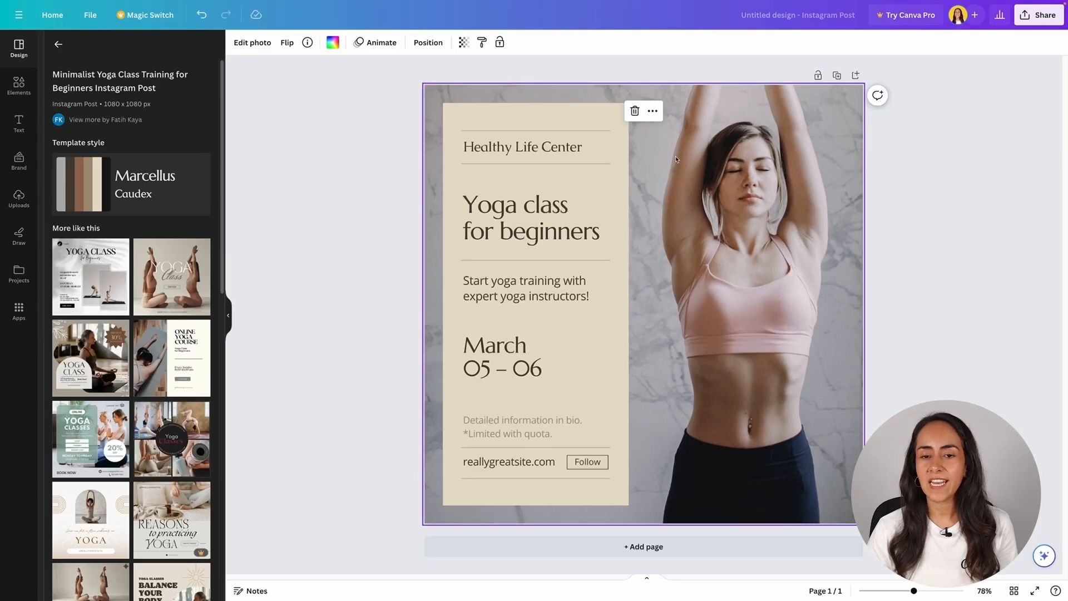
Step: Select the "Healthy Life Center" text, the background photo and the beige panel in turn to examine their editing options
left_click(571, 150)
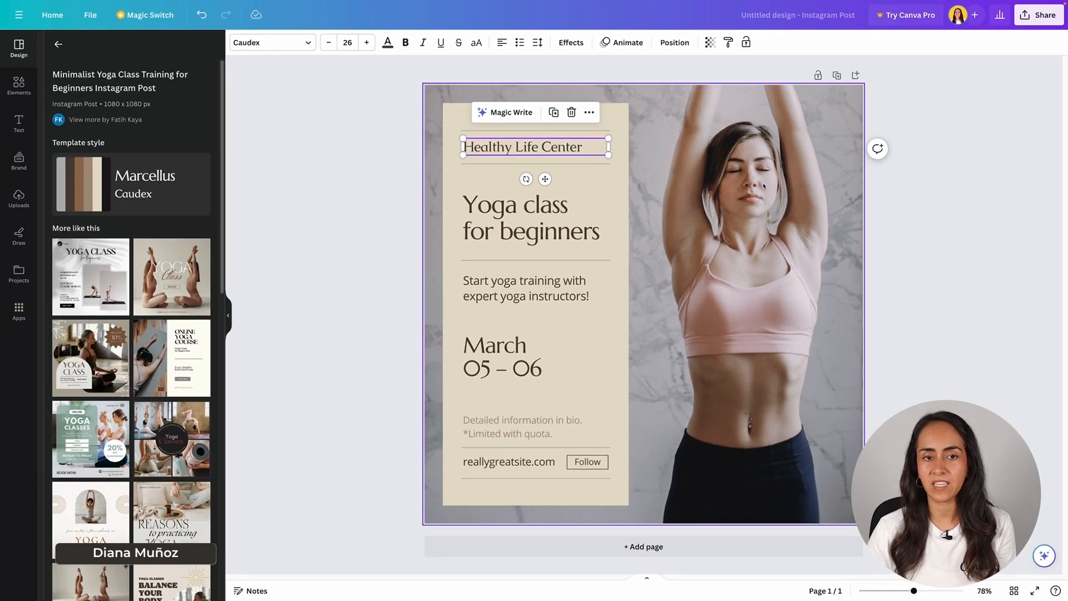
left_click(734, 197)
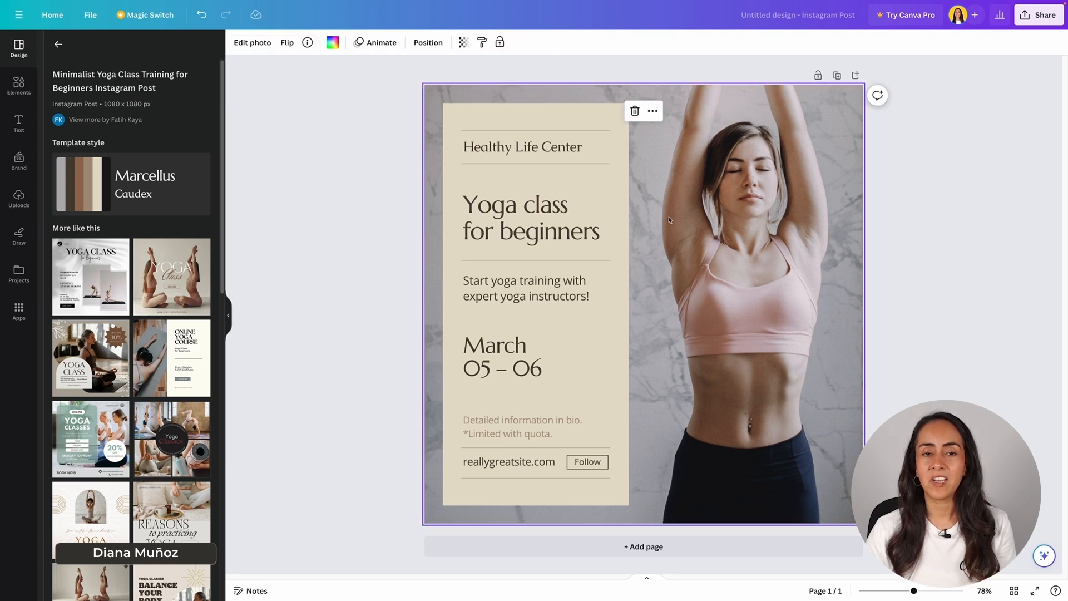
left_click(621, 187)
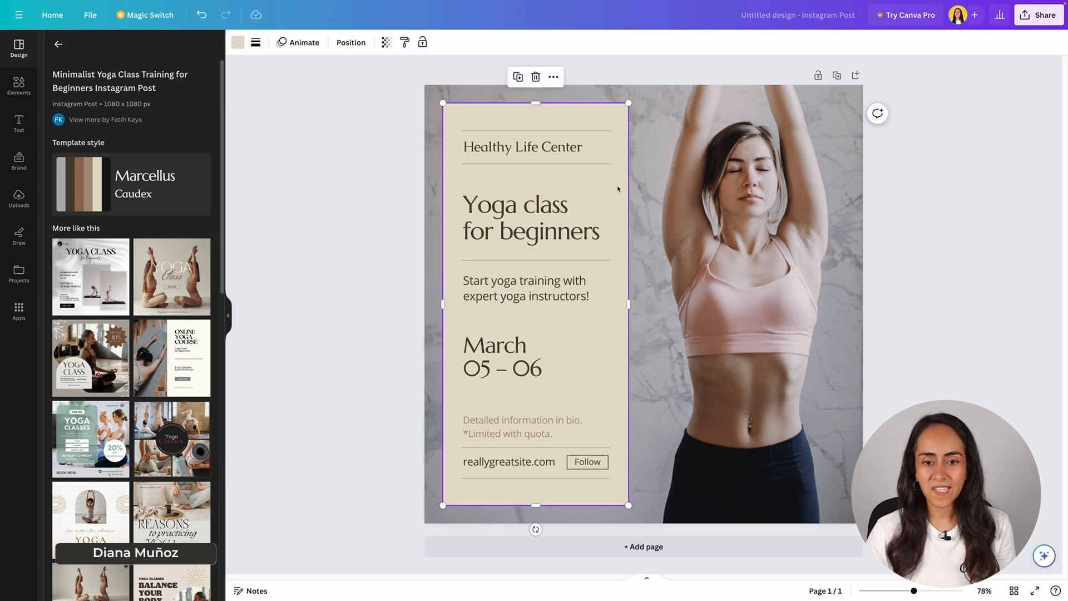
Step: Examine the available fonts and font style categories for the "Healthy Life Center" text
left_click(554, 149)
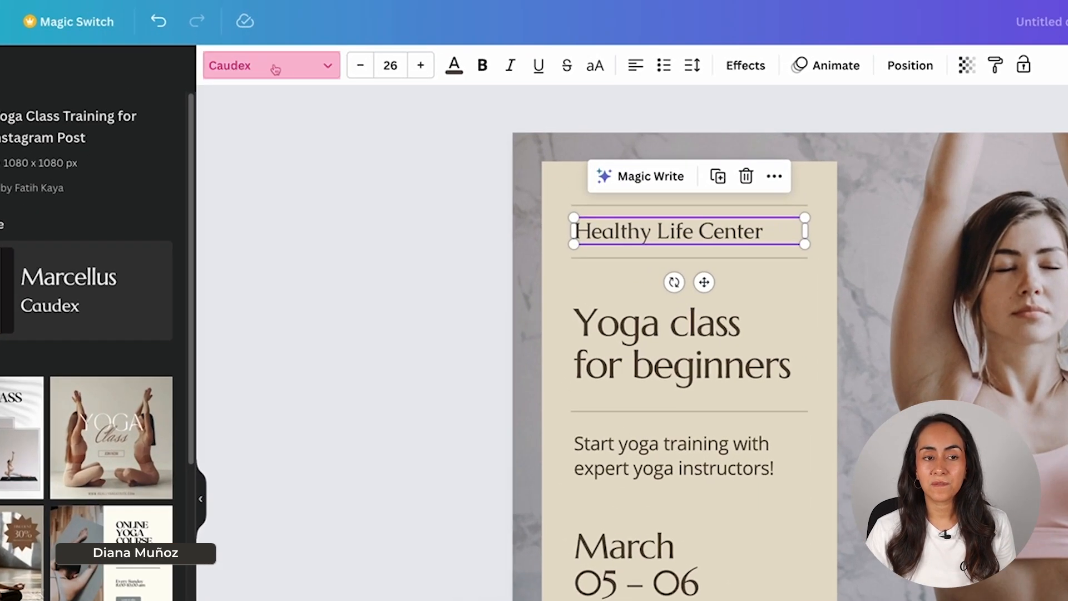
left_click(324, 68)
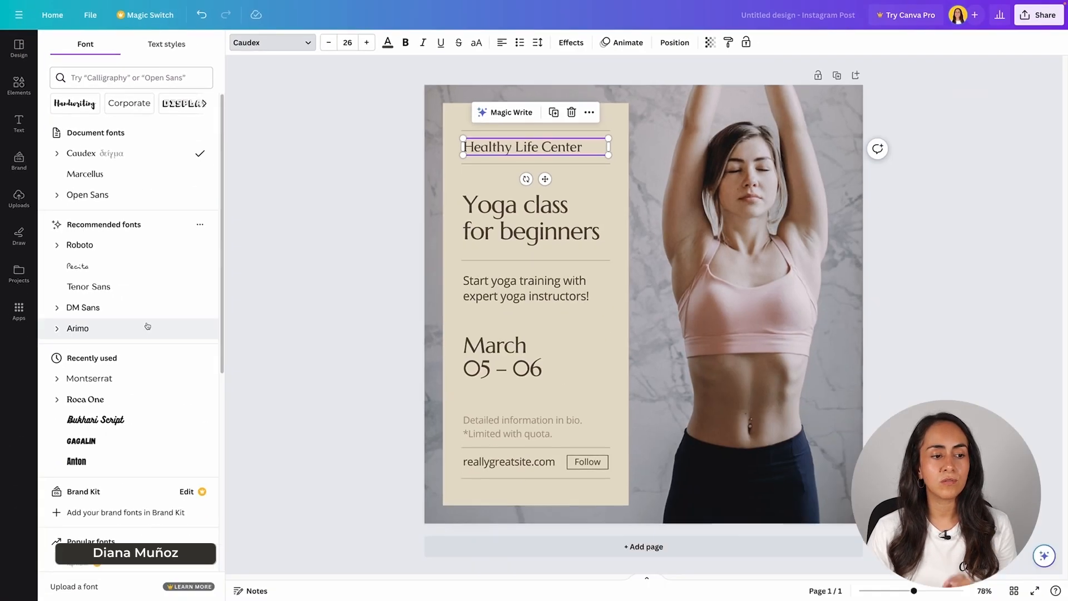
scroll(229, 520, "down", 5)
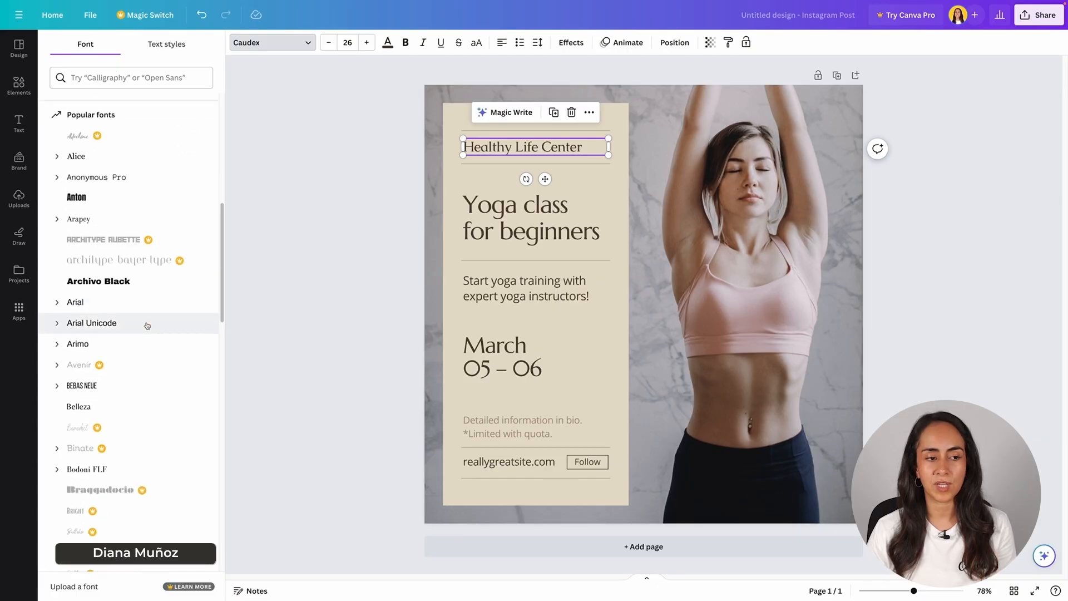
scroll(192, 461, "down", 2)
scroll(192, 462, "up", 6)
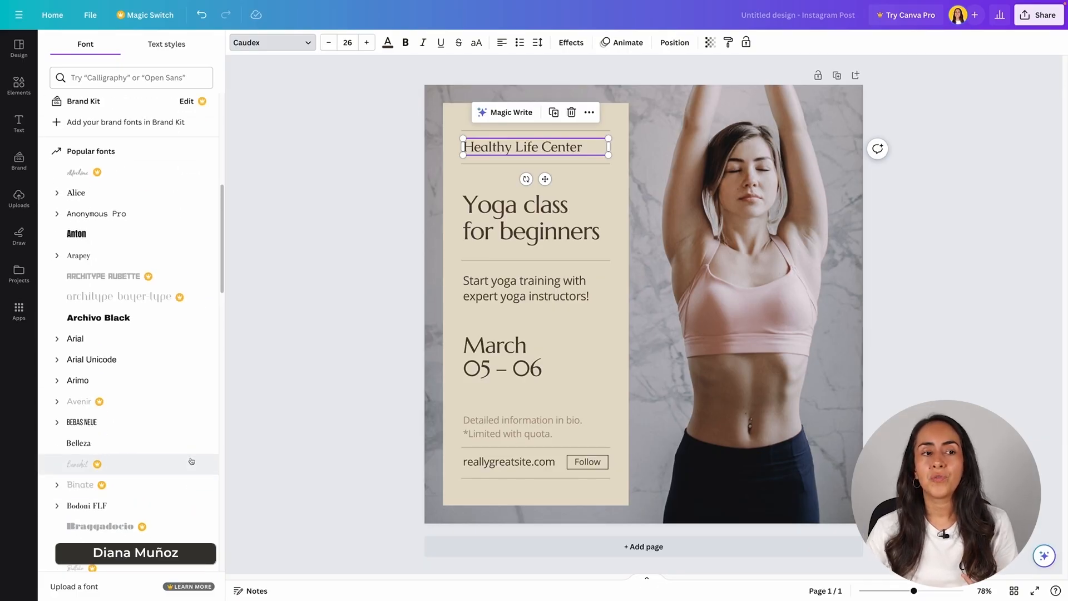
scroll(192, 464, "up", 5)
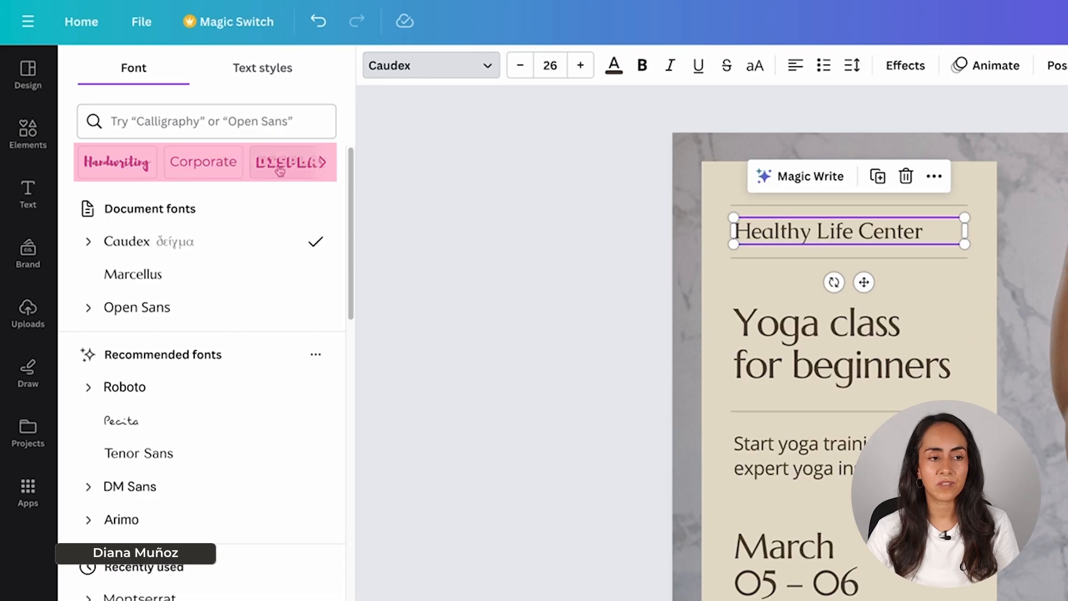
left_click(325, 163)
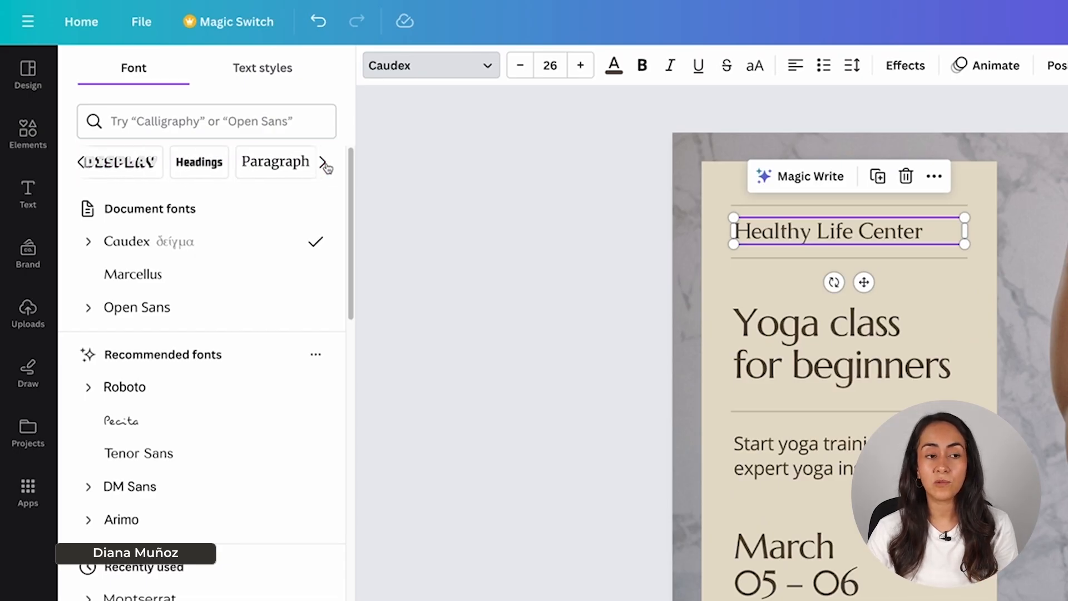
left_click(328, 166)
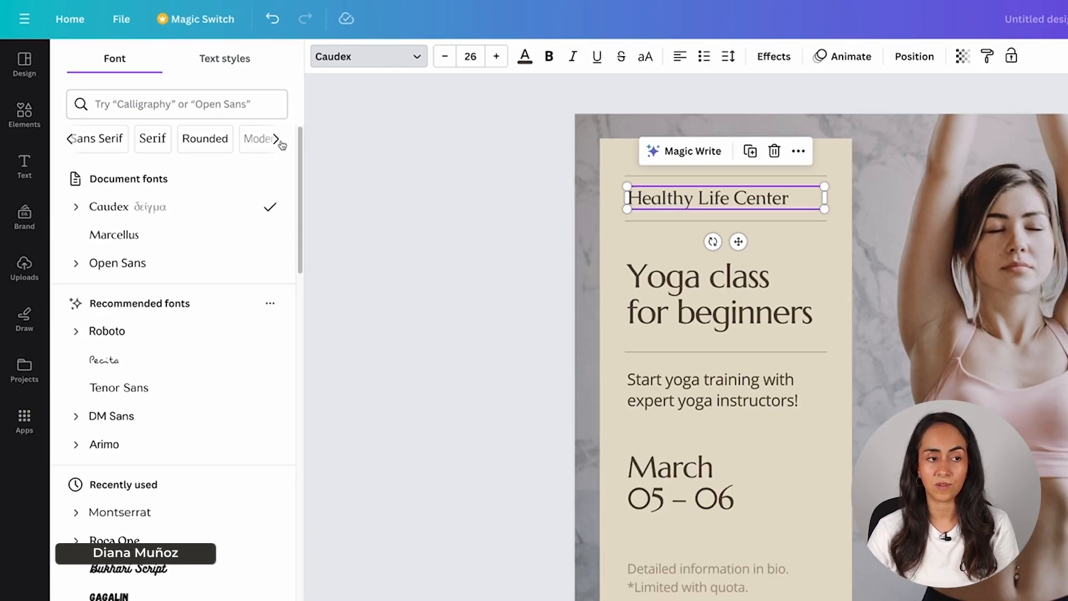
left_click(325, 163)
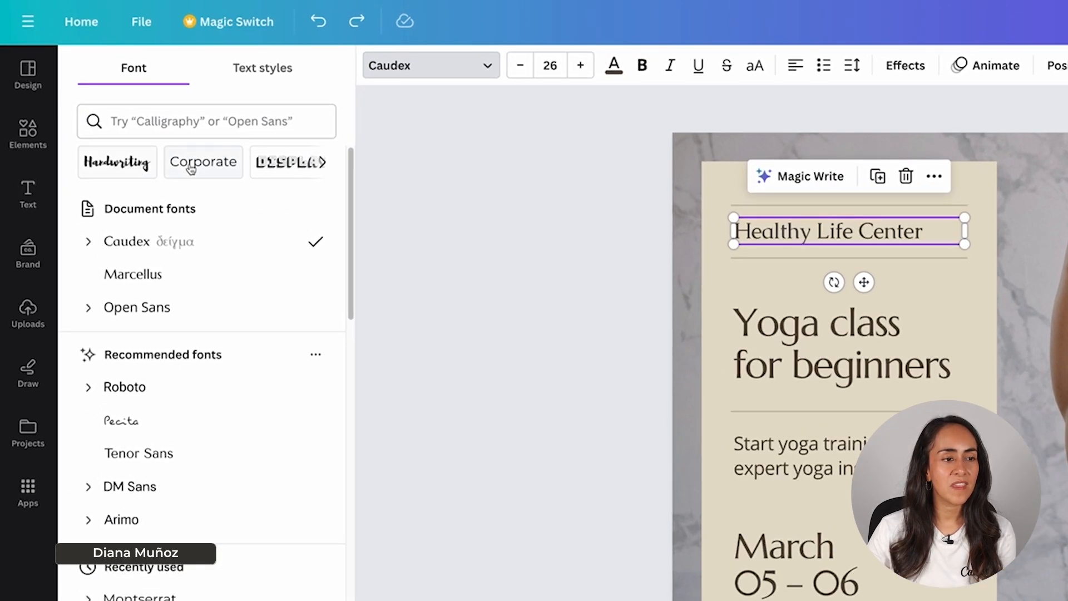
Step: Filter the fonts by the Rounded style and apply the Hero font to the "Healthy Life Center" text
left_click(323, 163)
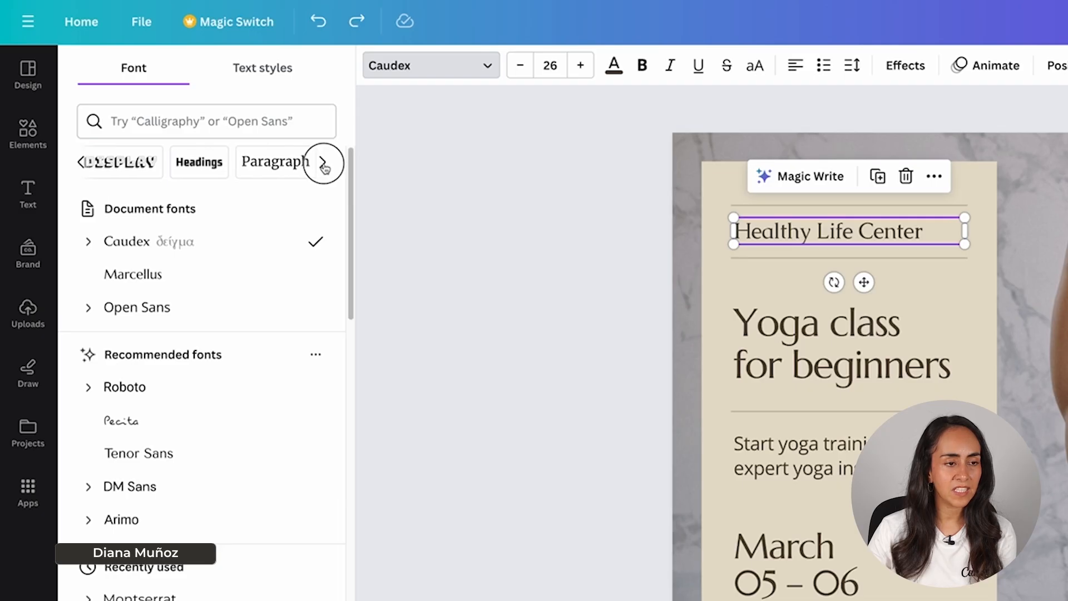
left_click(322, 163)
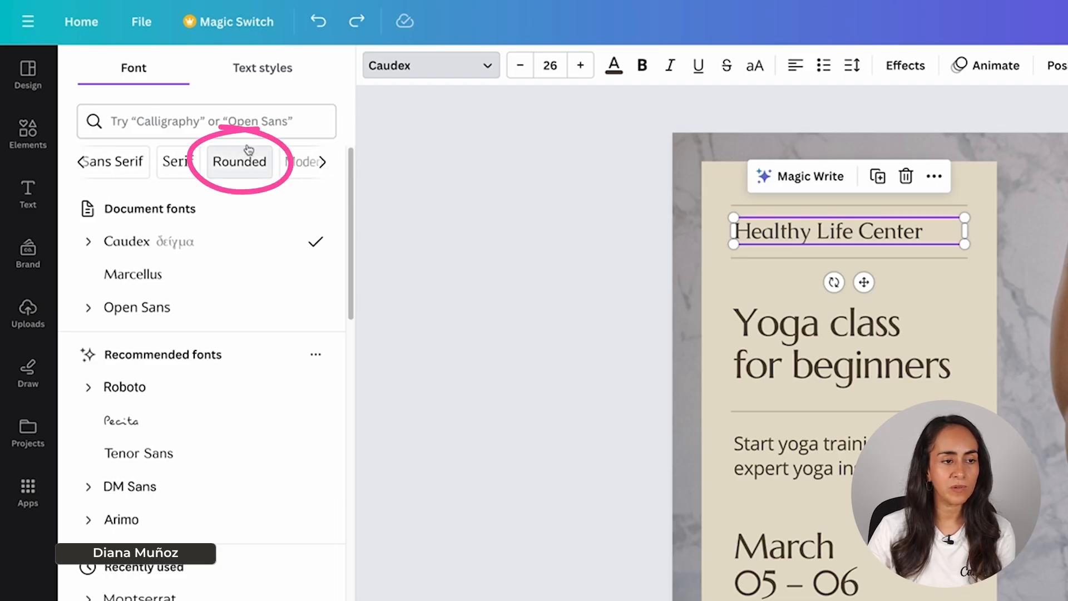
left_click(239, 161)
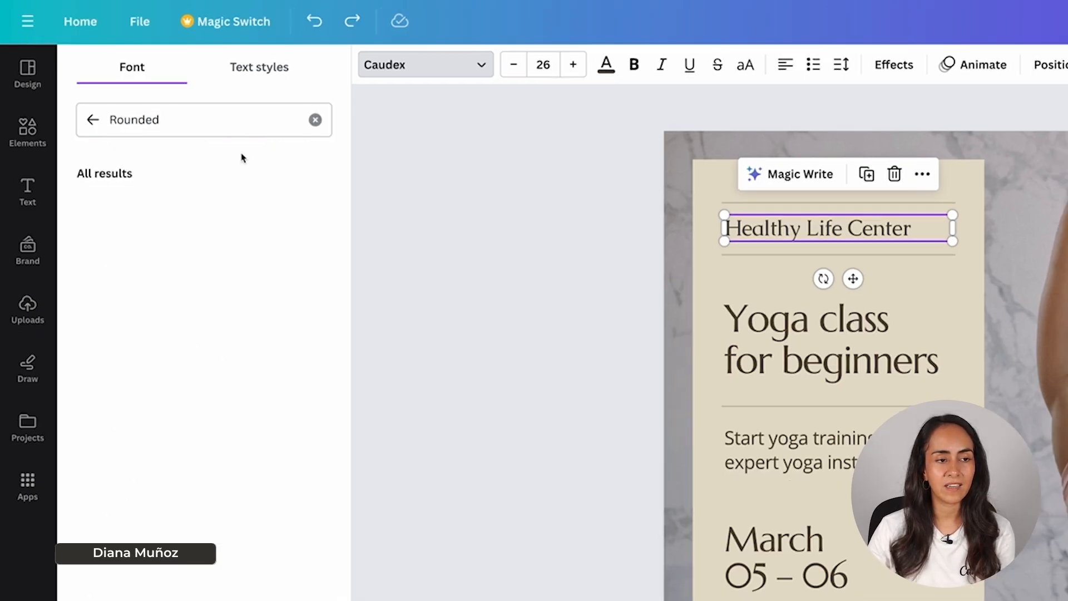
scroll(106, 225, "down", 3)
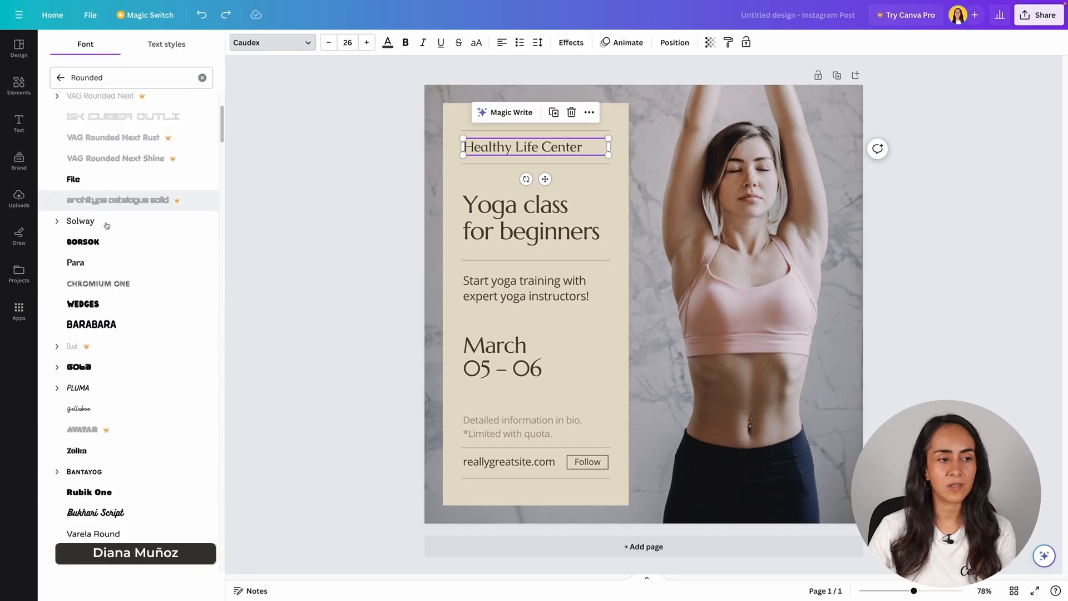
scroll(106, 225, "down", 4)
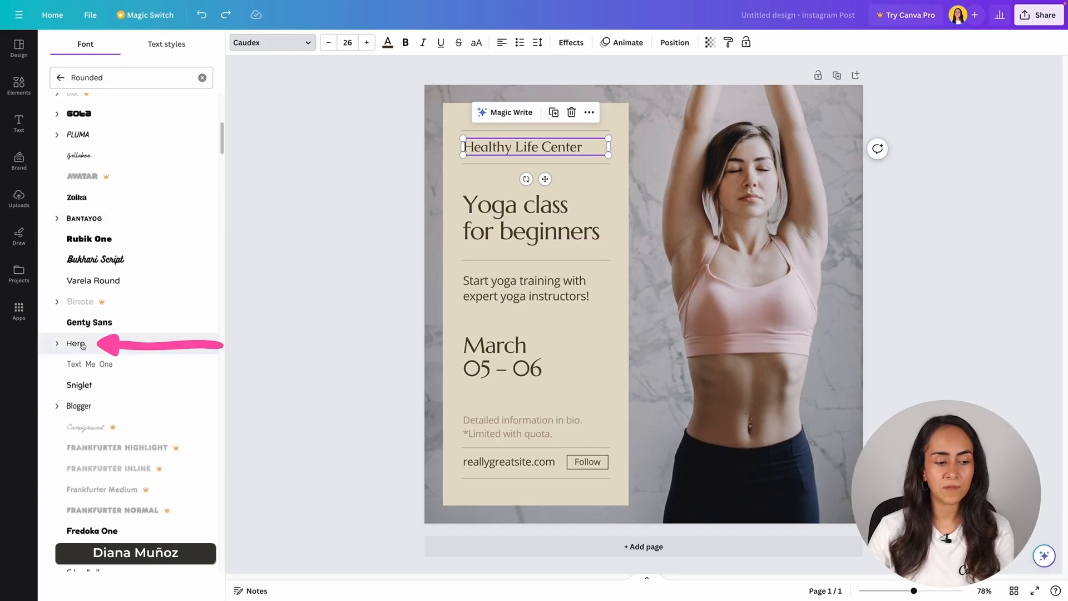
left_click(82, 345)
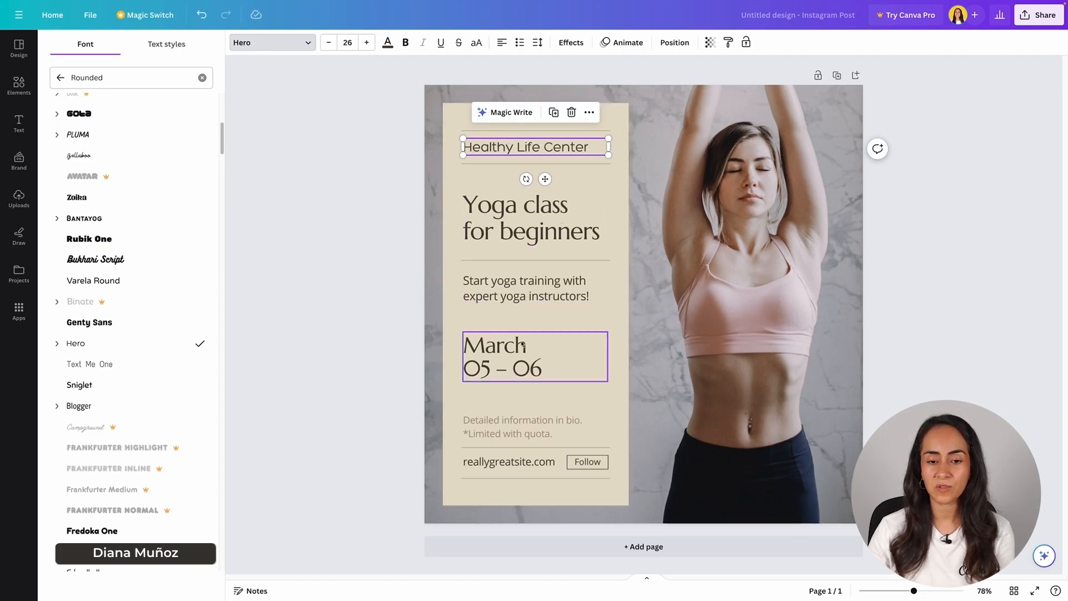
Step: Change the "Yoga class for beginners" title to the Hero font and replace Marcellus with Hero throughout the design
left_click(503, 208)
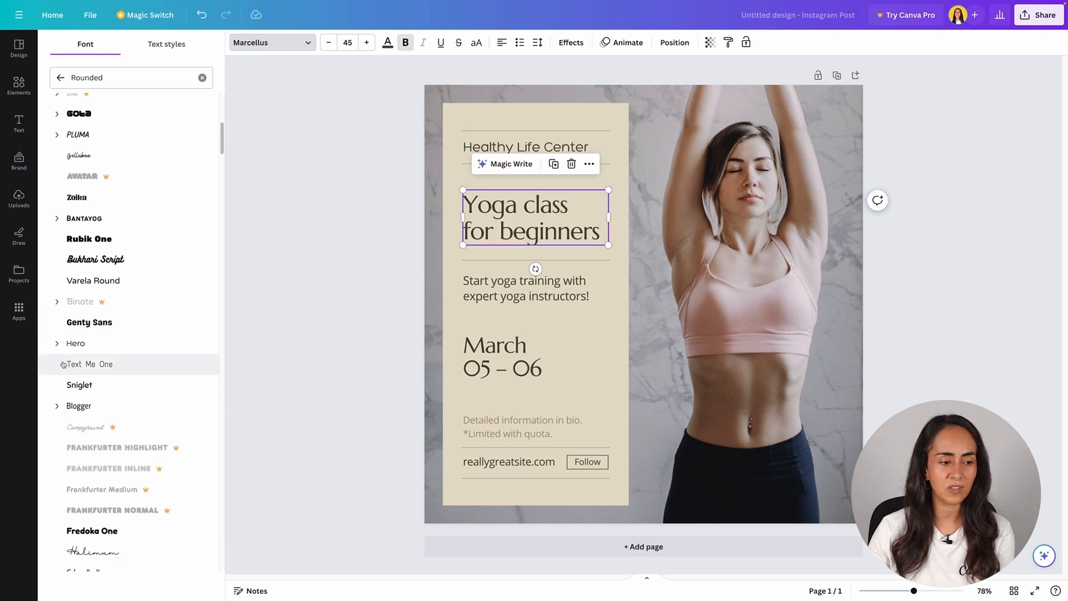
left_click(78, 344)
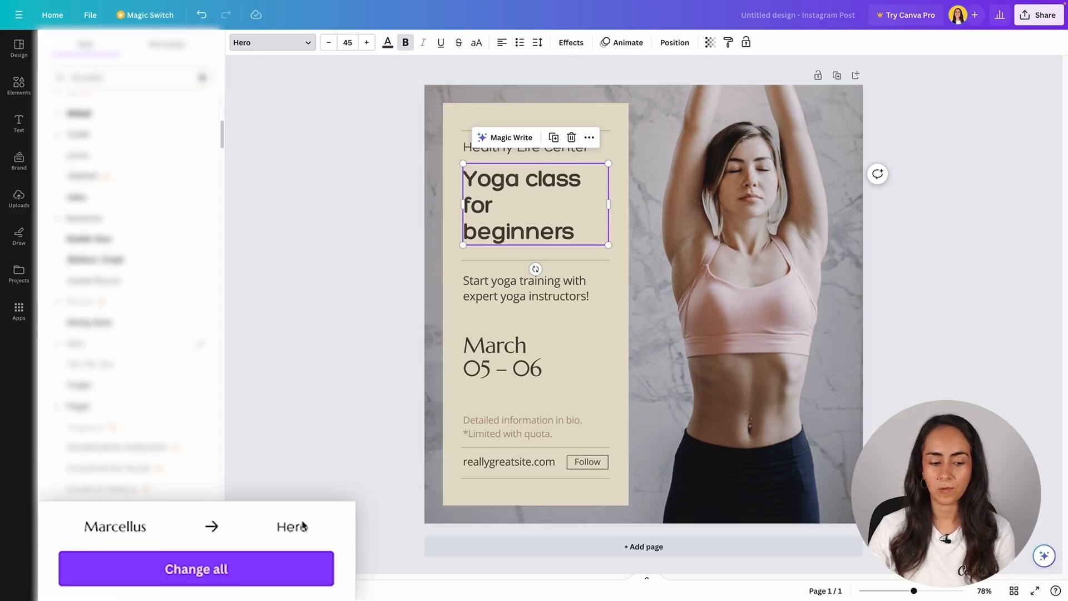
left_click(213, 575)
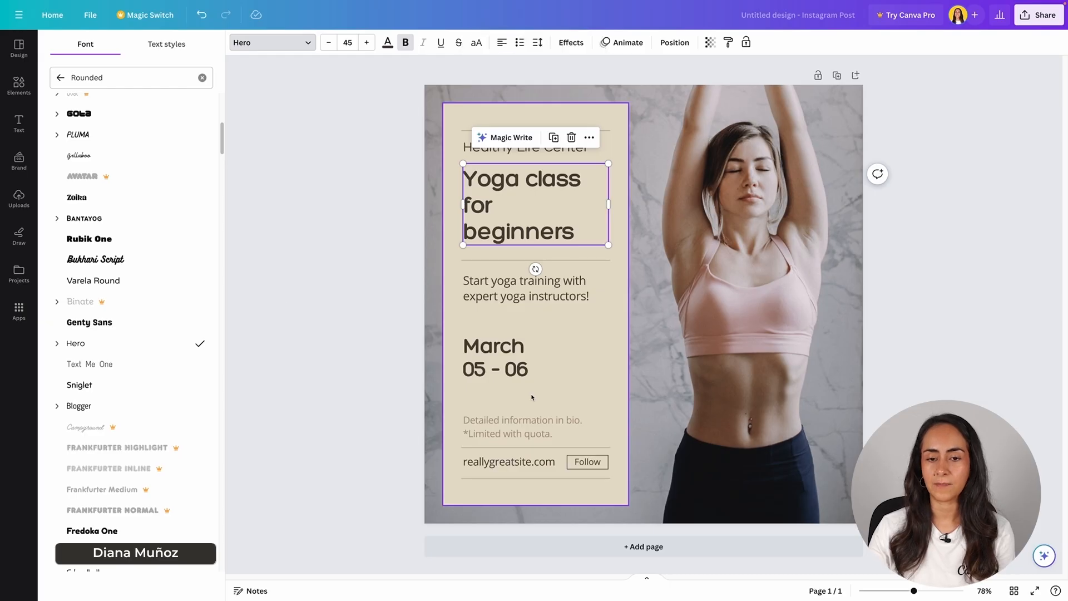
left_click(360, 256)
left_click(361, 254)
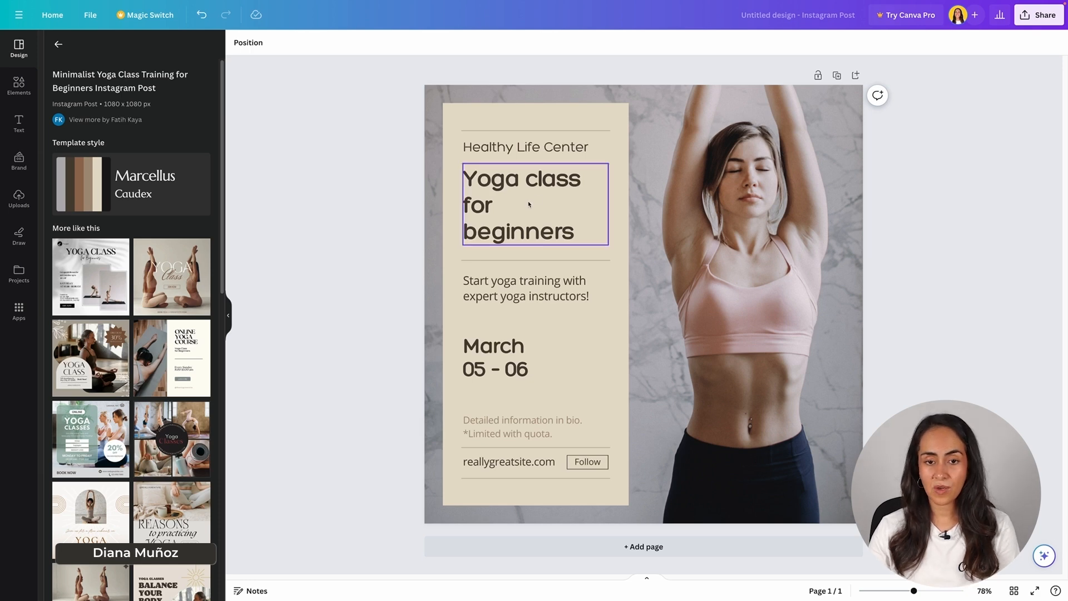
Step: Set the "Yoga class for beginners" title to font size 44 and move it up slightly between the divider lines
left_click(558, 190)
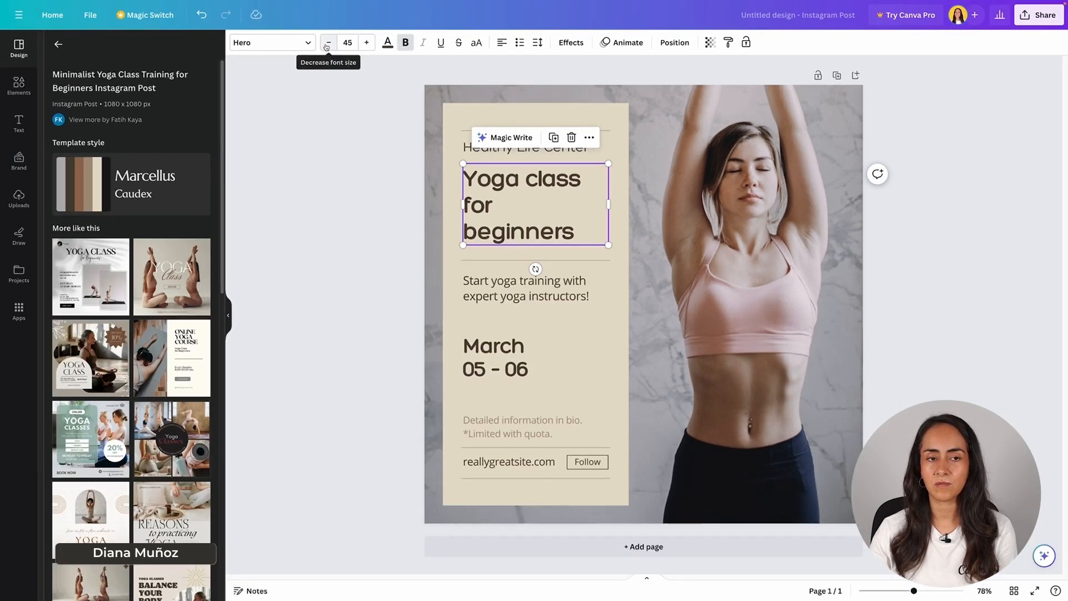
left_click(227, 70)
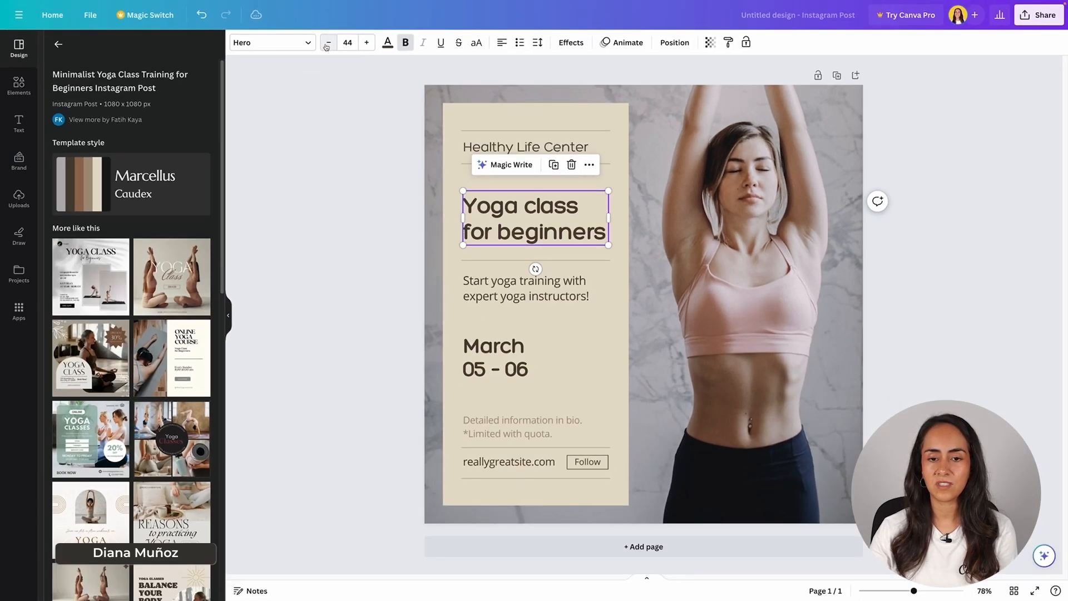
left_click(328, 43)
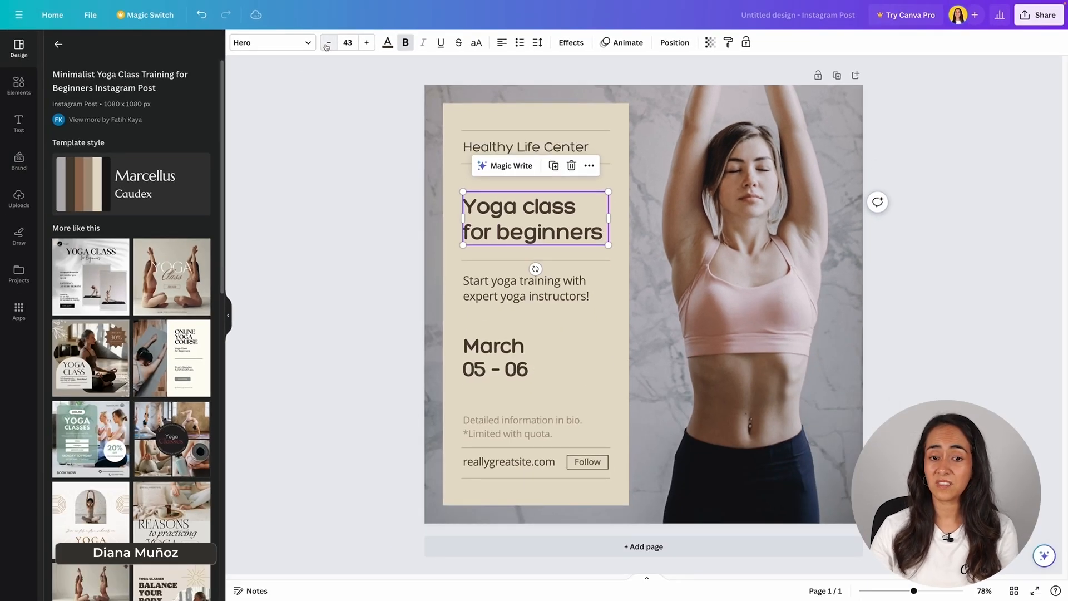
left_click(367, 43)
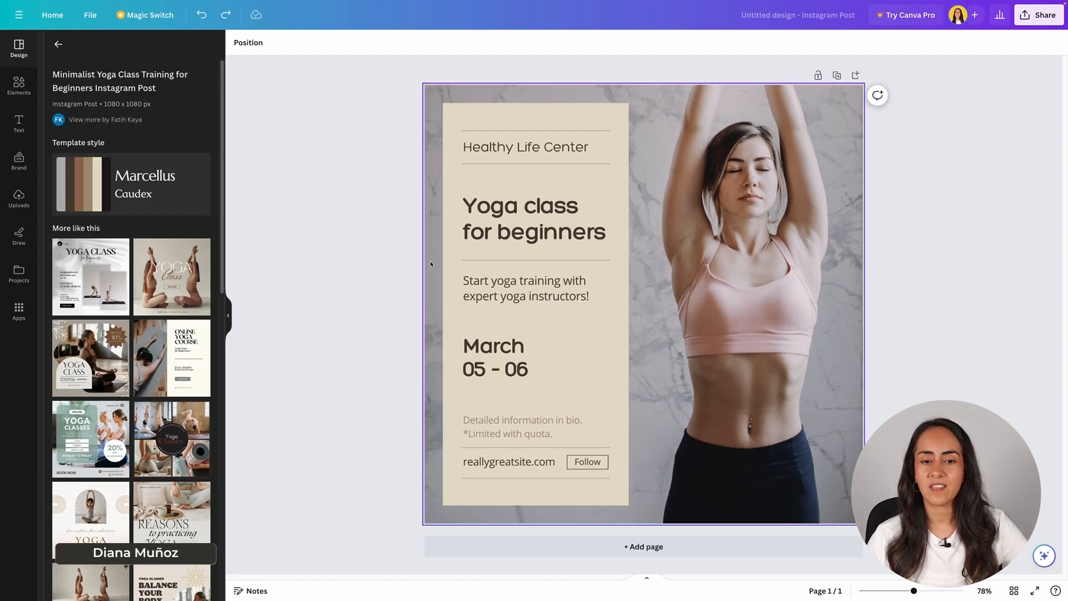
left_click_drag(536, 229, 537, 225)
mouse_move(538, 208)
left_mouse_down()
mouse_move(536, 231)
mouse_move(604, 229)
mouse_move(716, 441)
mouse_move(631, 174)
mouse_move(534, 221)
left_mouse_up()
left_click_drag(534, 222, 534, 222)
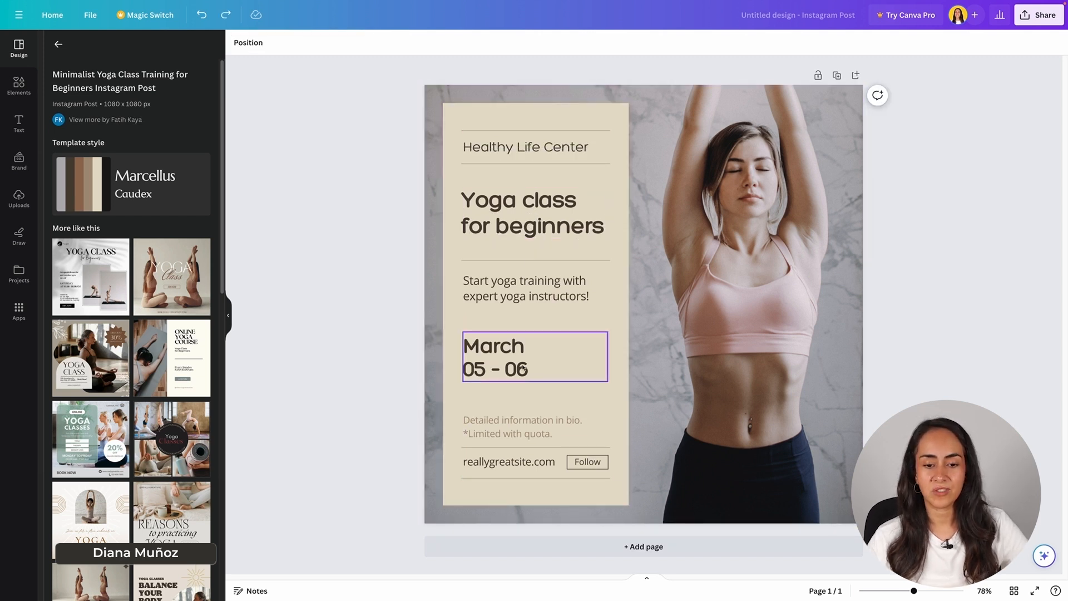
Step: Rotate the "March 05 - 06" text to read vertically and move it onto the lower part of the photo
left_click(503, 347)
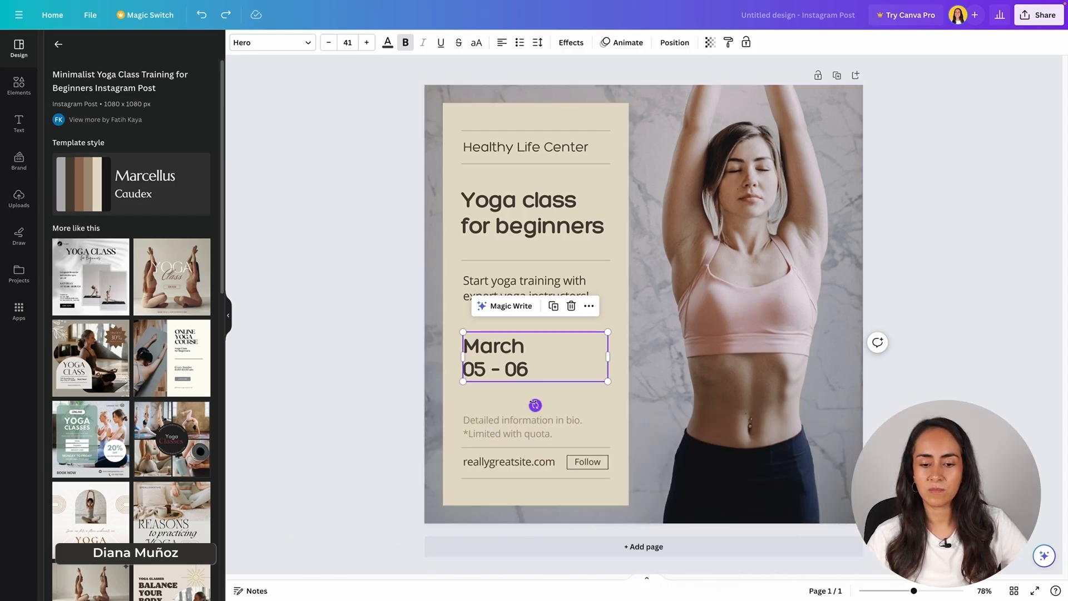
left_click_drag(536, 405, 606, 362)
left_click_drag(530, 398, 814, 469)
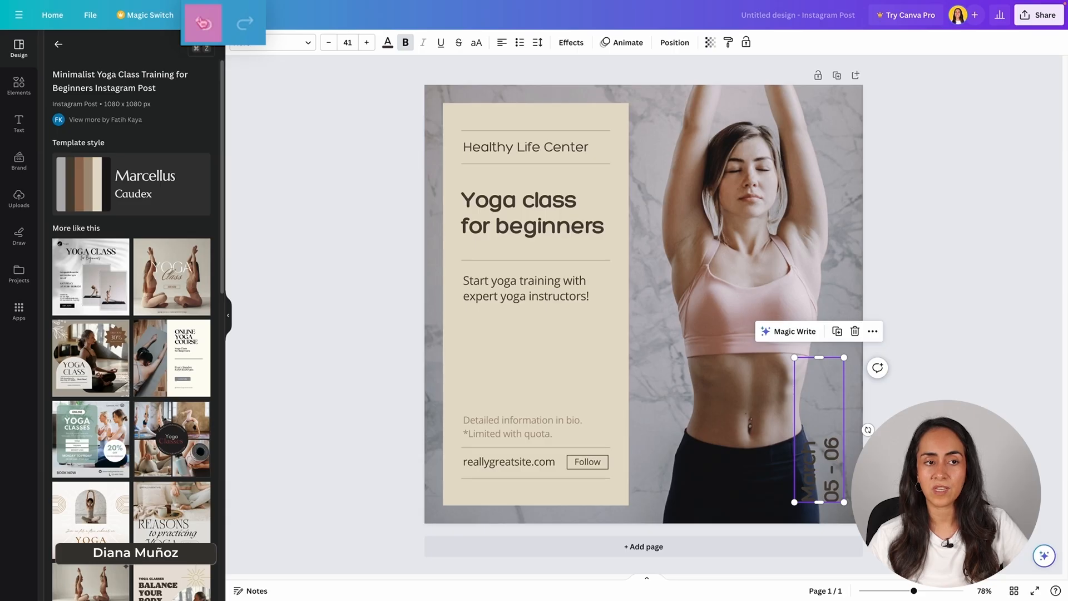
Step: Undo both the move and the rotation of the "March 05 - 06" text
left_click(205, 27)
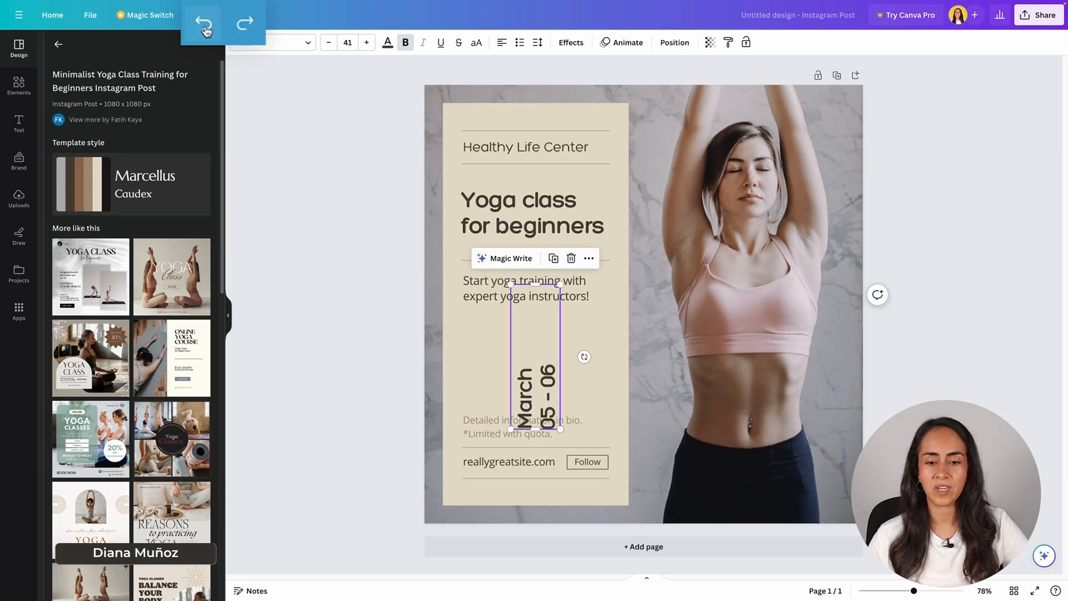
left_click(204, 26)
left_click(337, 147)
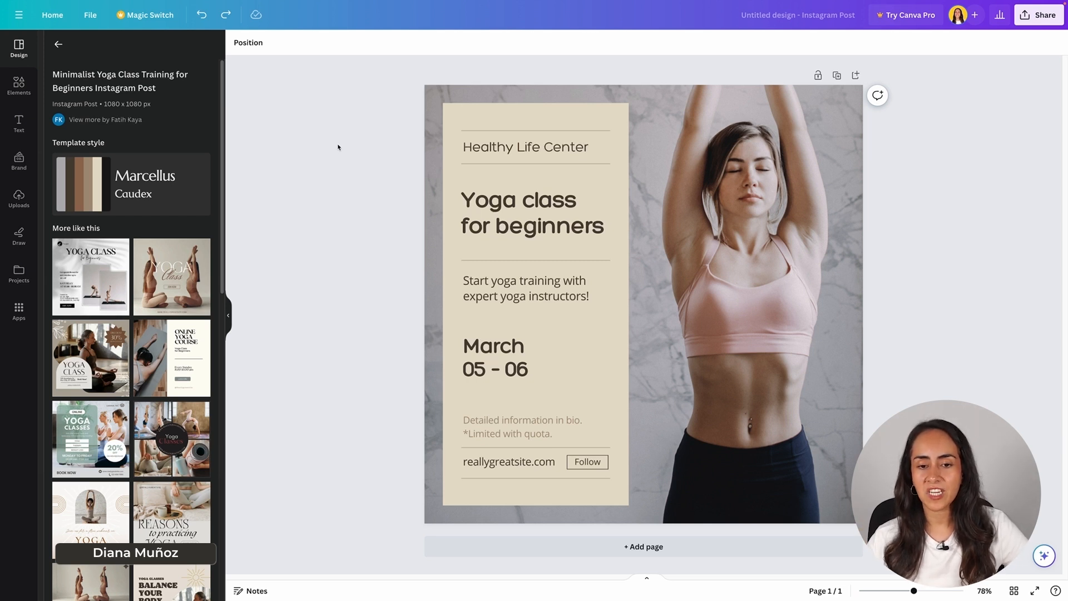
Step: Fill the beige panel behind the text with solid white #ffffff
left_click(454, 114)
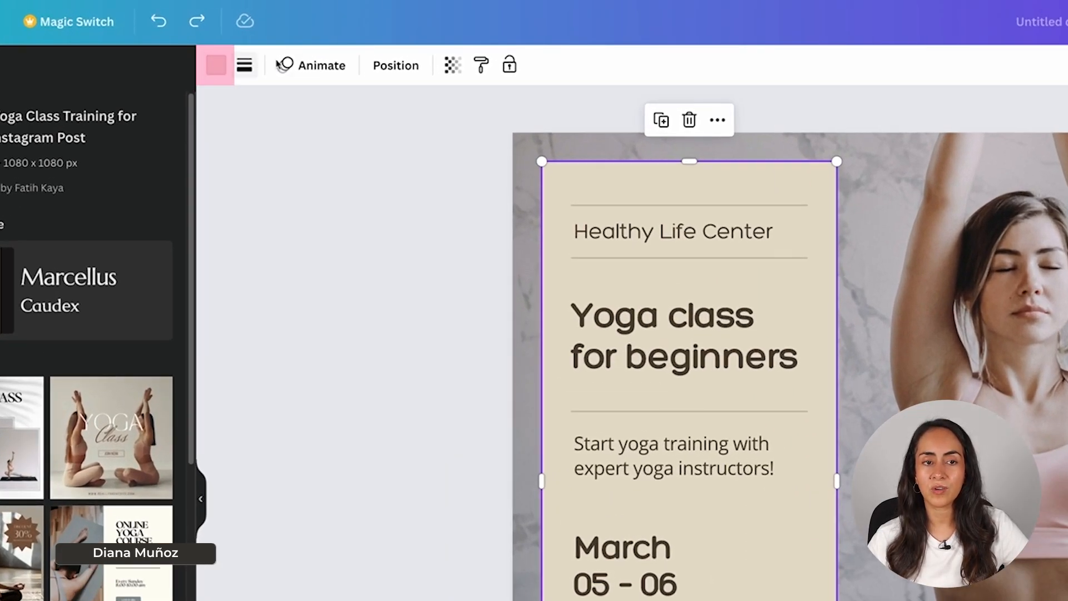
left_click(214, 70)
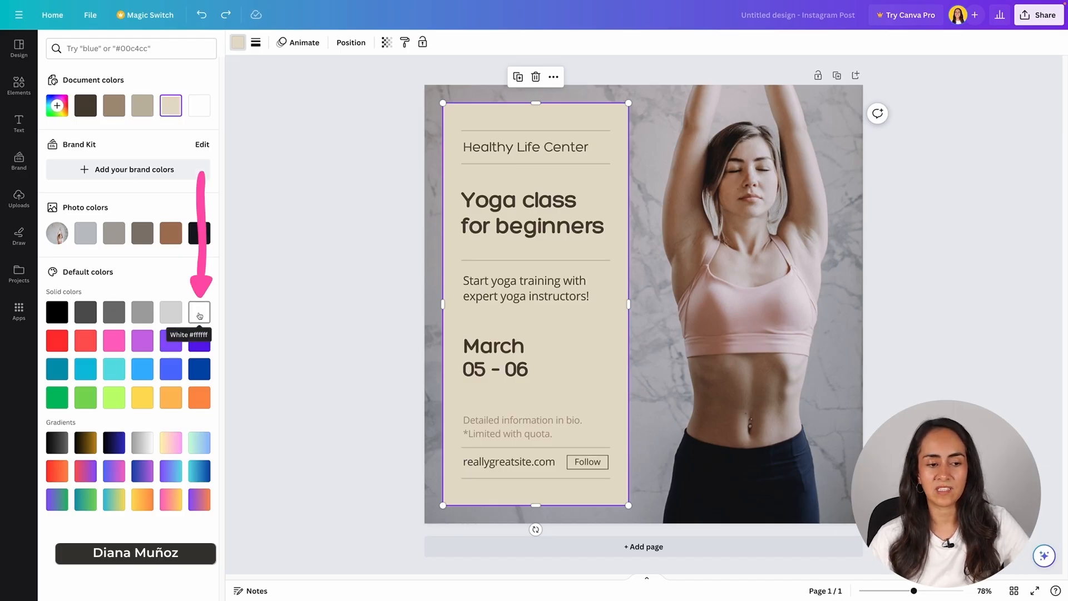
left_click(200, 315)
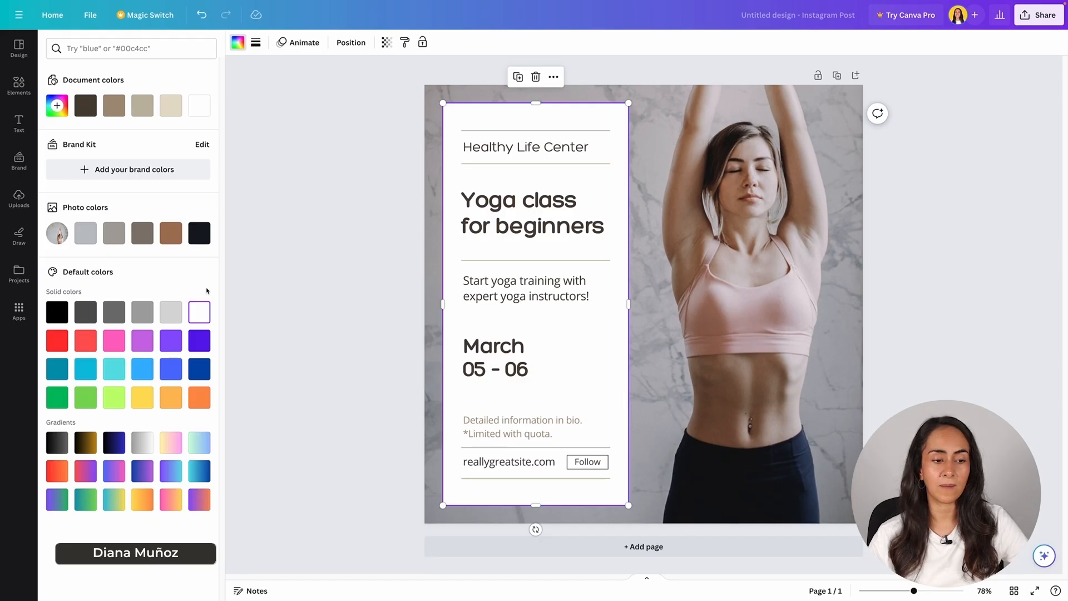
Step: Apply the green-to-blue gradient to the panel and change its first gradient color to #FFF1CD
left_click(198, 441)
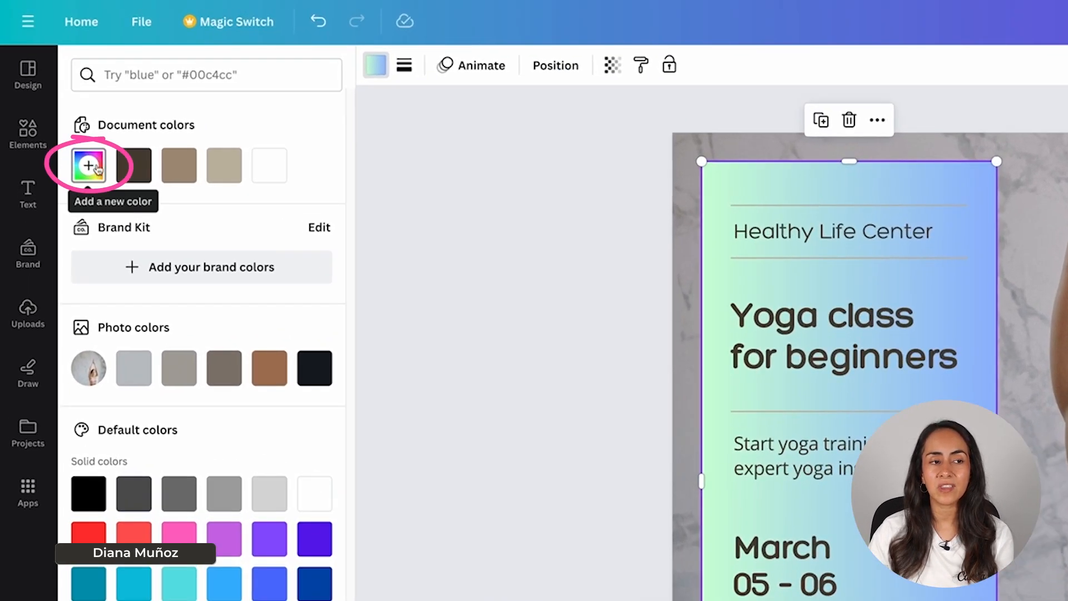
left_click(89, 165)
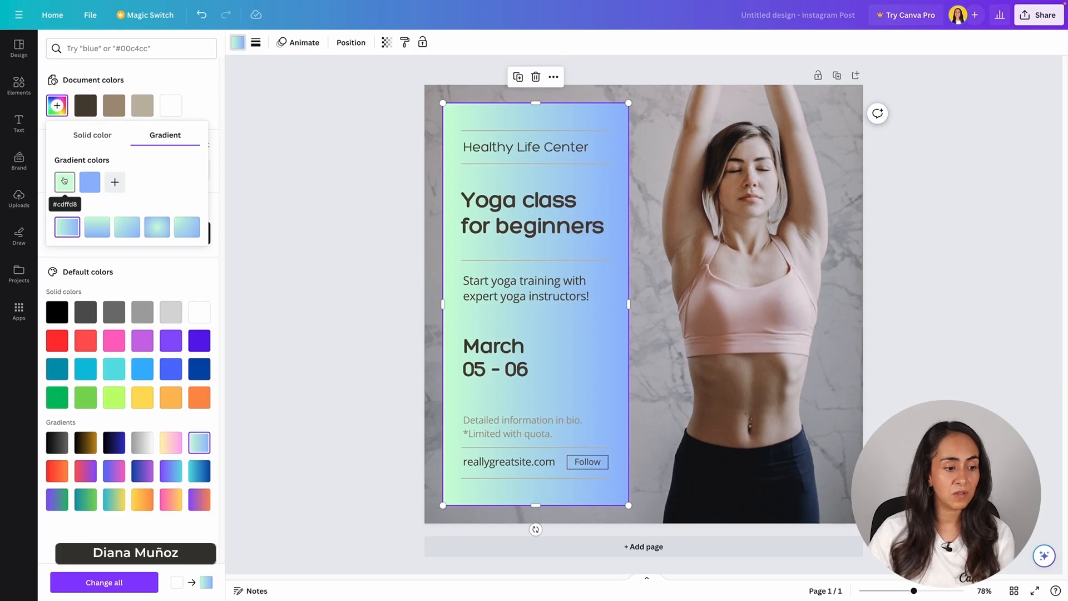
left_click(65, 181)
left_click_drag(88, 272, 84, 272)
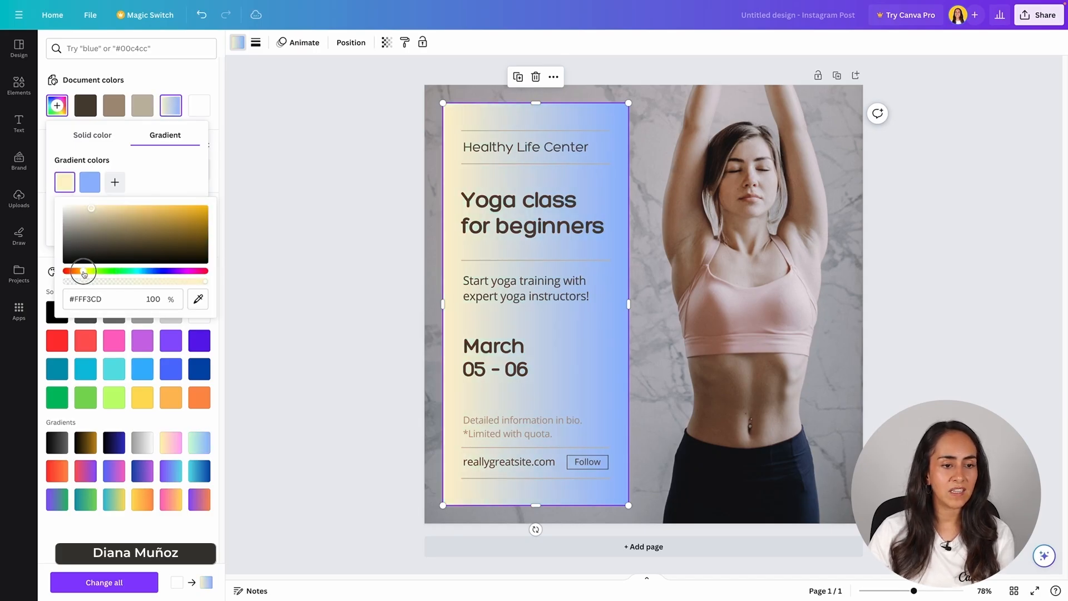
Step: Change the panel's second gradient color to #FFC794 and lower its opacity to 21%
left_click(89, 181)
left_click(100, 272)
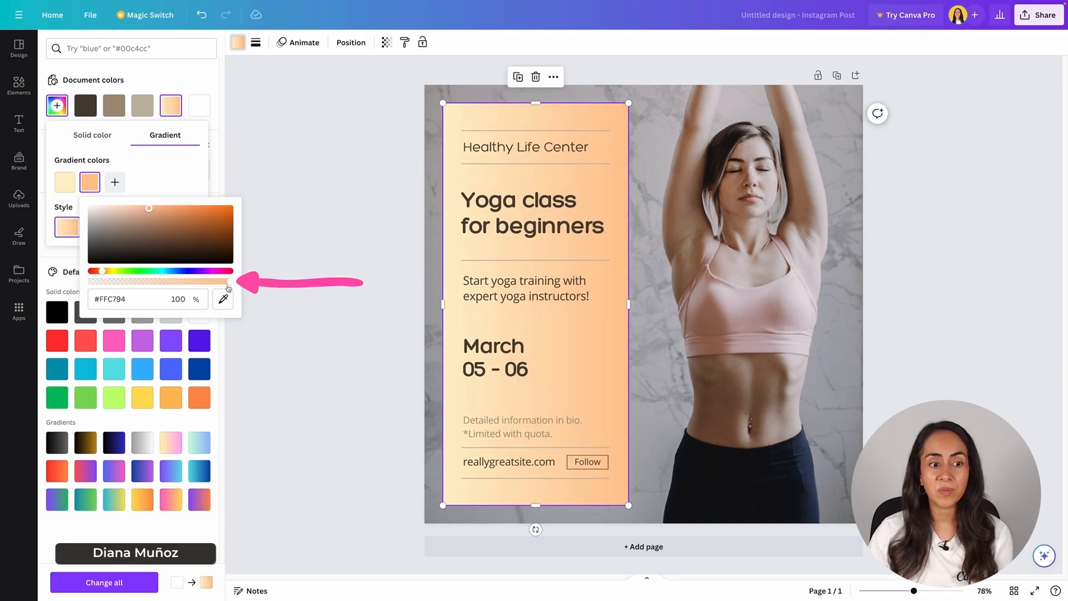
left_click_drag(231, 285, 119, 286)
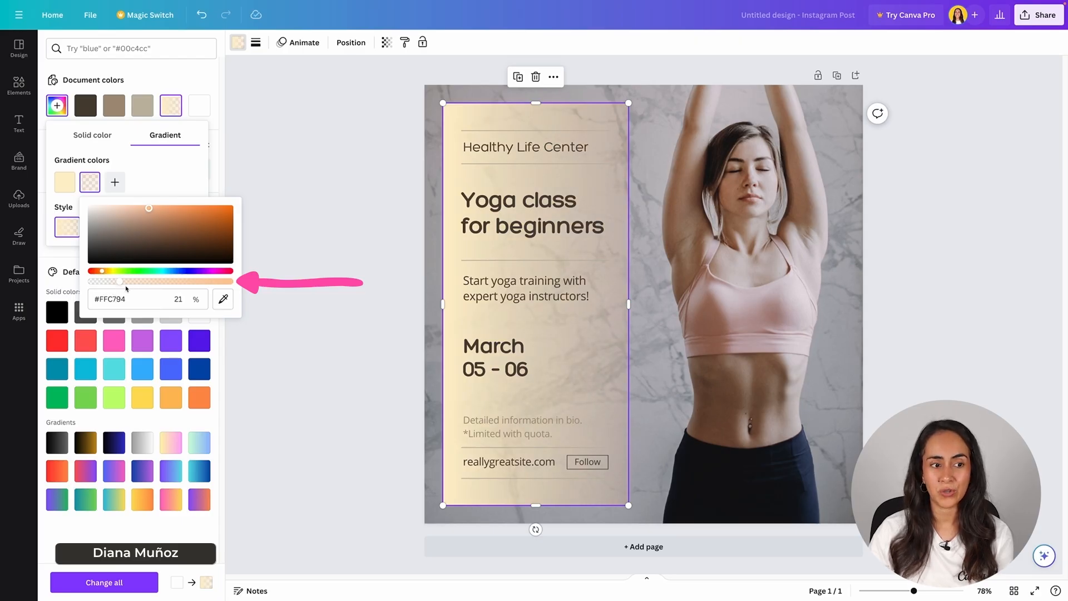
left_click(175, 173)
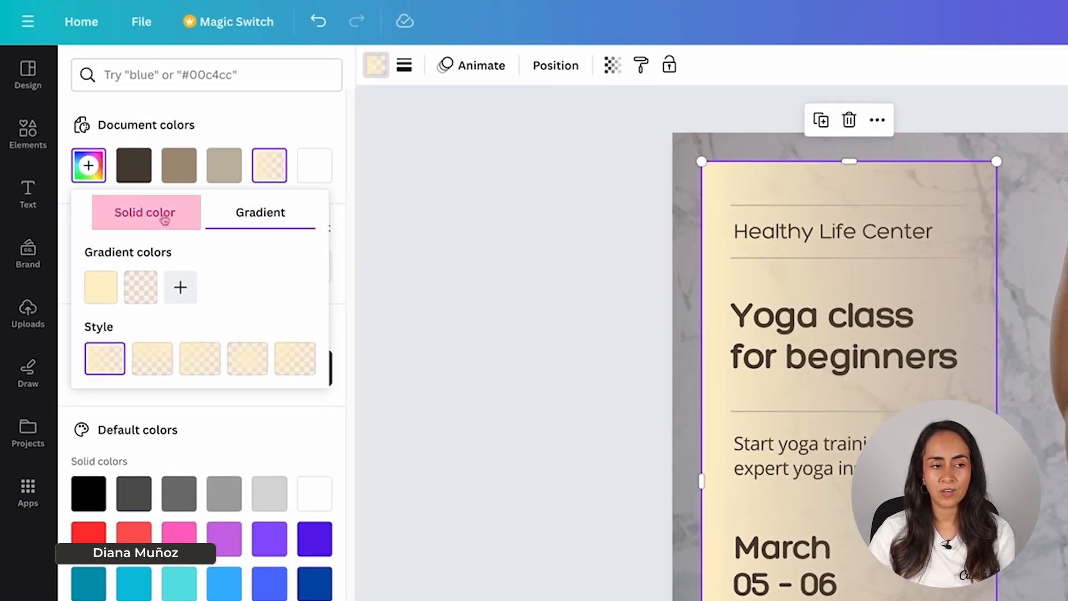
Step: Switch the panel to a solid fill and recolor it with #DED5D8 sampled from the photo near the raised arm
left_click(165, 221)
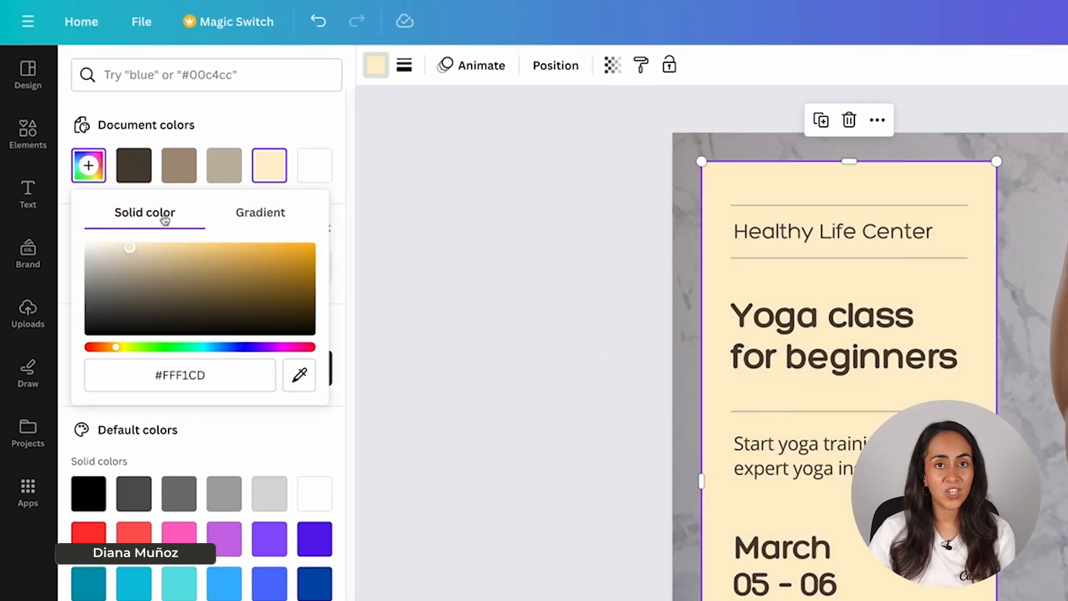
left_click(230, 376)
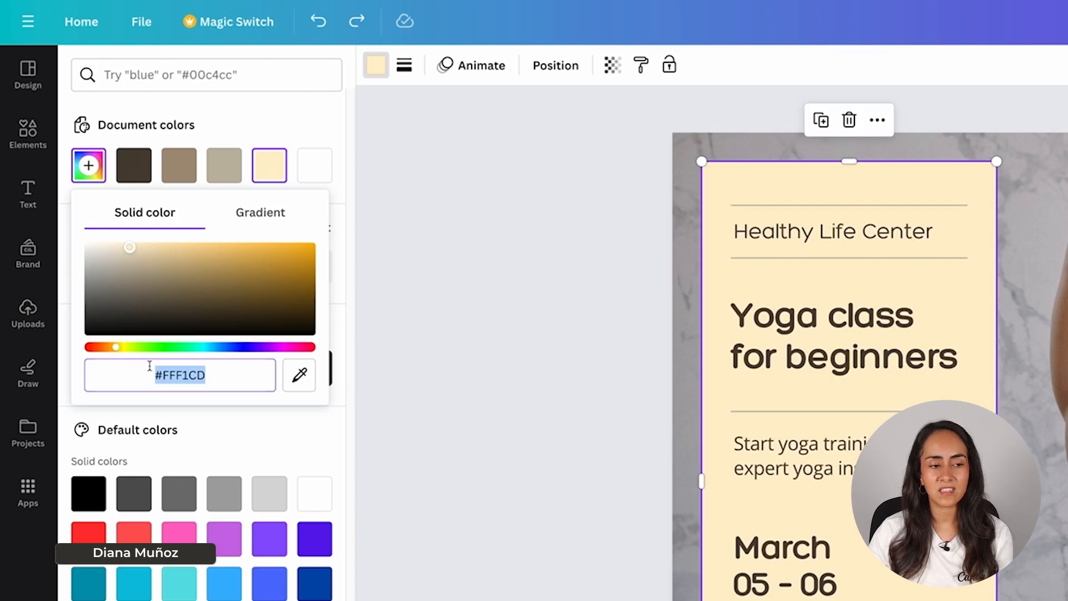
left_click(227, 120)
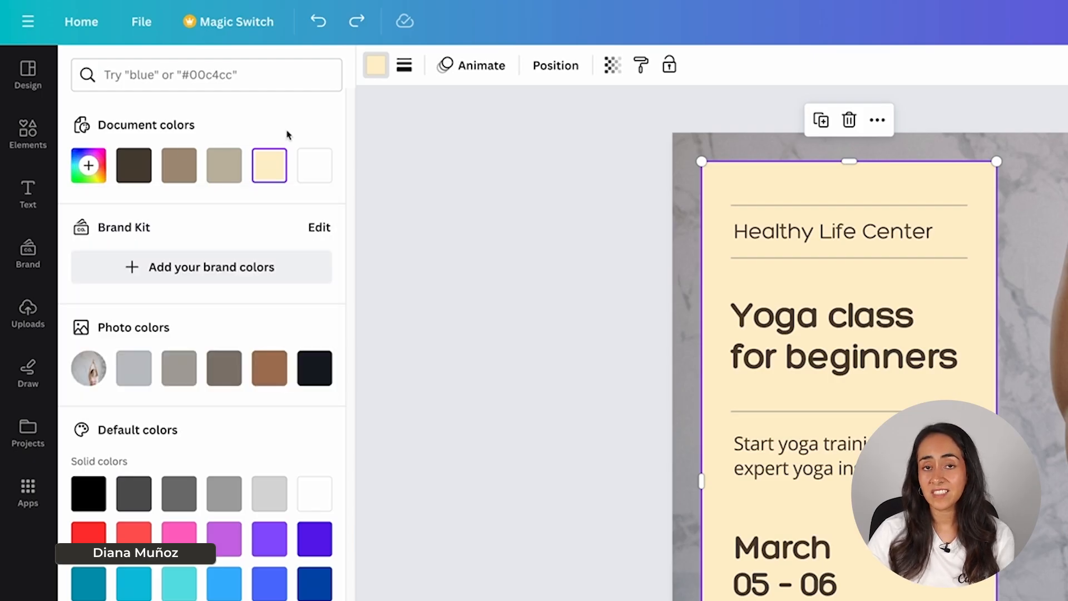
left_click(88, 167)
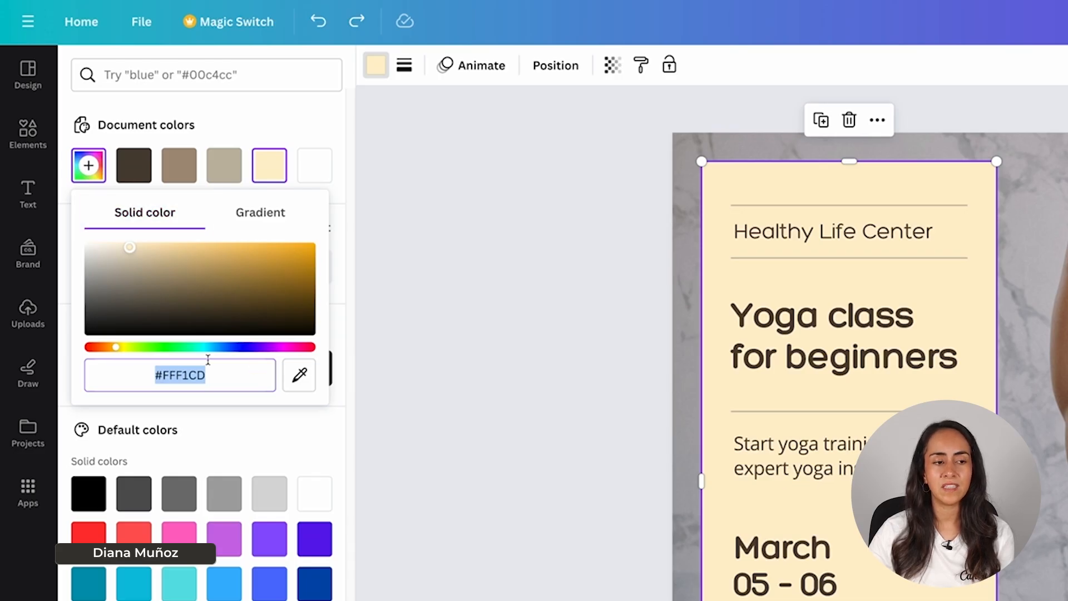
left_click(231, 373)
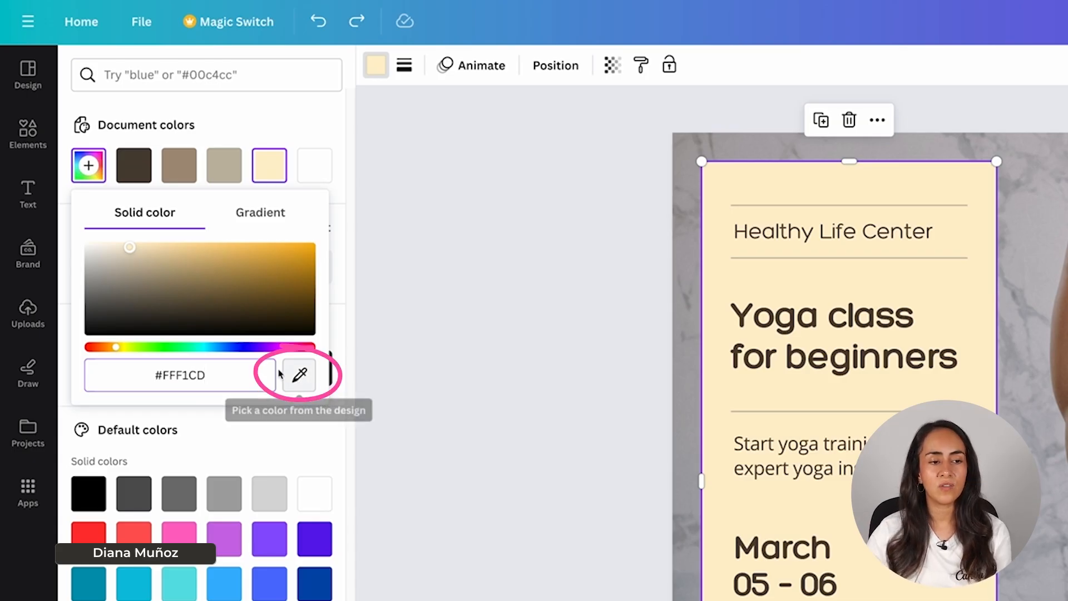
left_click(304, 374)
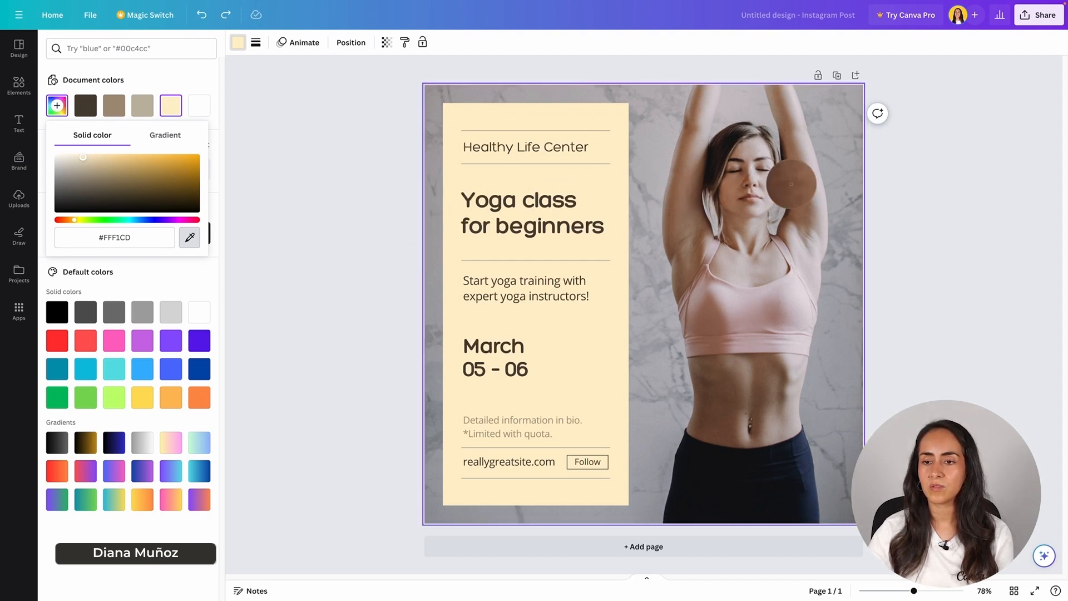
left_click(796, 102)
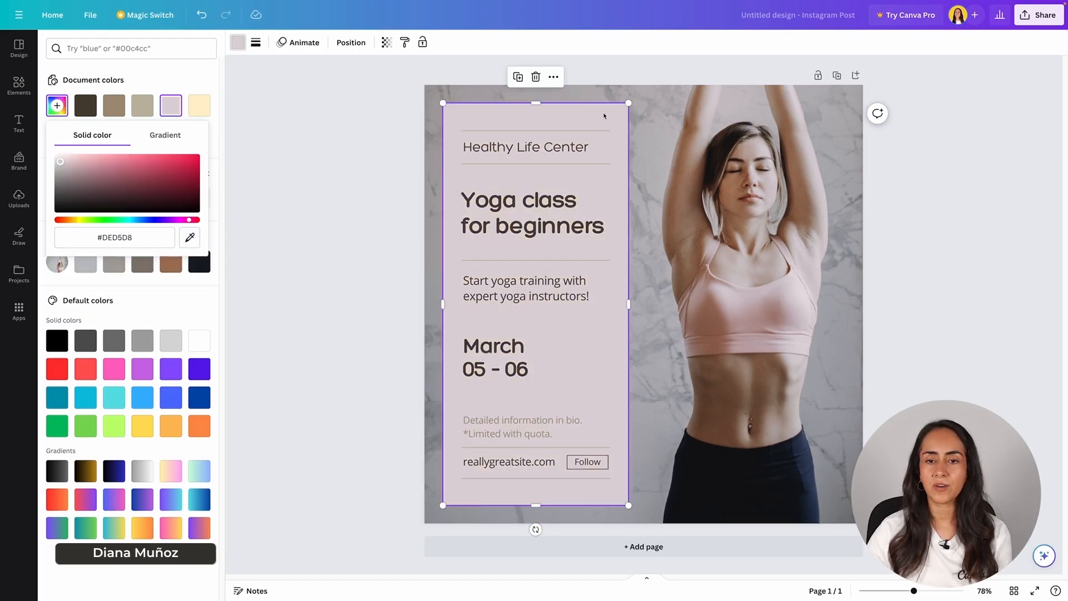
left_click(909, 300)
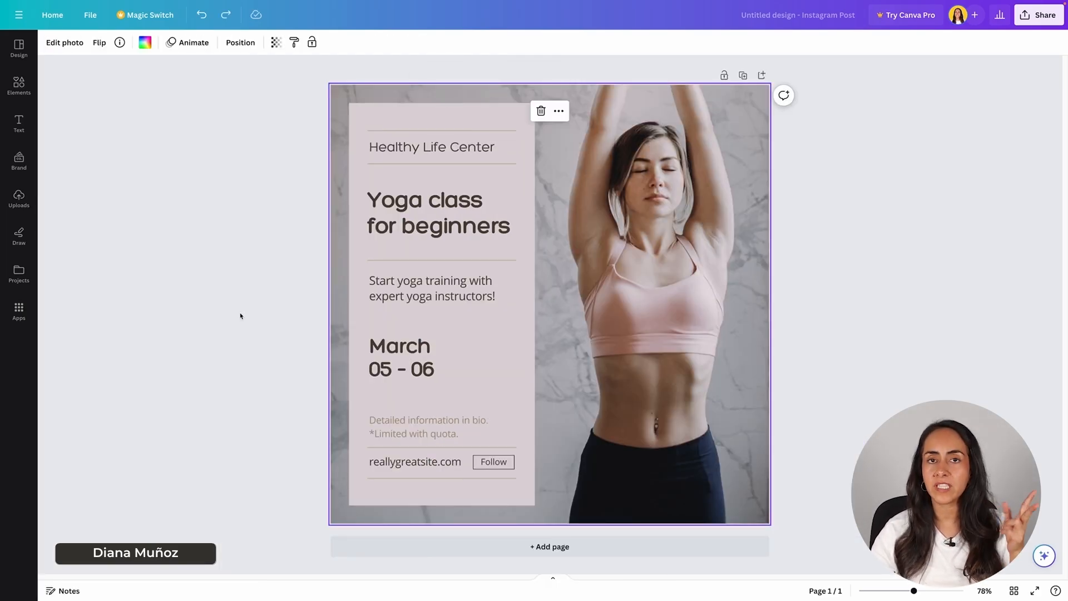
Step: Replace "Healthy" with "RonDi" in the heading so it reads "RonDi Life Center"
left_click(372, 147)
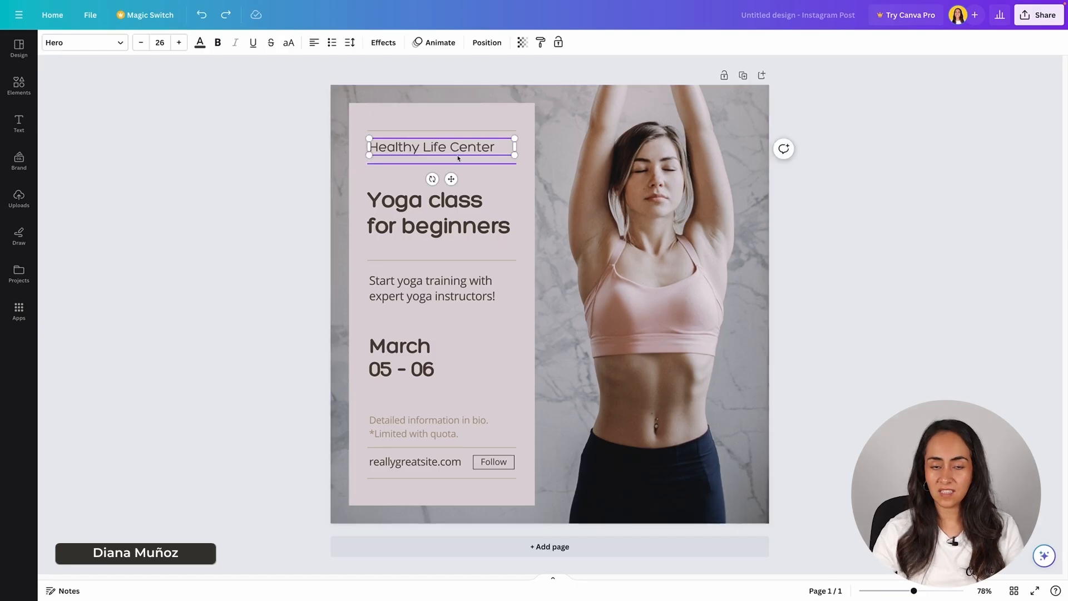
double_click(371, 146)
type("RonDi")
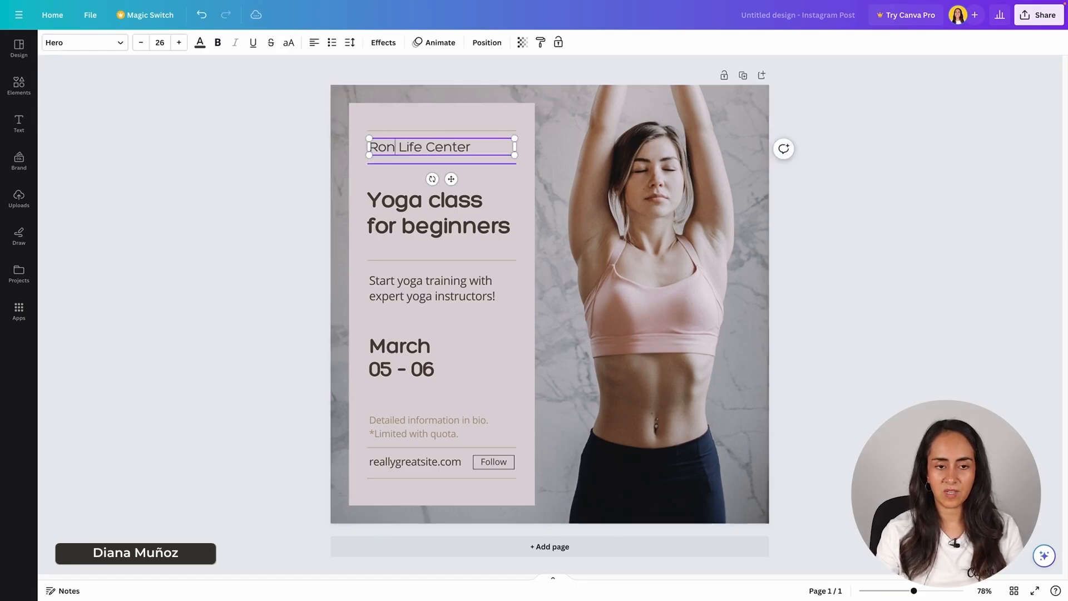
left_click(589, 471)
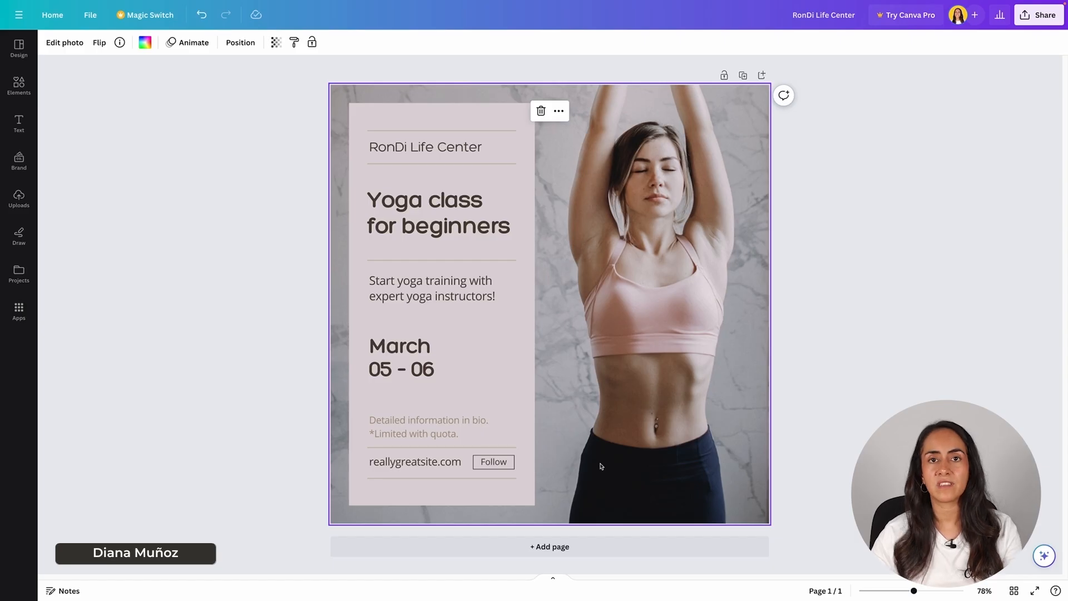
Step: Try removing the "Follow" label and its outlined frame beside the website address
left_click(491, 463)
left_click(529, 429)
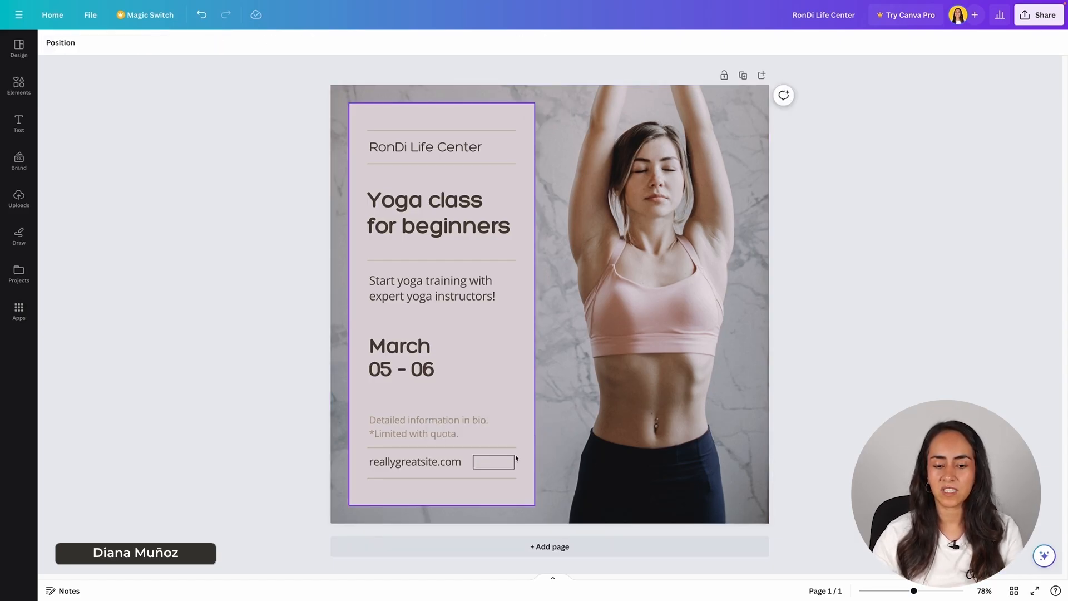
left_click(514, 459)
left_click(493, 429)
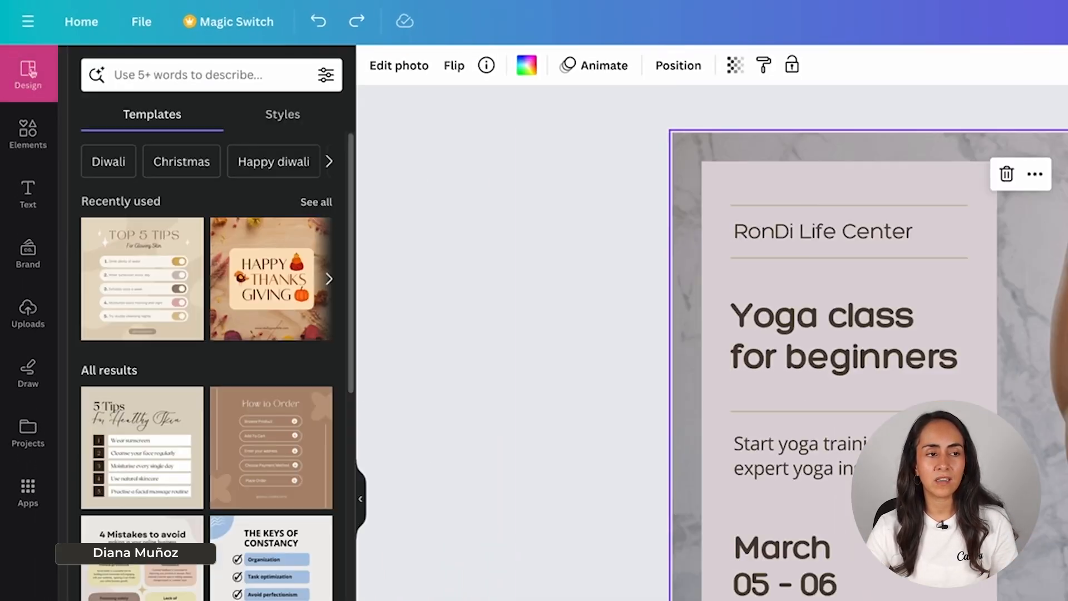
Step: Apply the black, blue and white Poppins Bold style from the full list of color and font combinations to the design
left_click(42, 84)
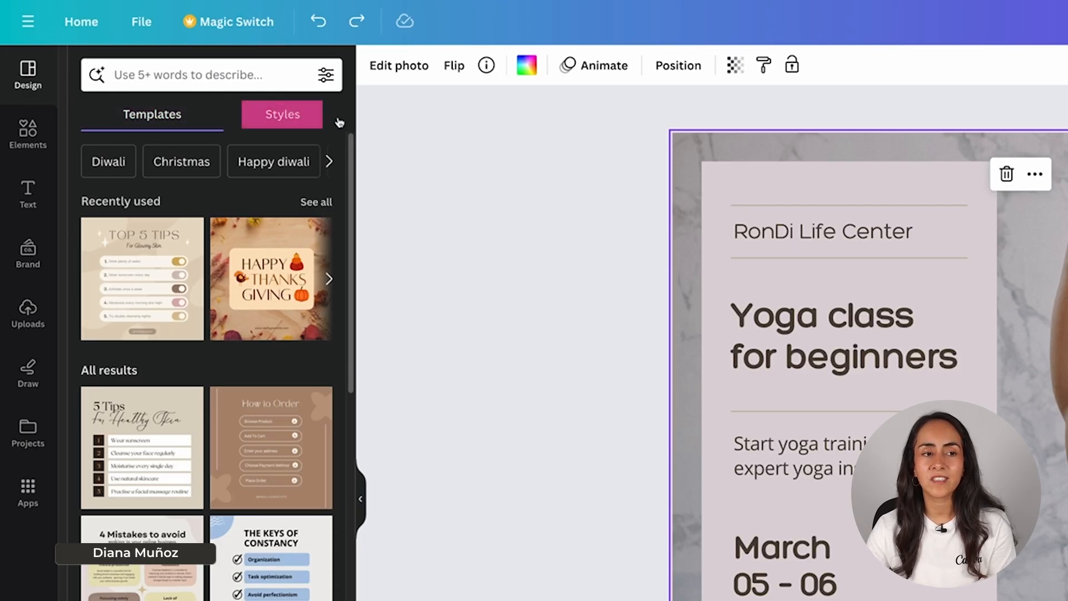
left_click(282, 115)
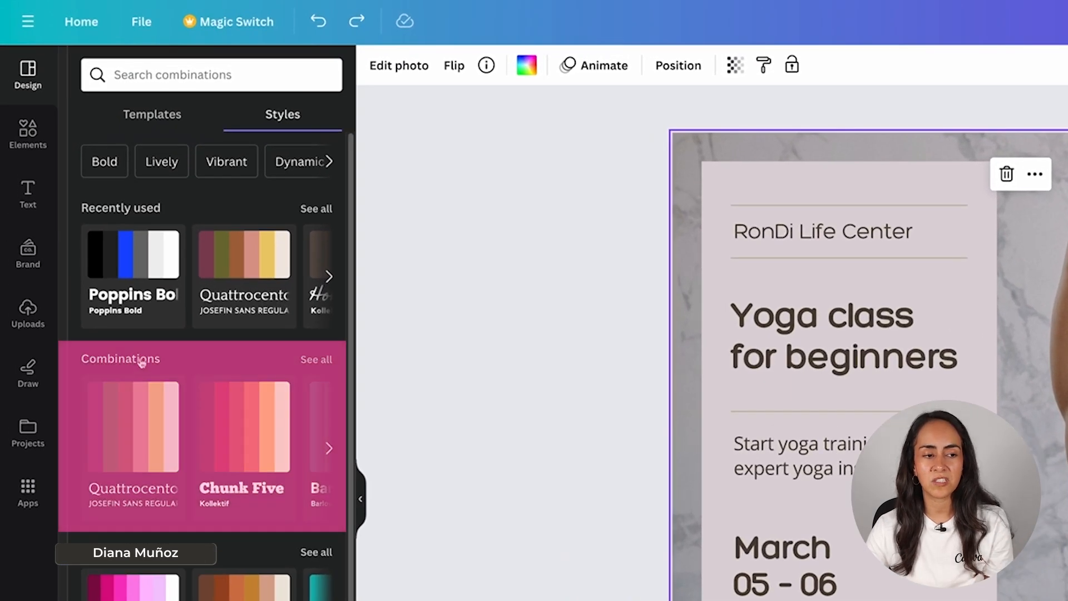
left_click(316, 360)
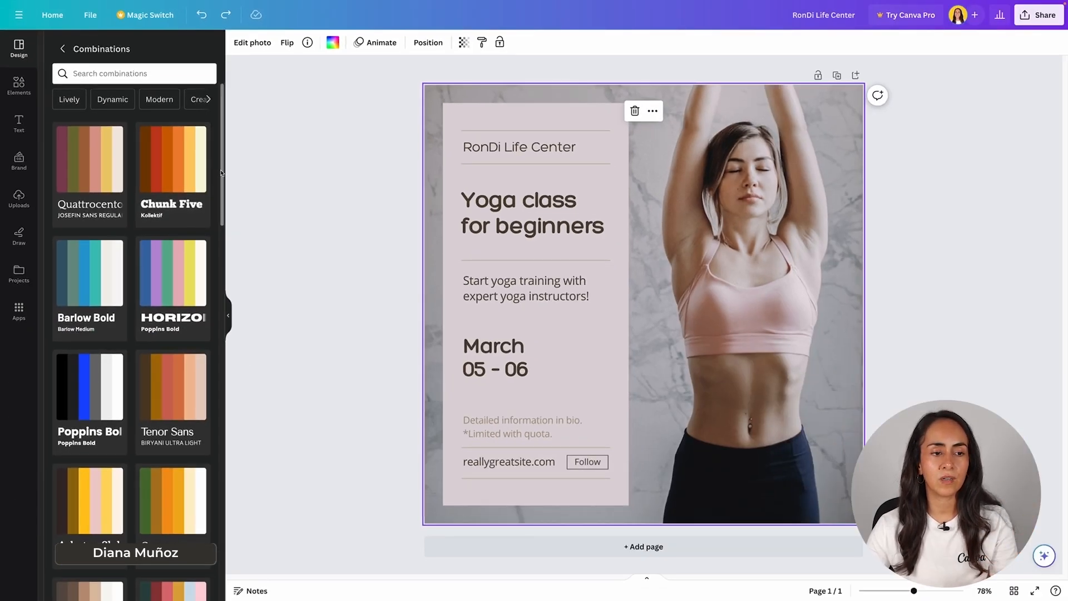
scroll(221, 173, "down", 2)
scroll(221, 173, "down", 3)
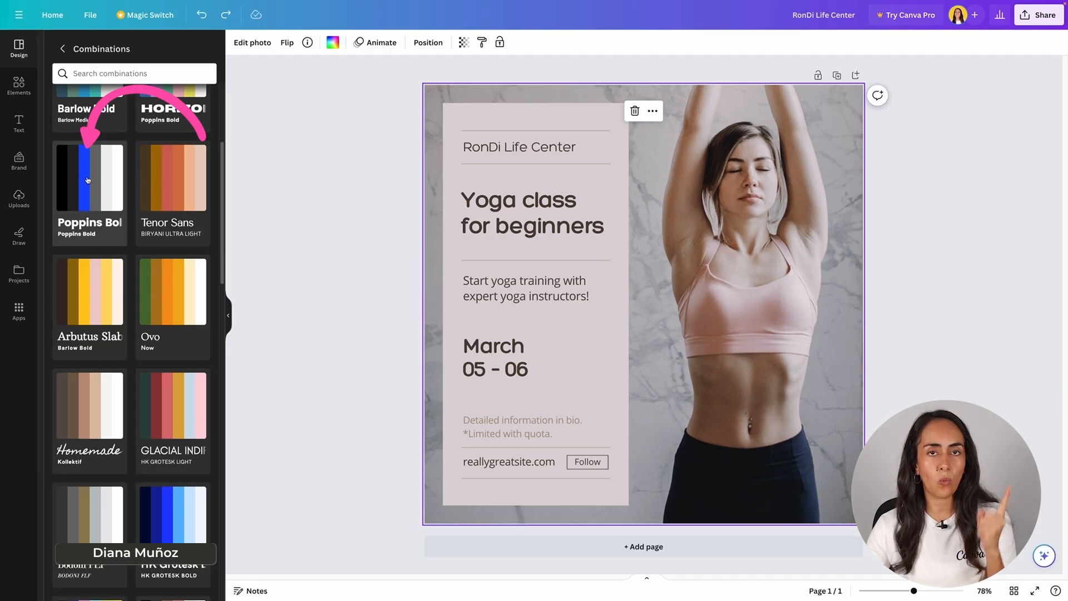
left_click(87, 179)
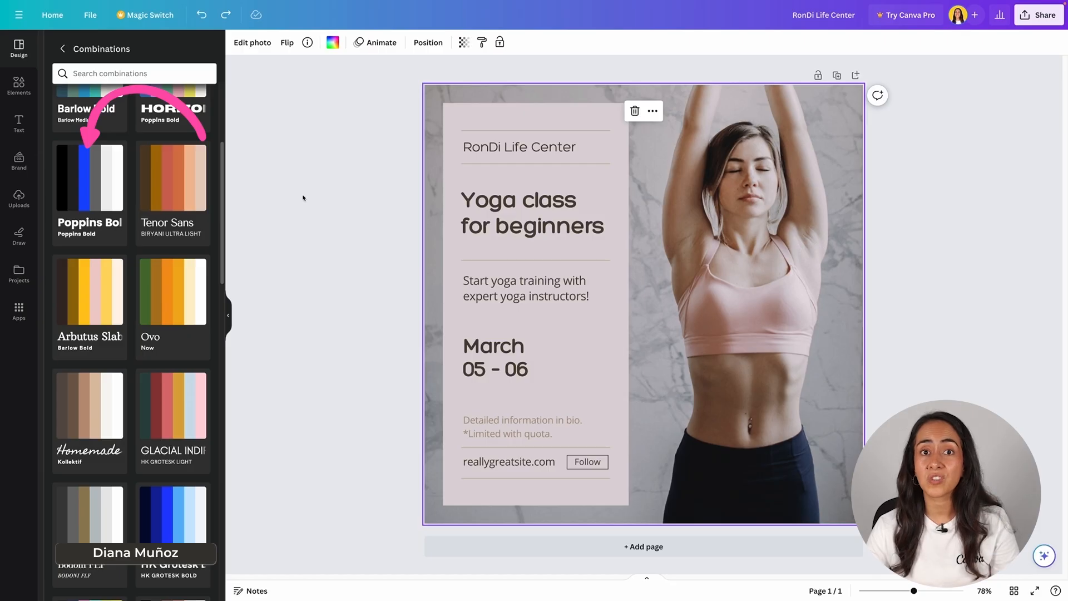
left_click(90, 176)
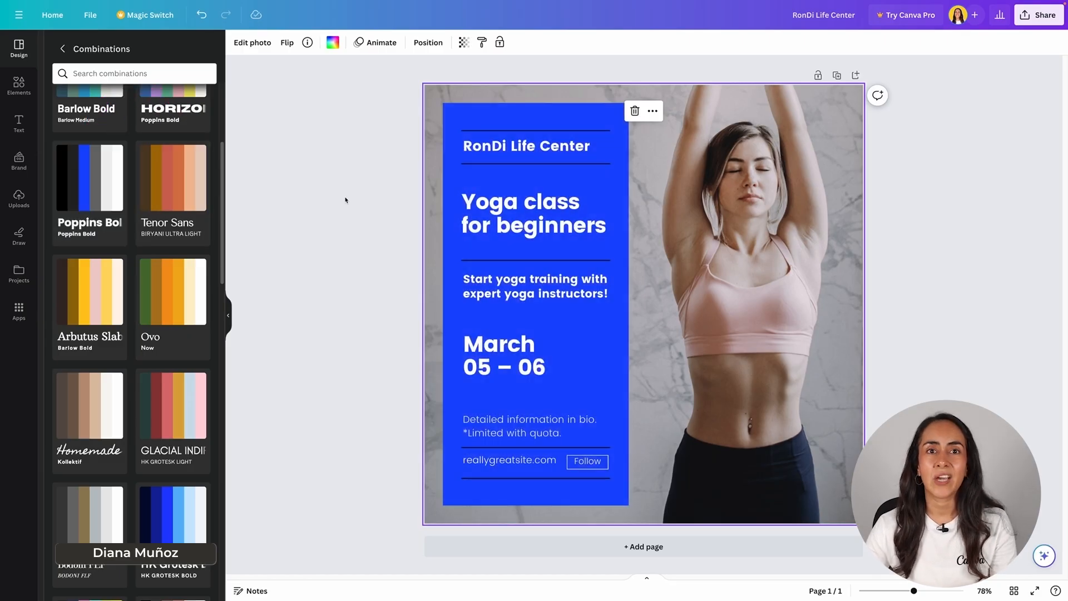
Step: Try other color shuffles of the Poppins Bold style and two color variants of the brown Homemade and Kollektif combination
left_click(90, 179)
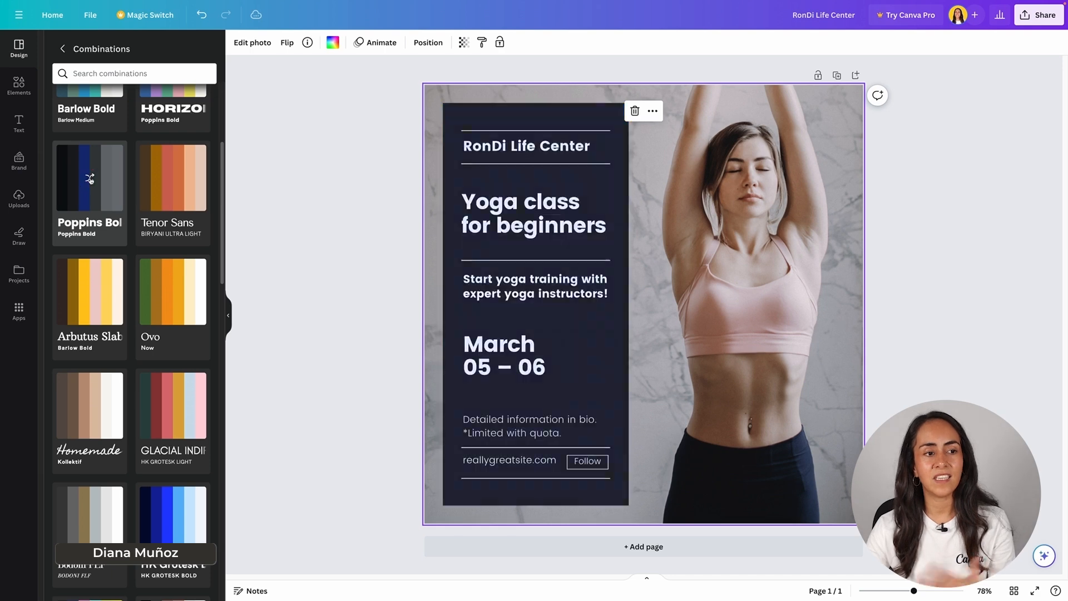
left_click(90, 179)
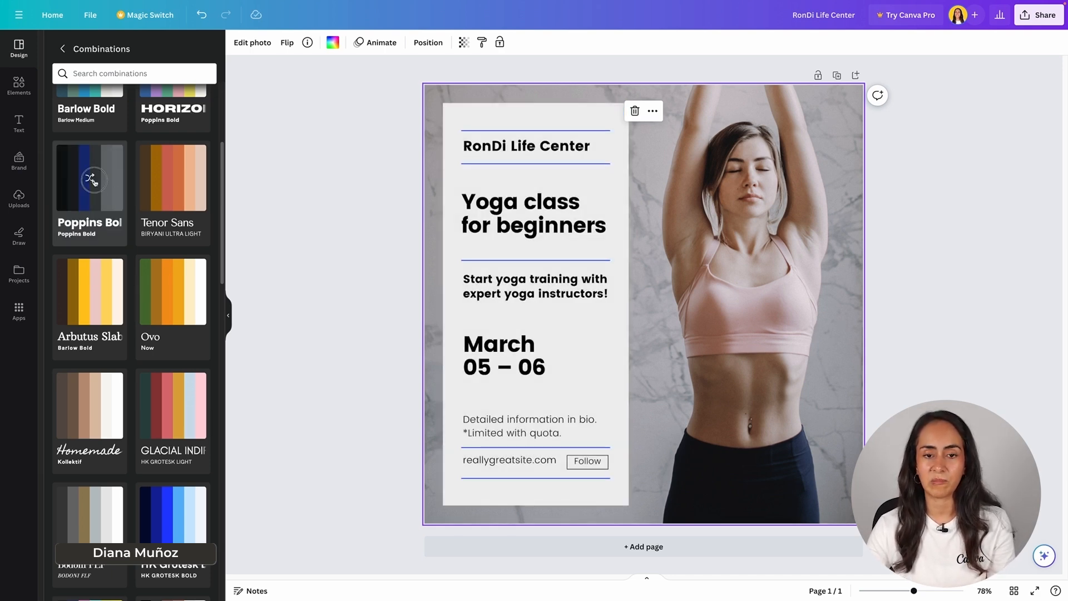
left_click(91, 179)
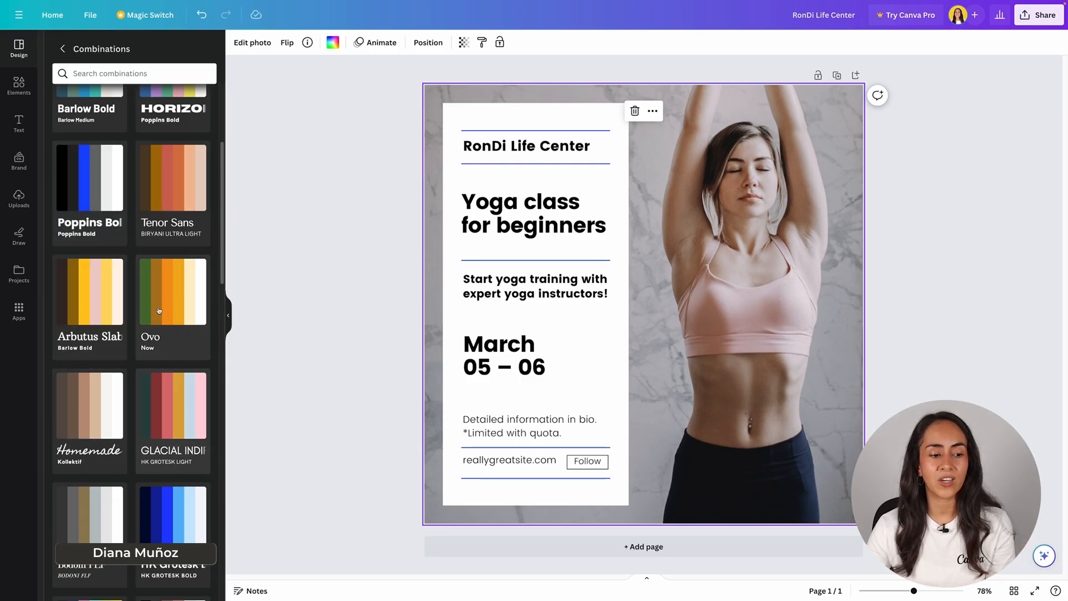
left_click(97, 414)
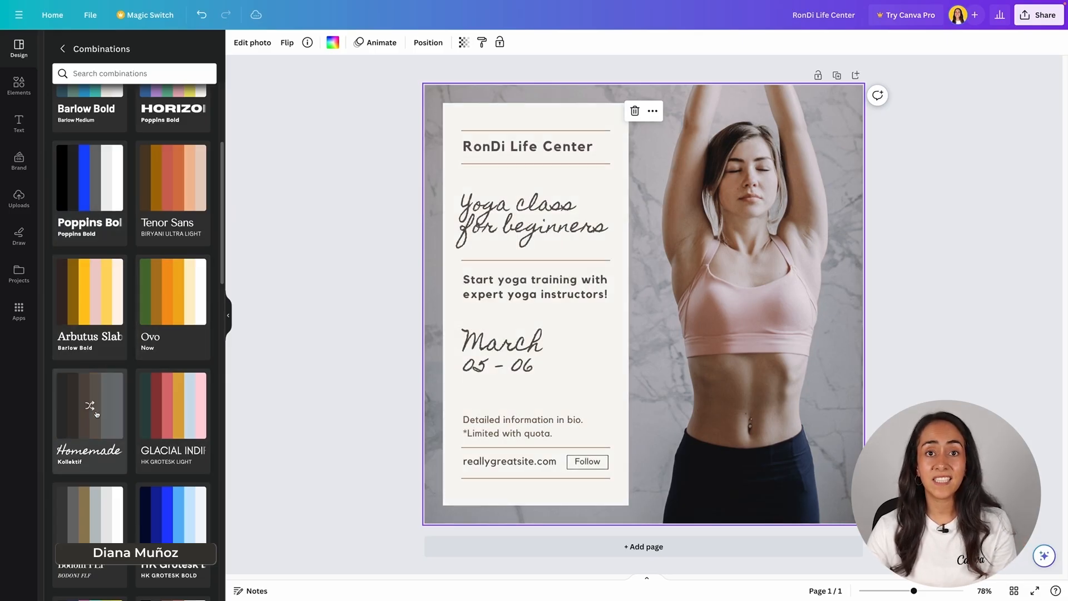
left_click(96, 413)
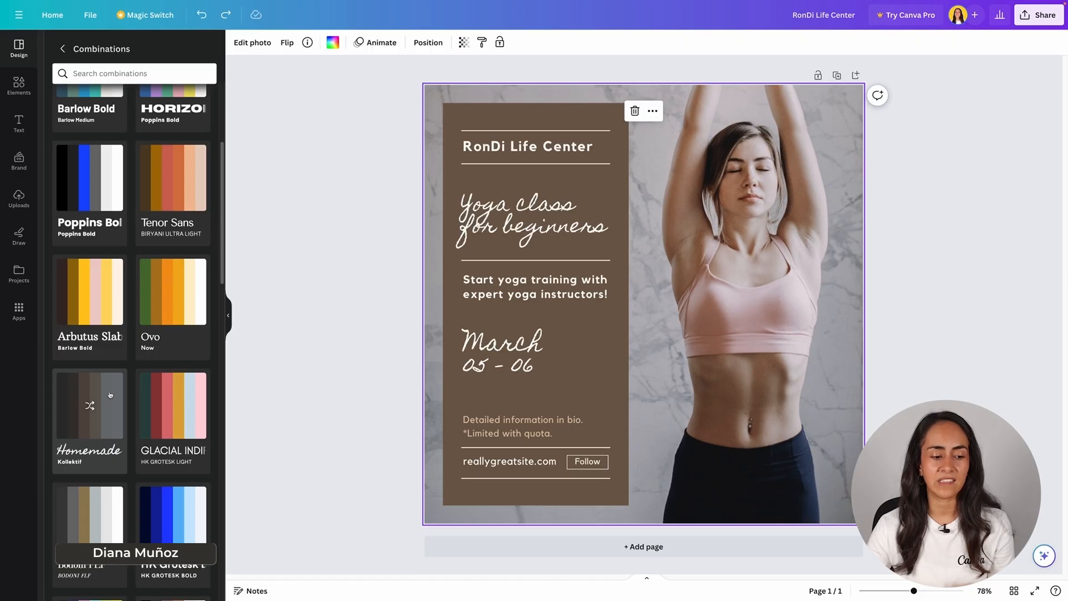
Step: Reapply the Poppins Bold combination and shuffle its colors to a black panel with white text and lines
left_click(83, 189)
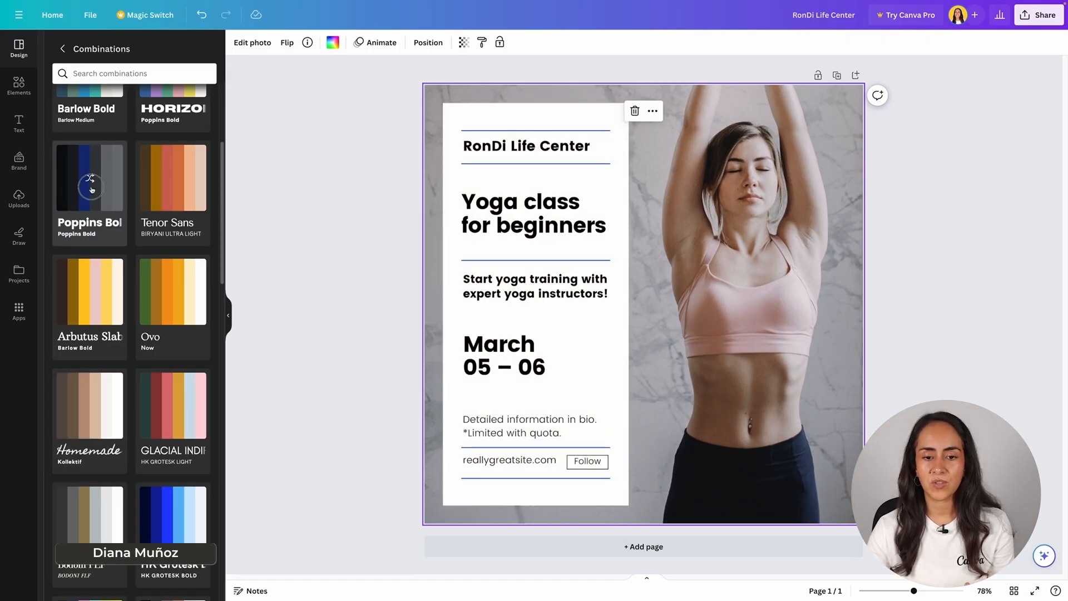
left_click(91, 188)
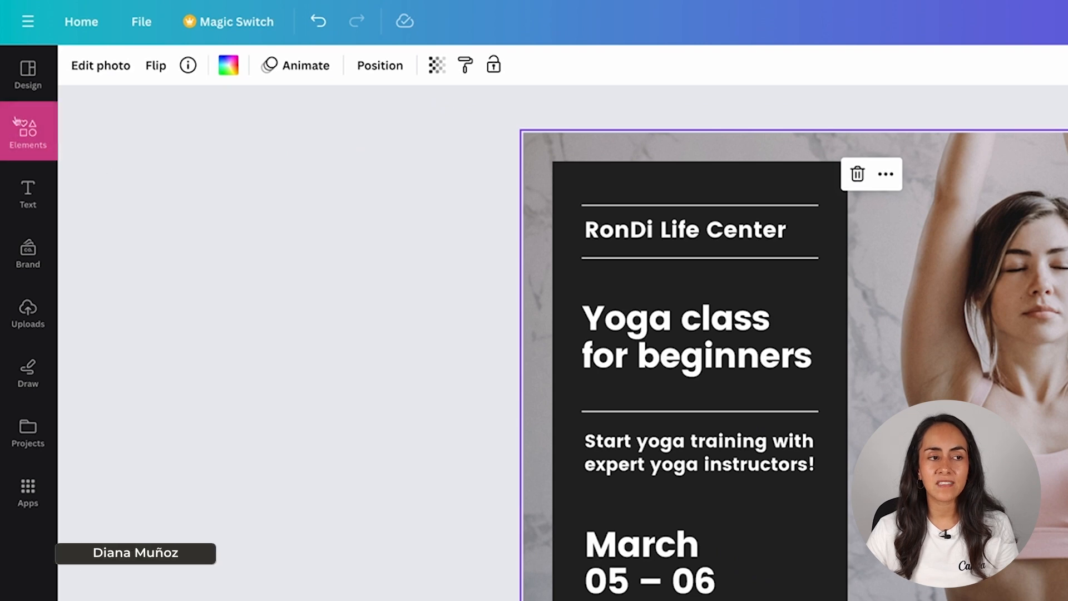
Step: Browse the Elements library's categories, including shapes, graphics, stickers, charts, tables, frames and grids
left_click(33, 136)
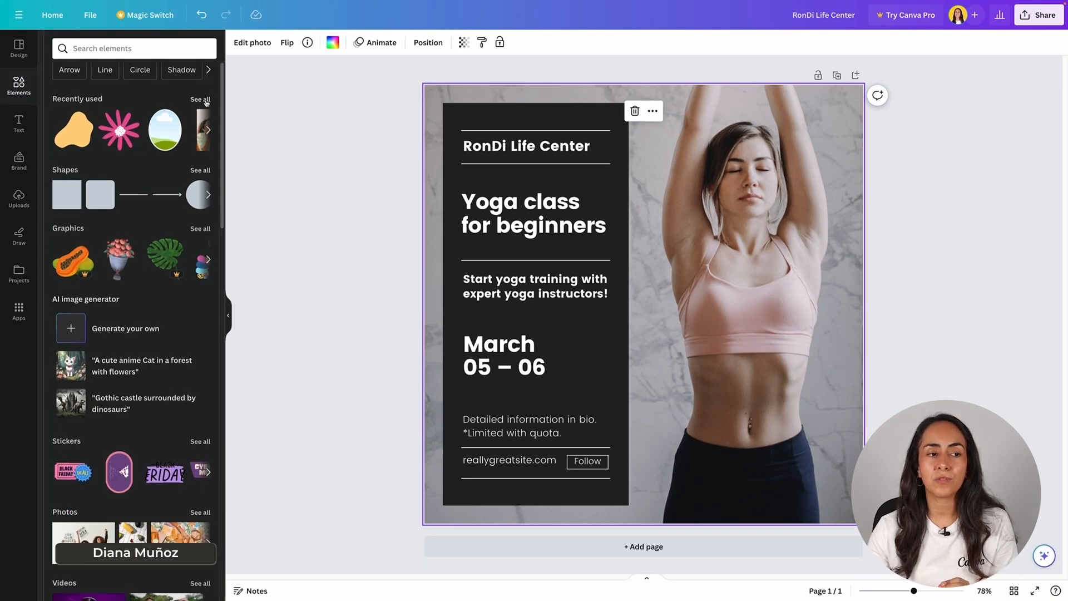
scroll(205, 104, "down", 3)
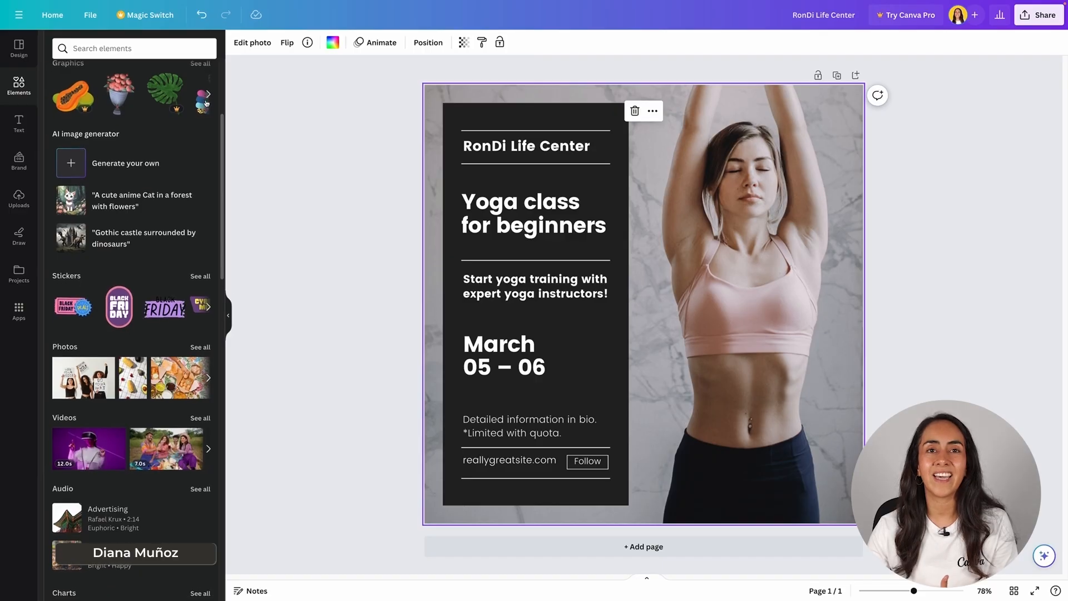
scroll(206, 103, "down", 2)
scroll(207, 105, "down", 4)
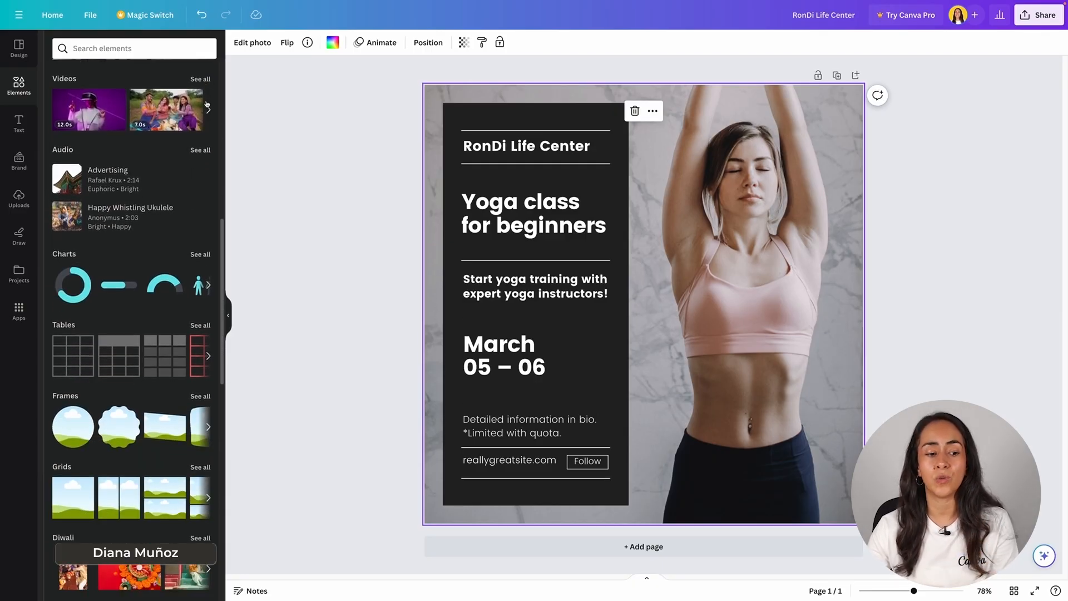
scroll(206, 104, "down", 3)
scroll(199, 263, "up", 7)
scroll(199, 263, "up", 3)
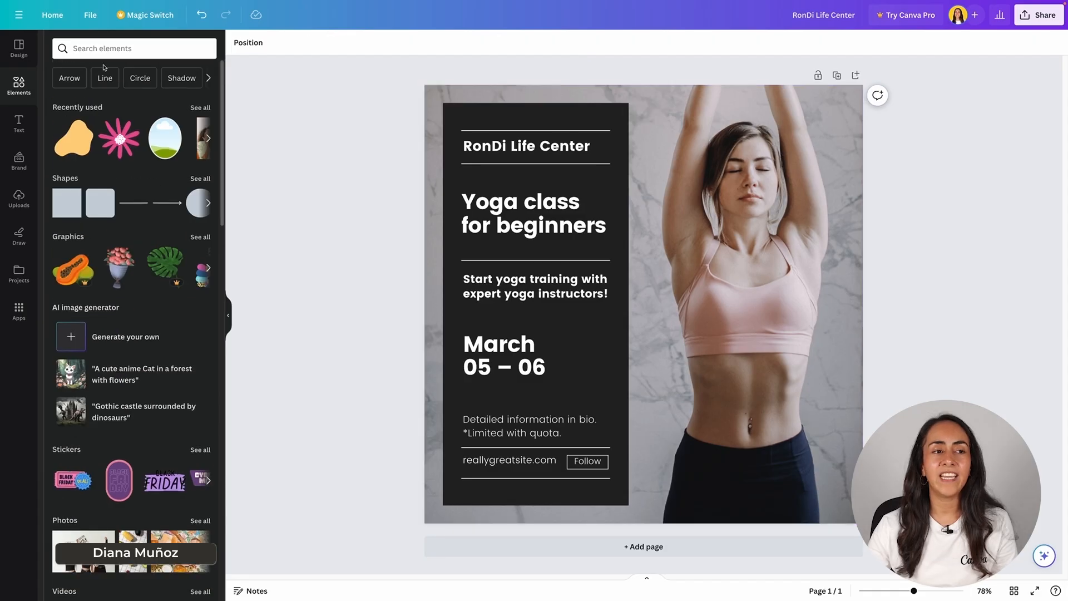
Step: Search the elements for "sparkles", limit the results to graphics and add the static three-star sparkle to the design
left_click(103, 48)
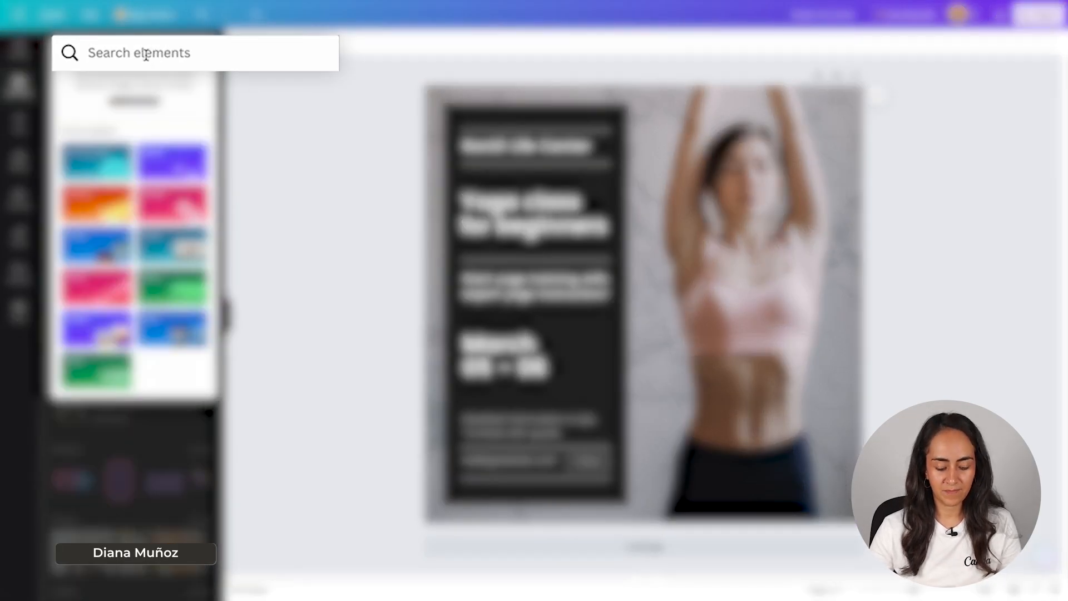
type("sparkles")
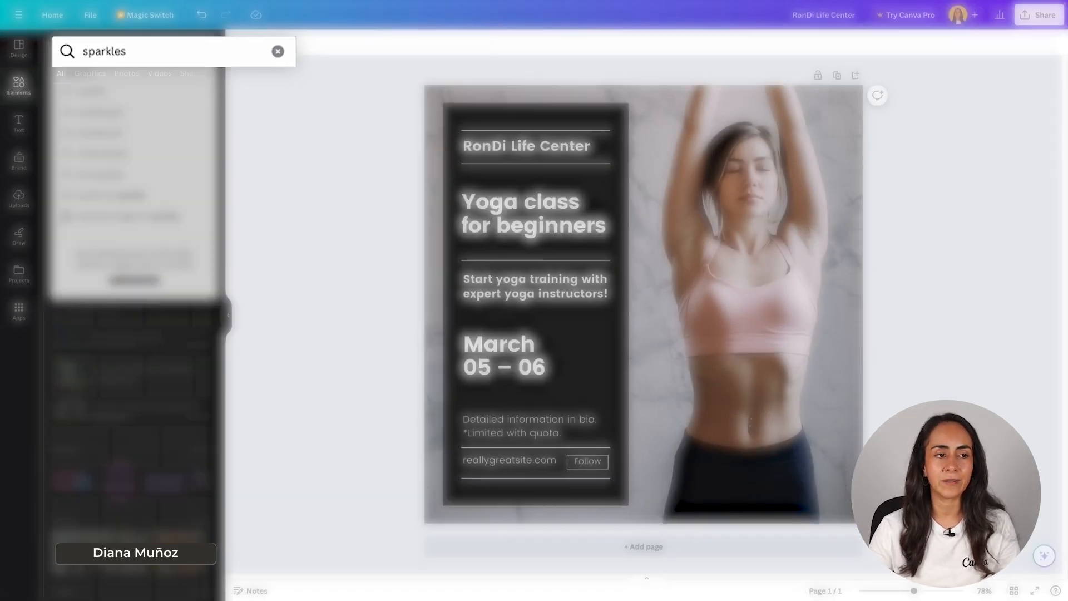
key("Return")
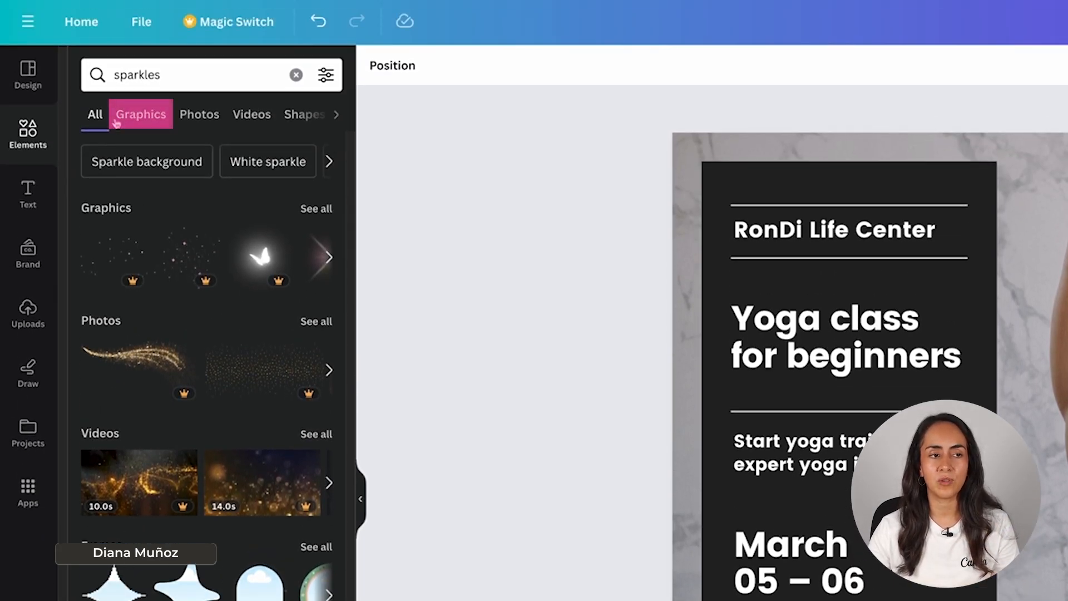
left_click(147, 117)
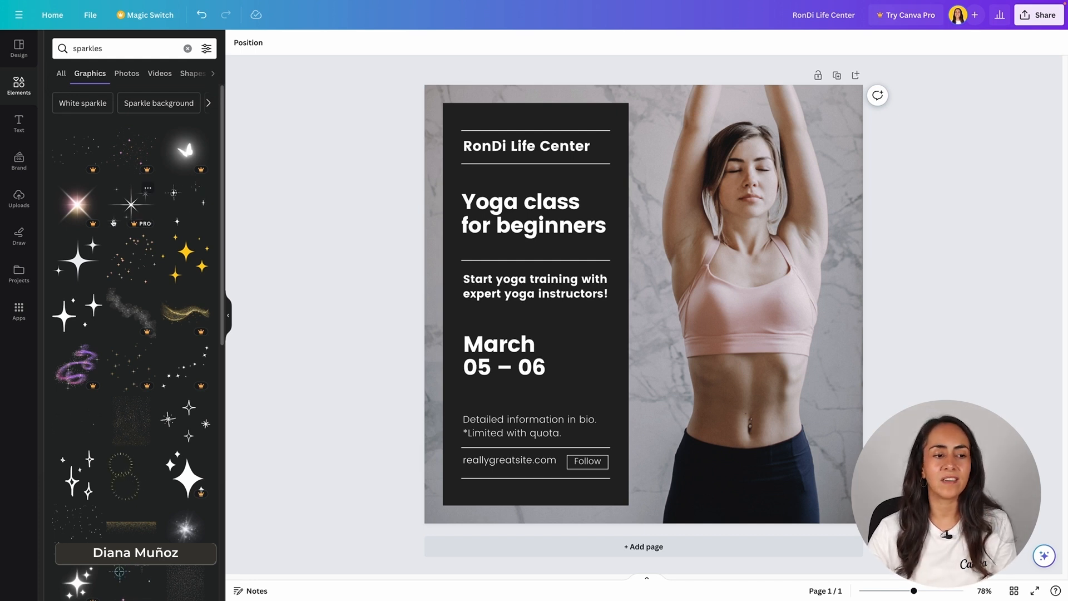
left_click(78, 262)
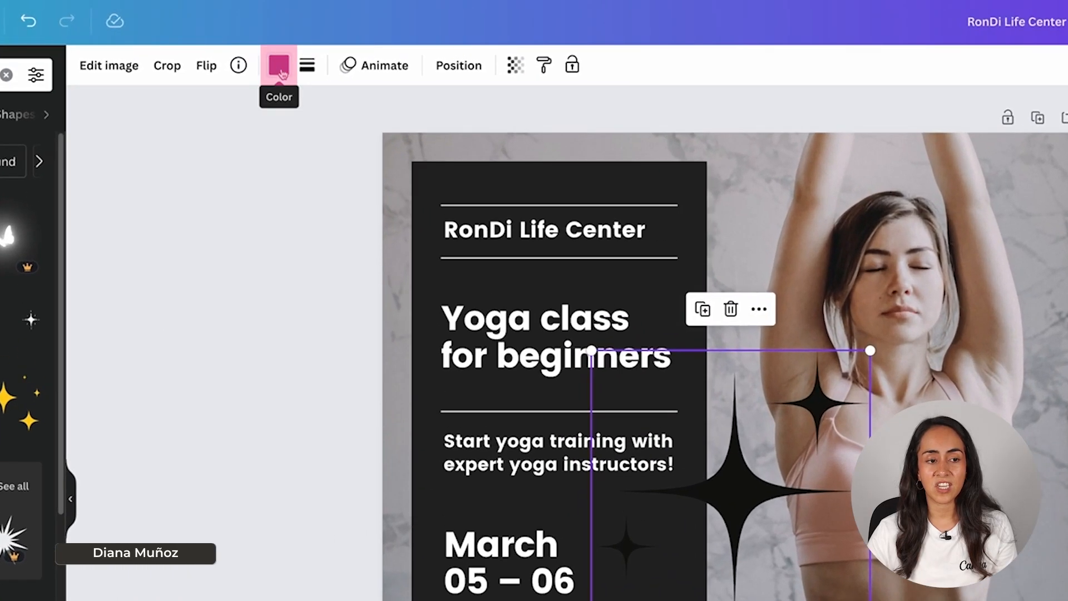
Step: Recolor the sparkle graphic white #ffffff and shrink it into place beside the "Yoga class" heading
left_click(359, 42)
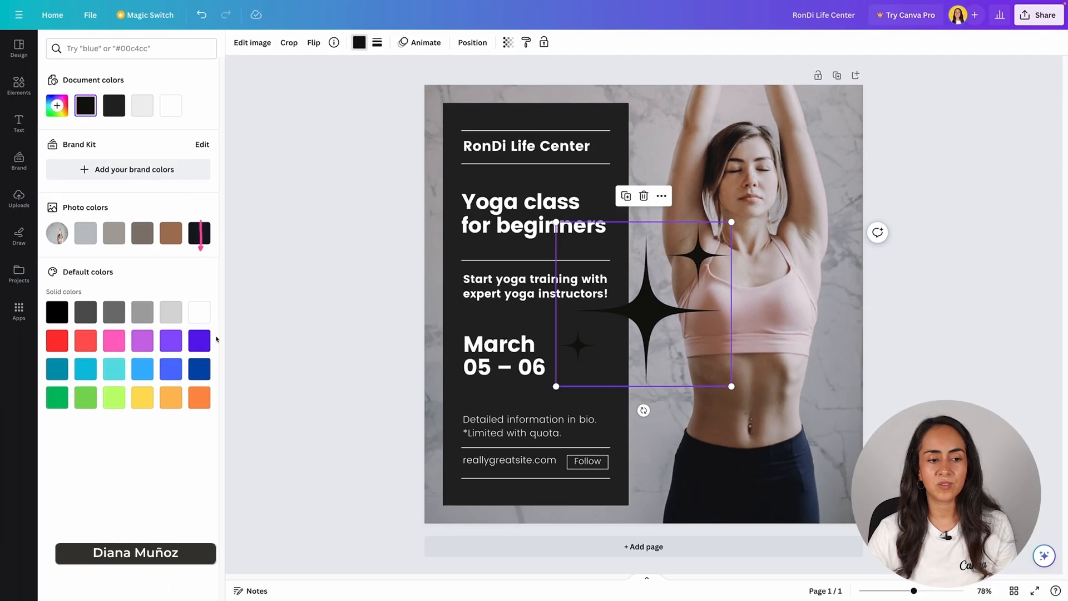
left_click(201, 312)
left_click_drag(731, 386, 587, 214)
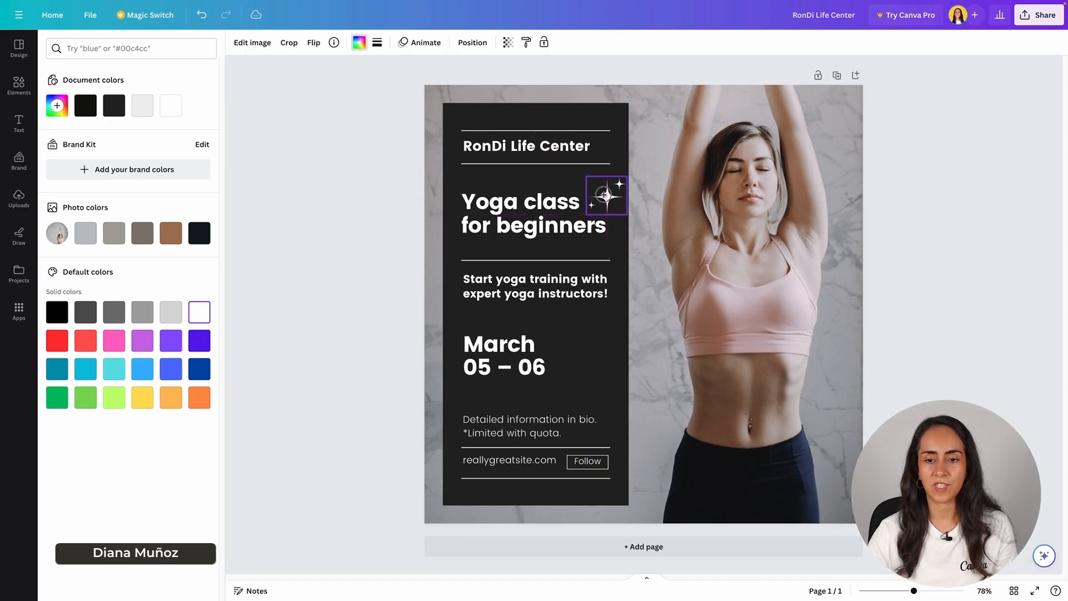
Step: Search again for "sparkles" among the graphics and add the white animated sparkle to the design
left_click(18, 84)
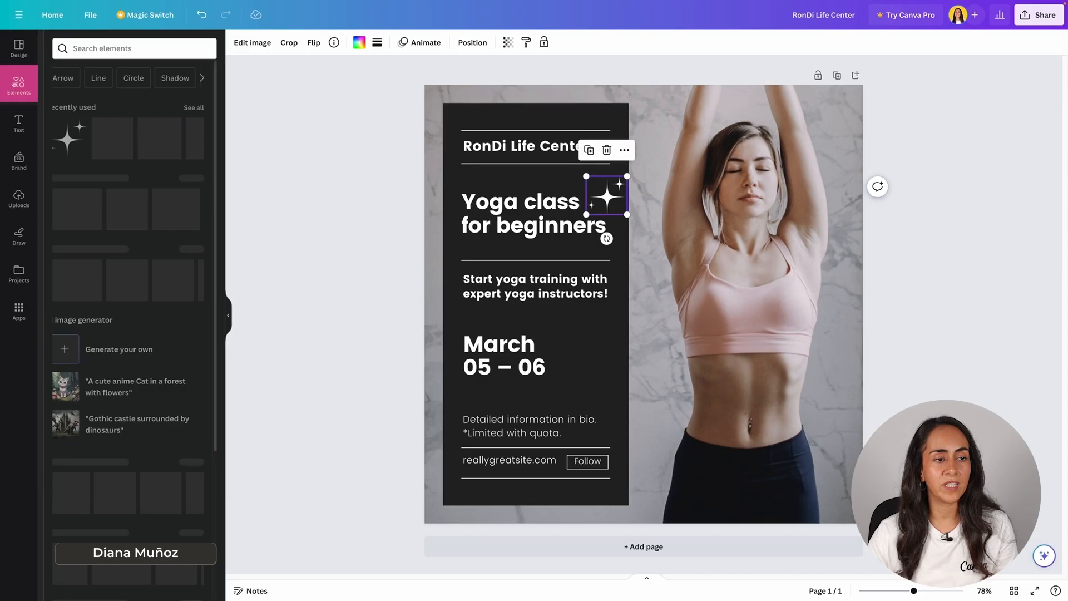
left_click(122, 48)
left_click(105, 138)
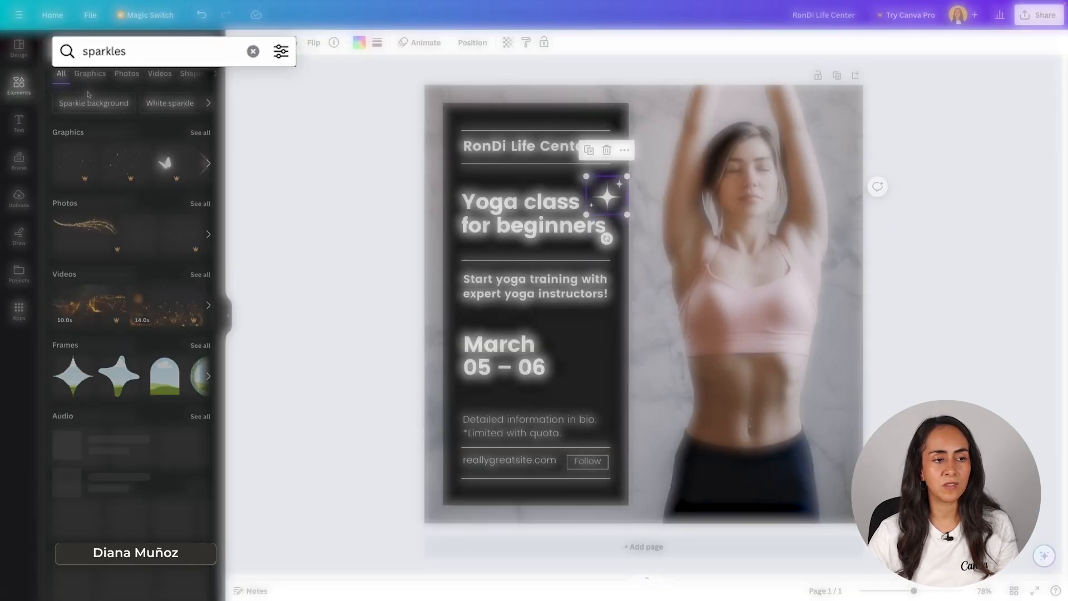
left_click(101, 75)
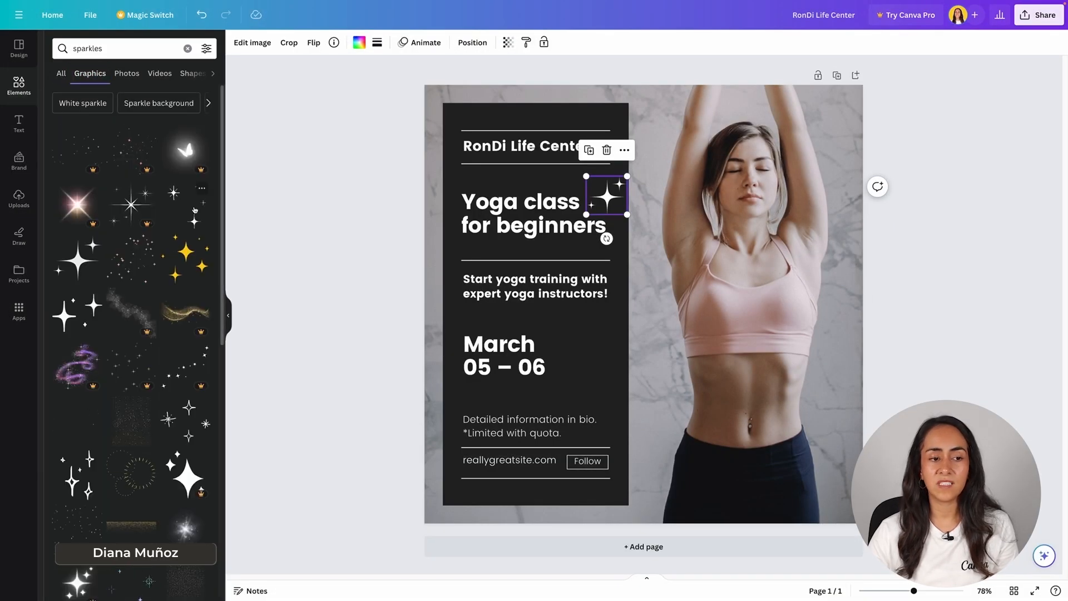
left_click(190, 206)
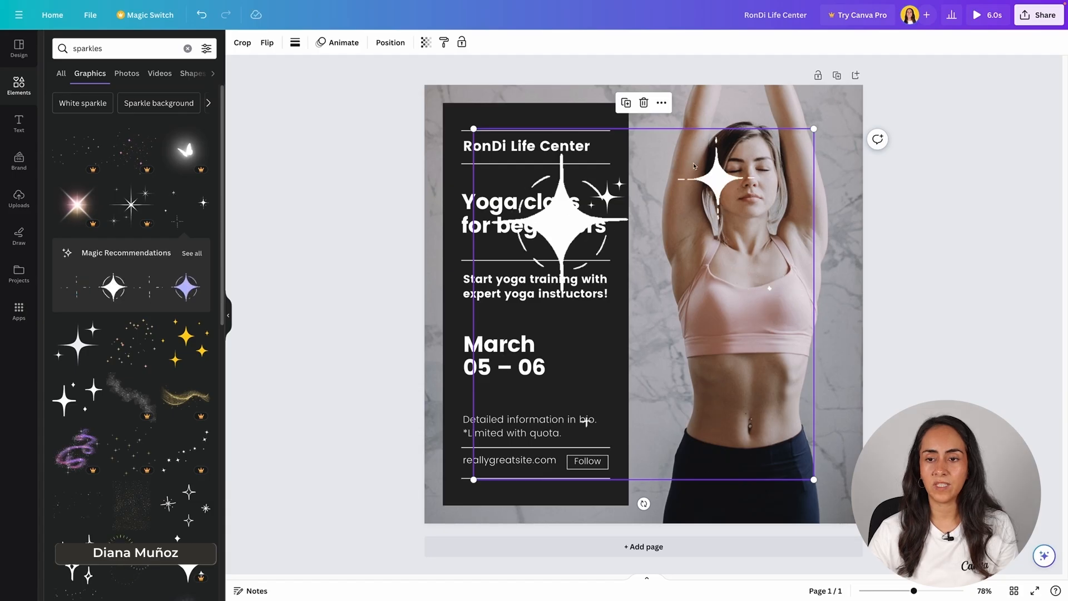
Step: Shrink the animated sparkle and position it beside the "March" date text, then deselect it
left_click_drag(813, 129, 589, 370)
mouse_move(569, 330)
left_mouse_down()
mouse_move(581, 349)
mouse_move(563, 329)
left_mouse_up()
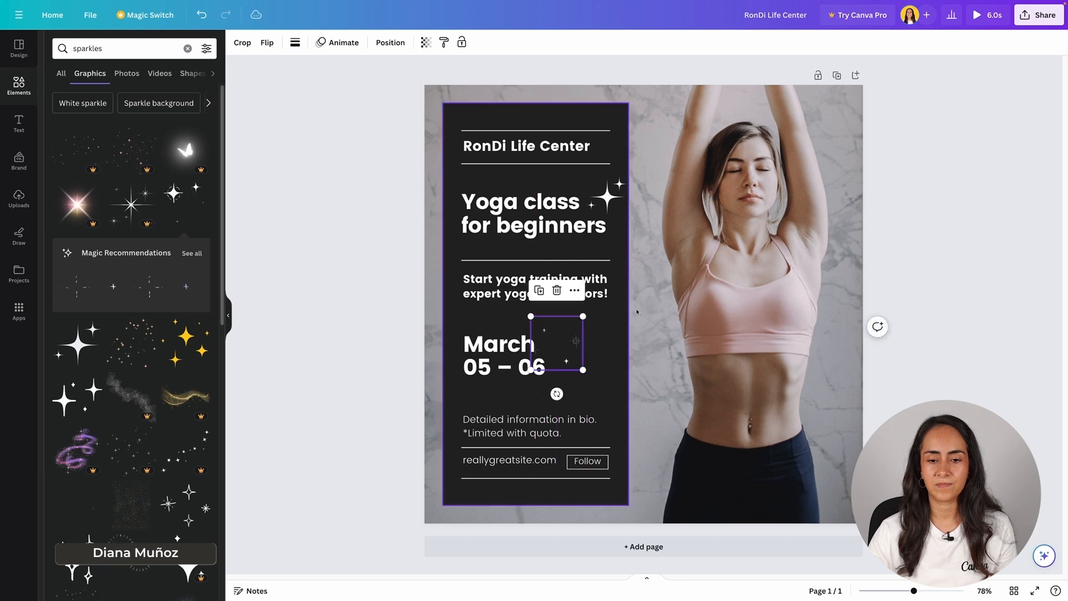
left_click(649, 308)
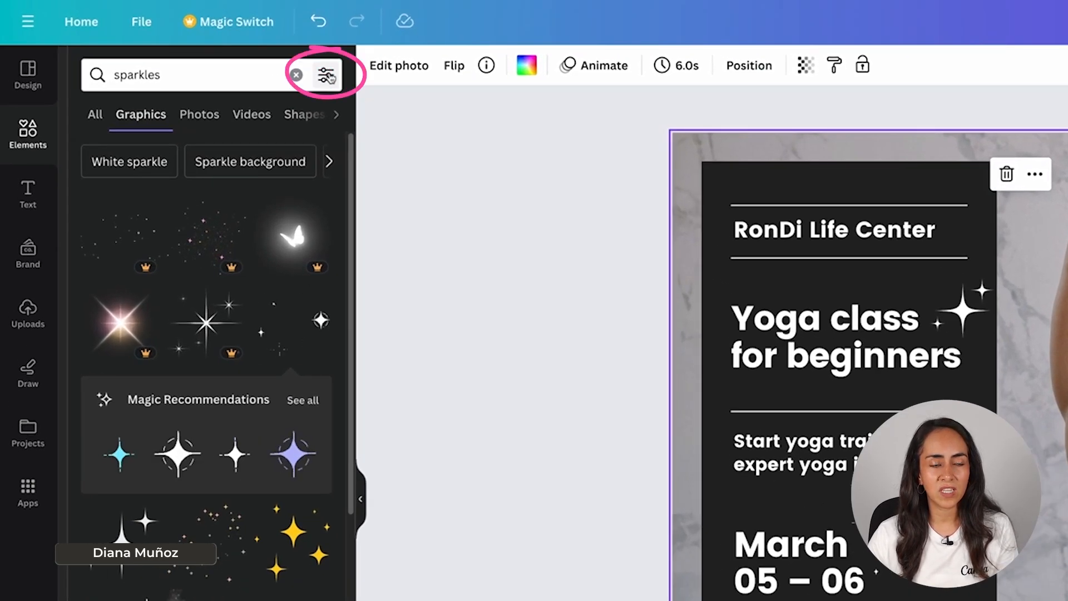
Step: Filter the sparkles graphics to animated ones only and browse the results
left_click(326, 75)
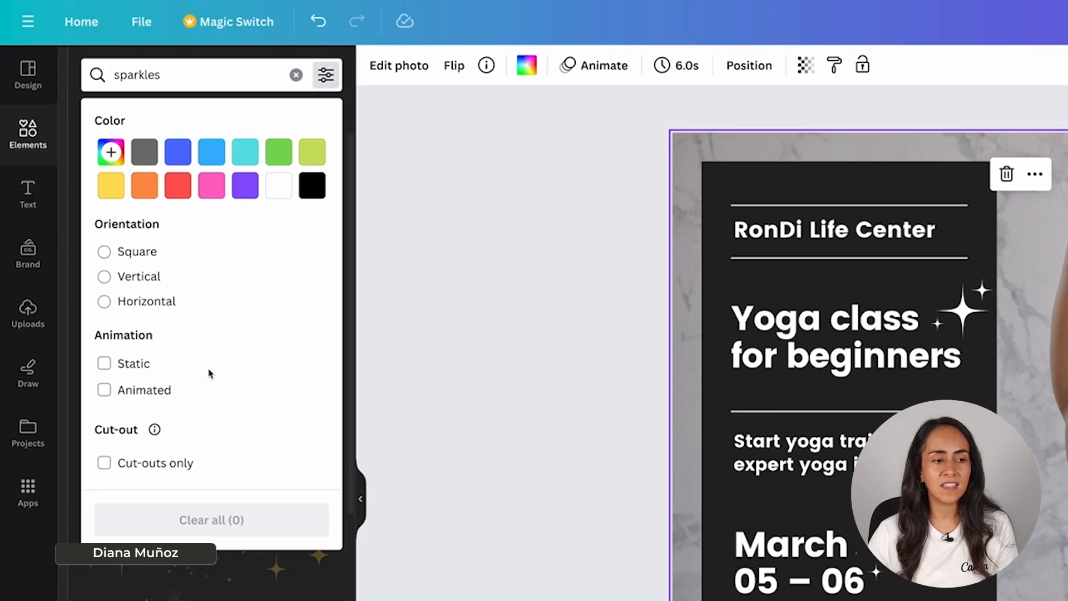
left_click(104, 391)
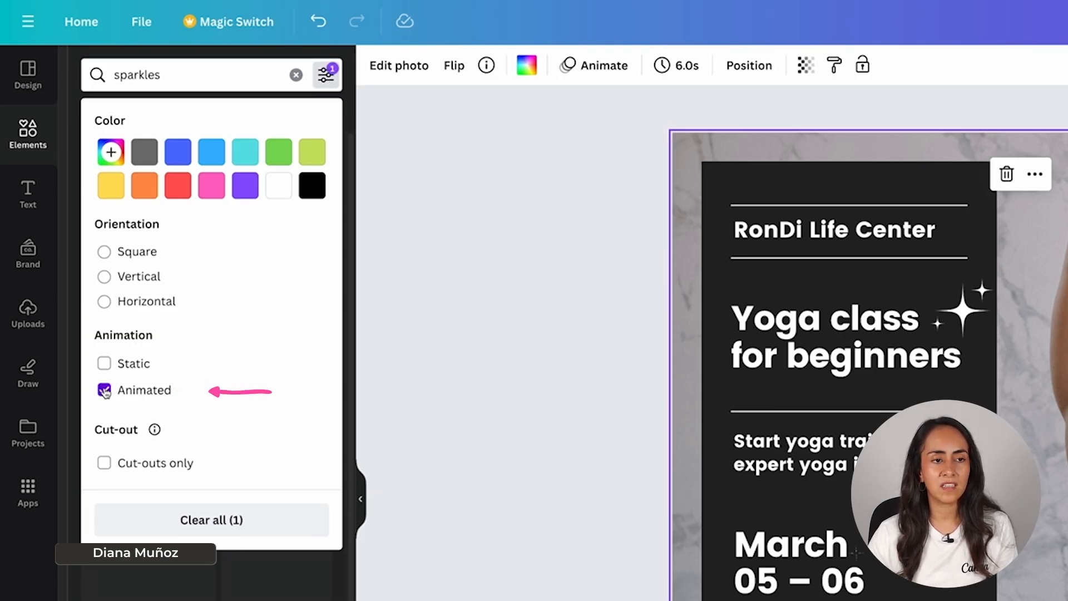
left_click(328, 77)
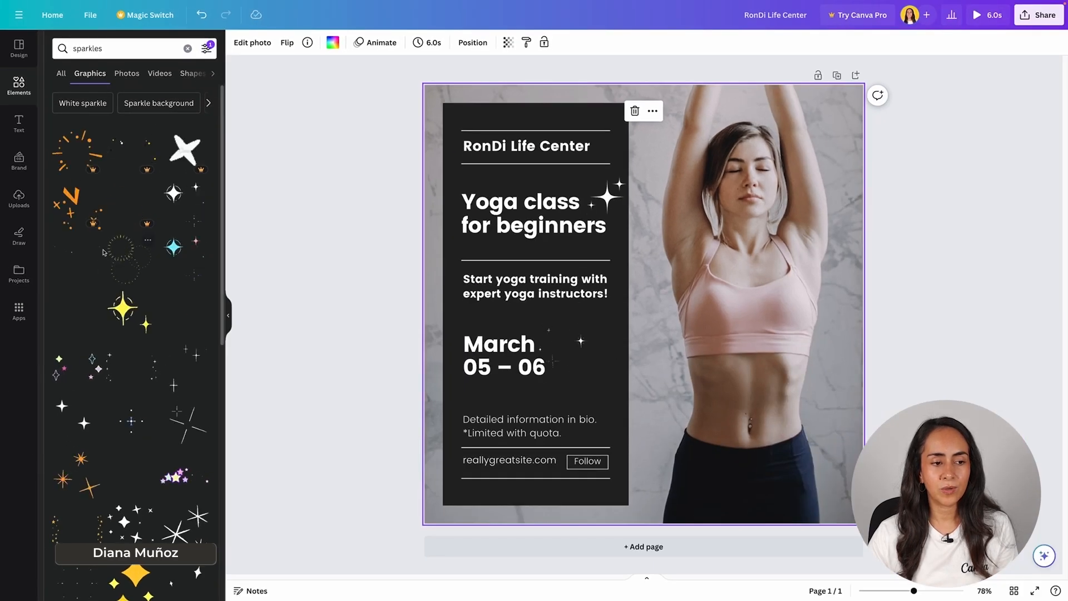
scroll(164, 379, "down", 1)
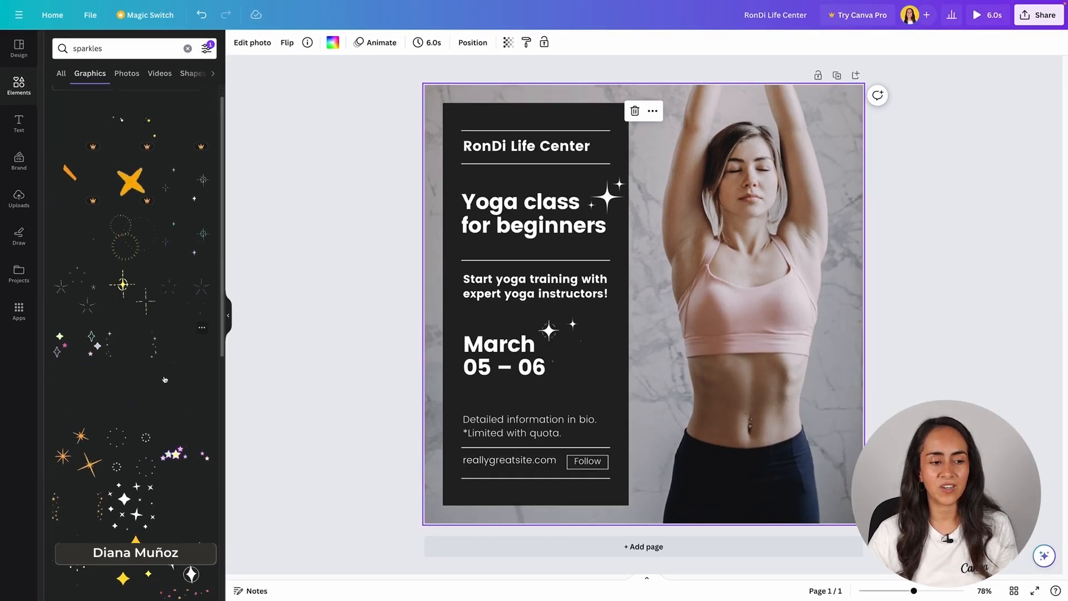
scroll(164, 380, "down", 3)
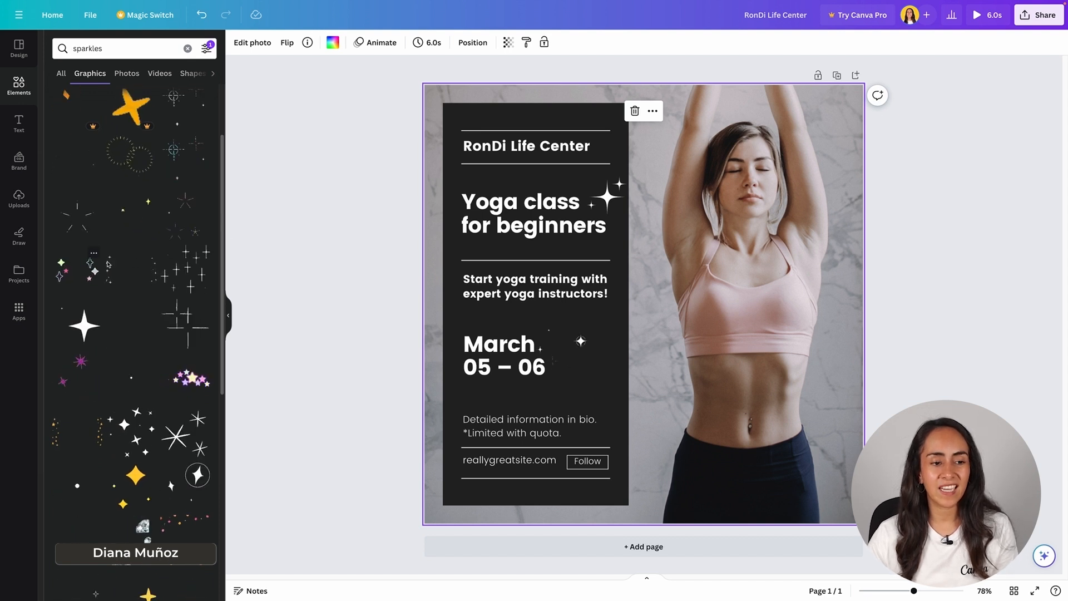
Step: Try another white animated sparkle graphic and remove the animated sparkles, including the one beside the "March" date, from the design
left_click(196, 275)
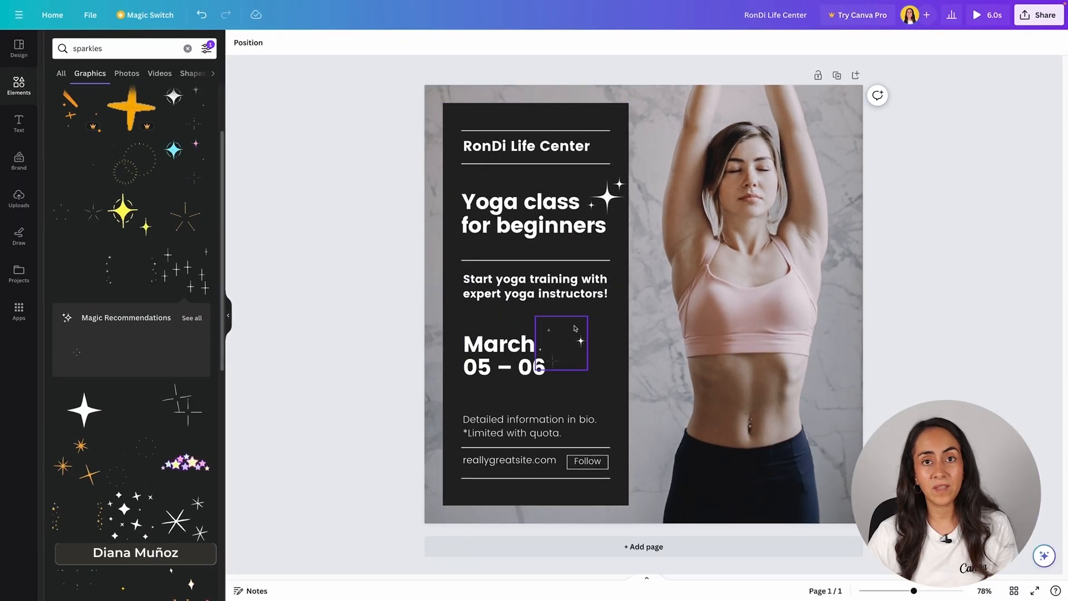
left_click(575, 328)
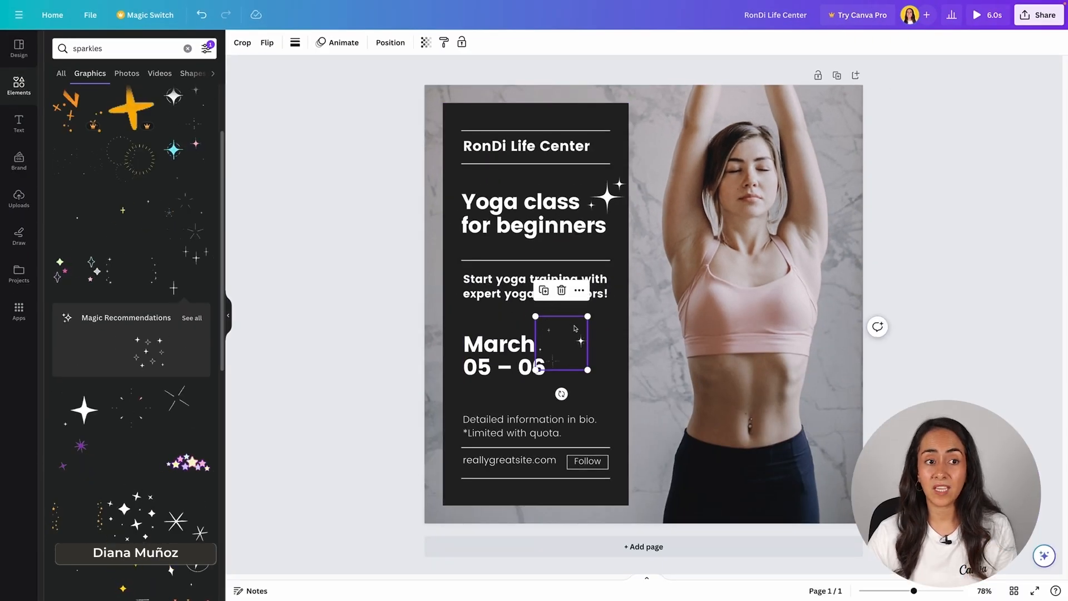
key("Escape")
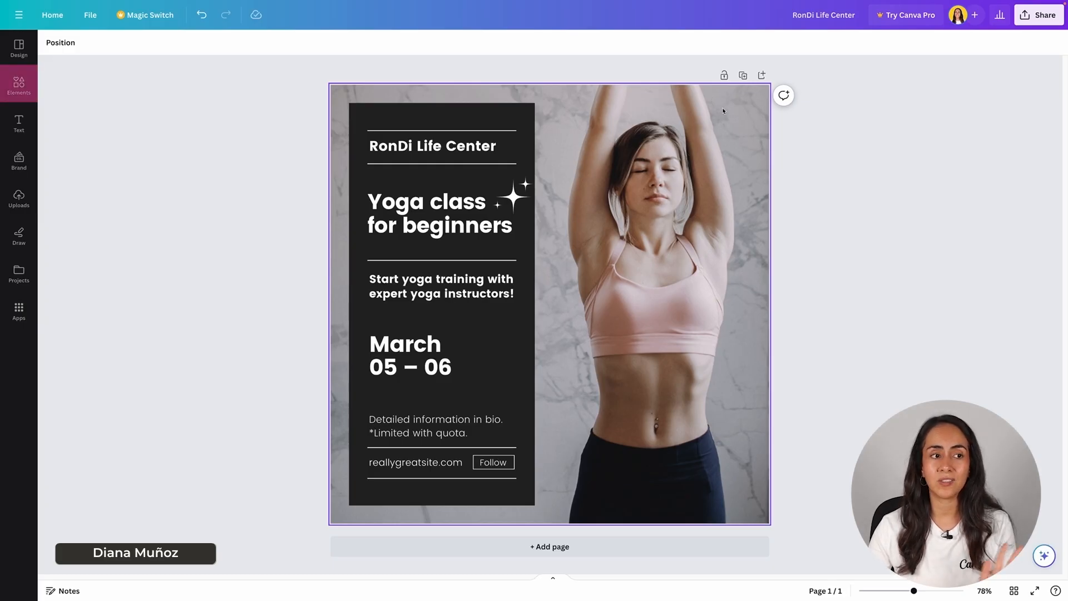
Step: Search the elements for "yoga" and narrow the results to photos
left_click(26, 86)
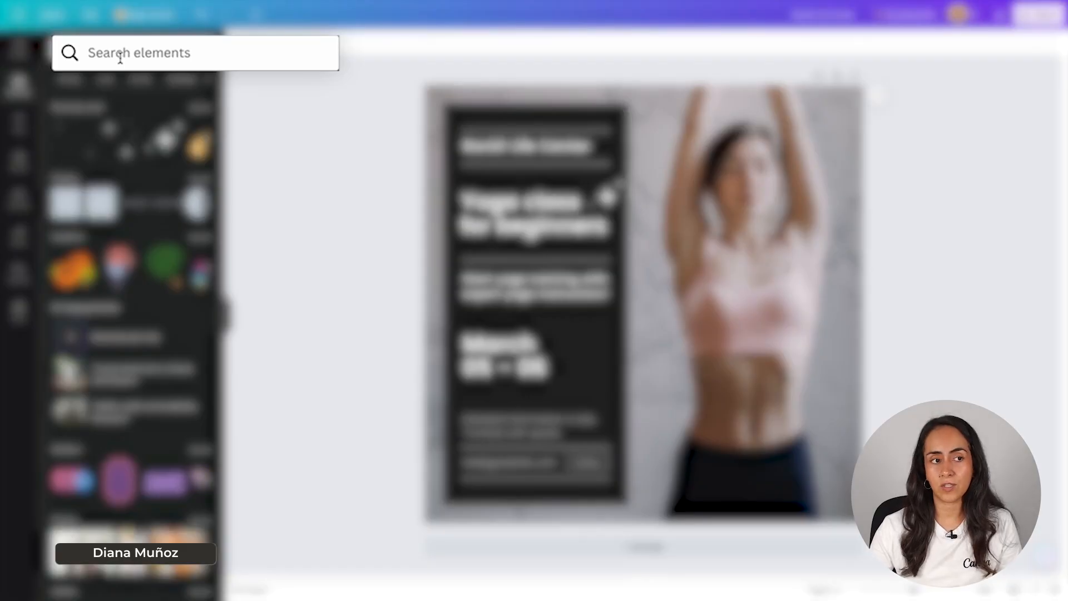
type("yoga")
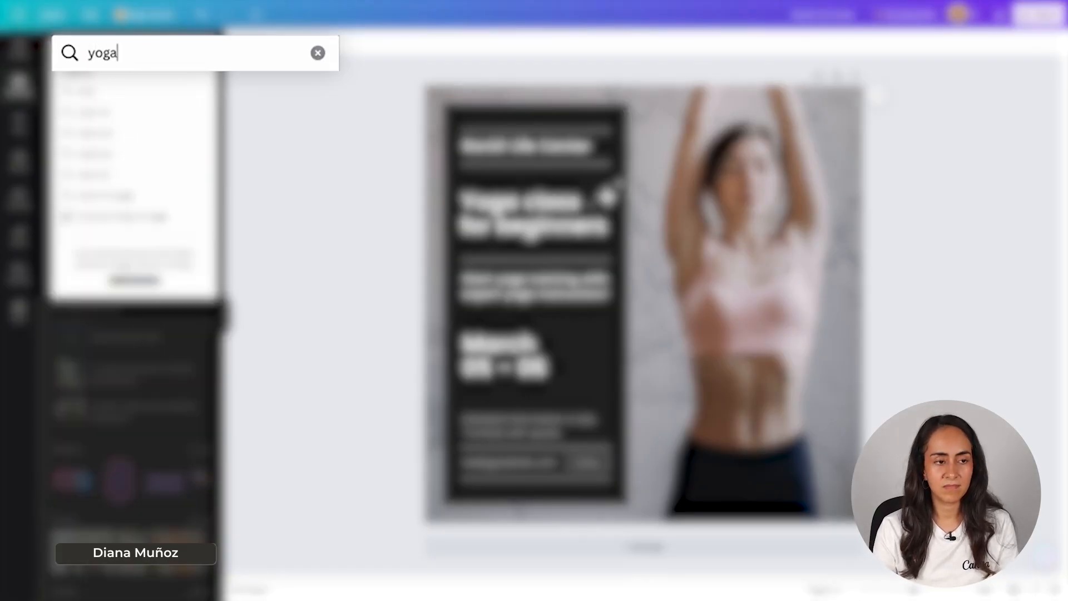
key("Return")
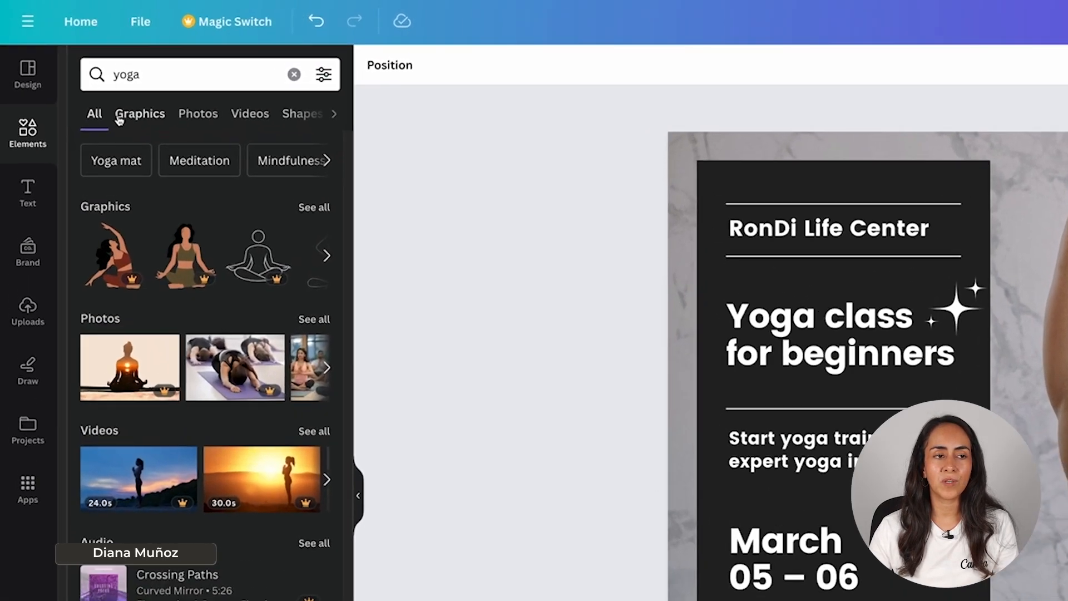
left_click(199, 111)
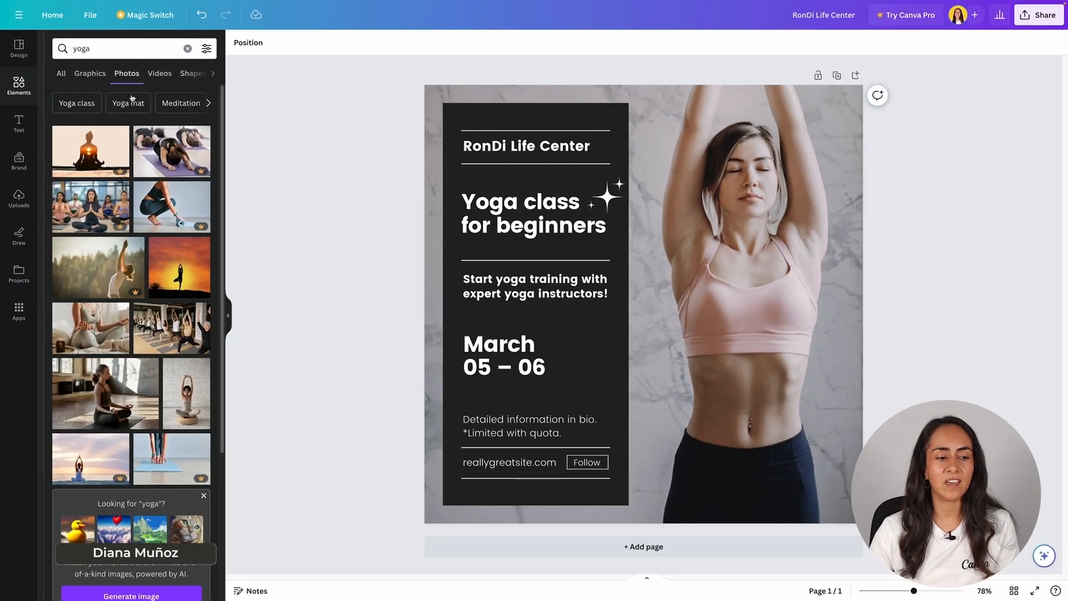
Step: Browse the yoga photos and replace the background with the photo of a woman in white bending sideways with one arm raised
scroll(194, 343, "down", 3)
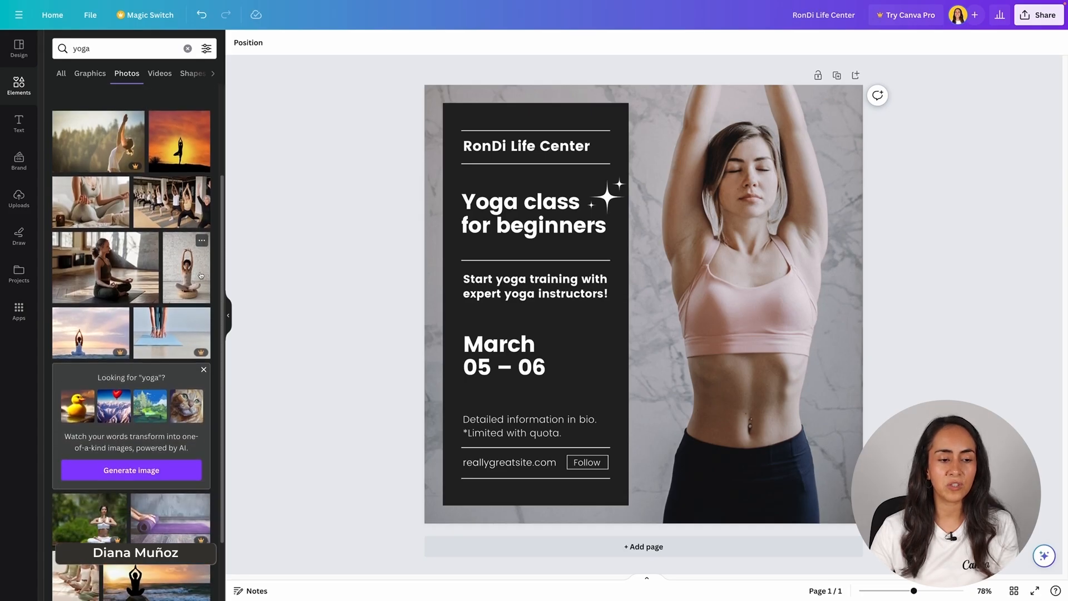
scroll(216, 239, "down", 1)
scroll(216, 239, "down", 2)
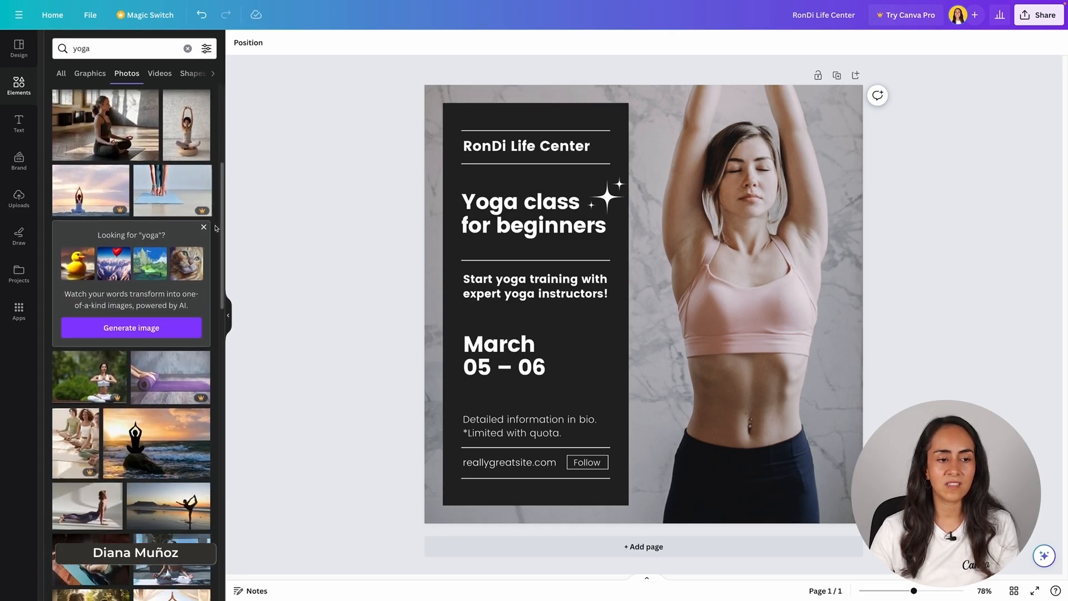
mouse_move(222, 245)
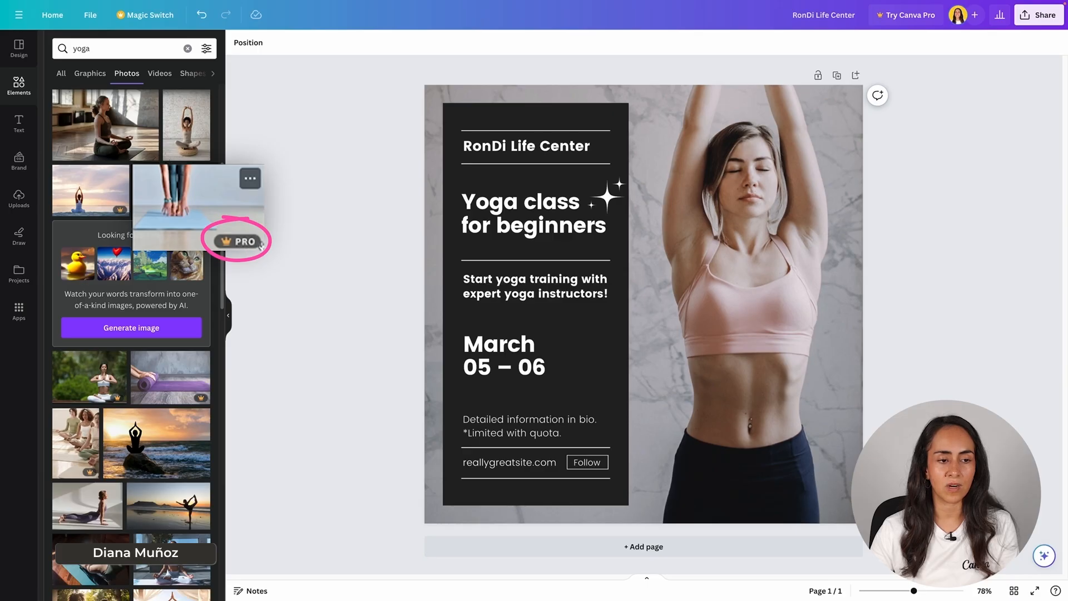
scroll(219, 239, "down", 3)
scroll(217, 215, "down", 3)
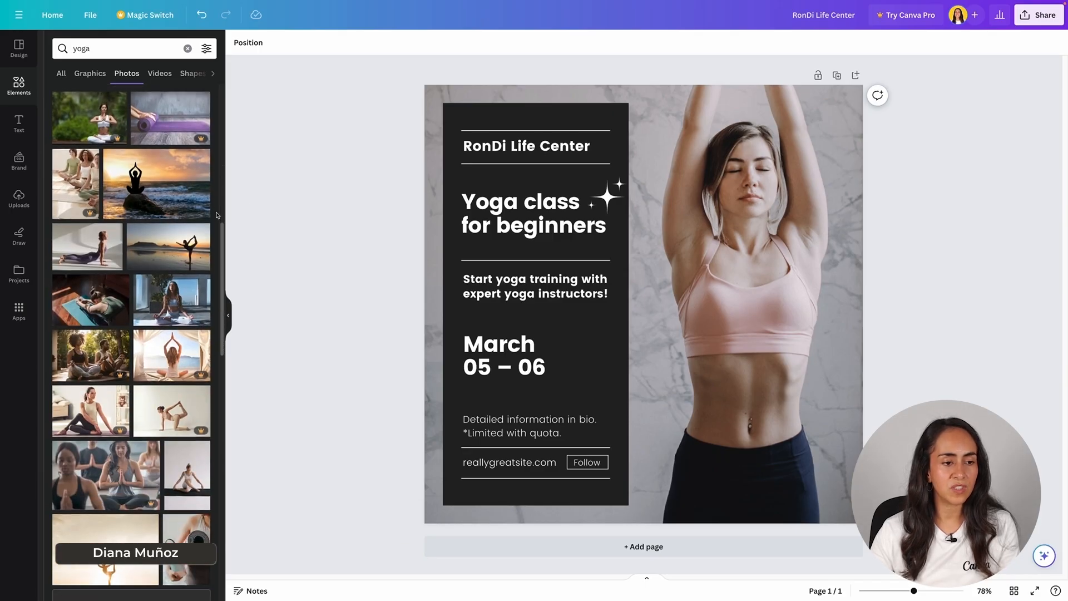
scroll(218, 217, "up", 2)
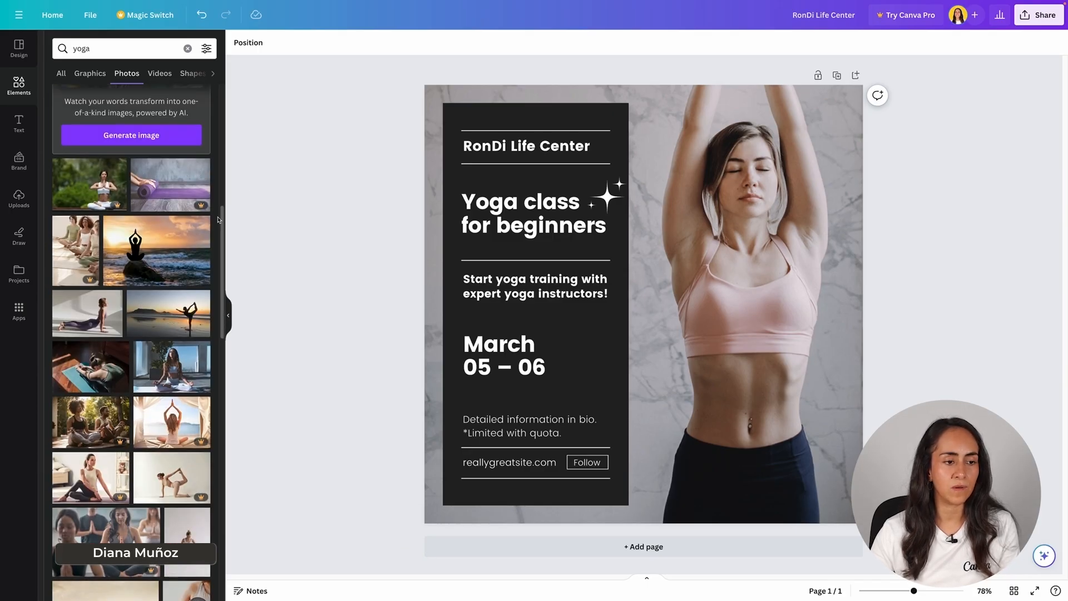
scroll(218, 219, "down", 2)
scroll(219, 220, "down", 3)
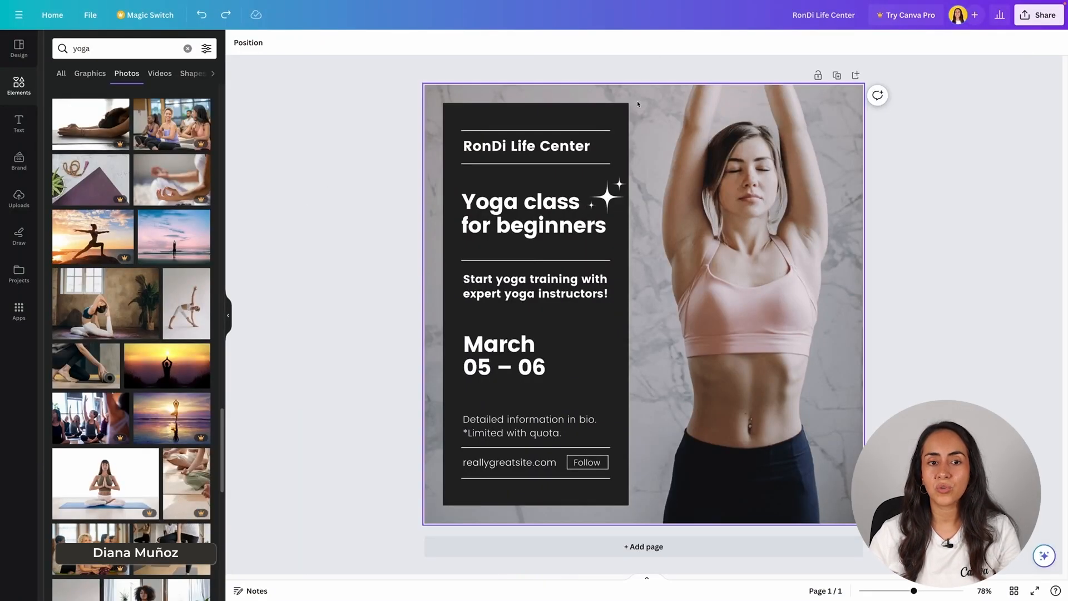
left_click_drag(176, 288, 426, 228)
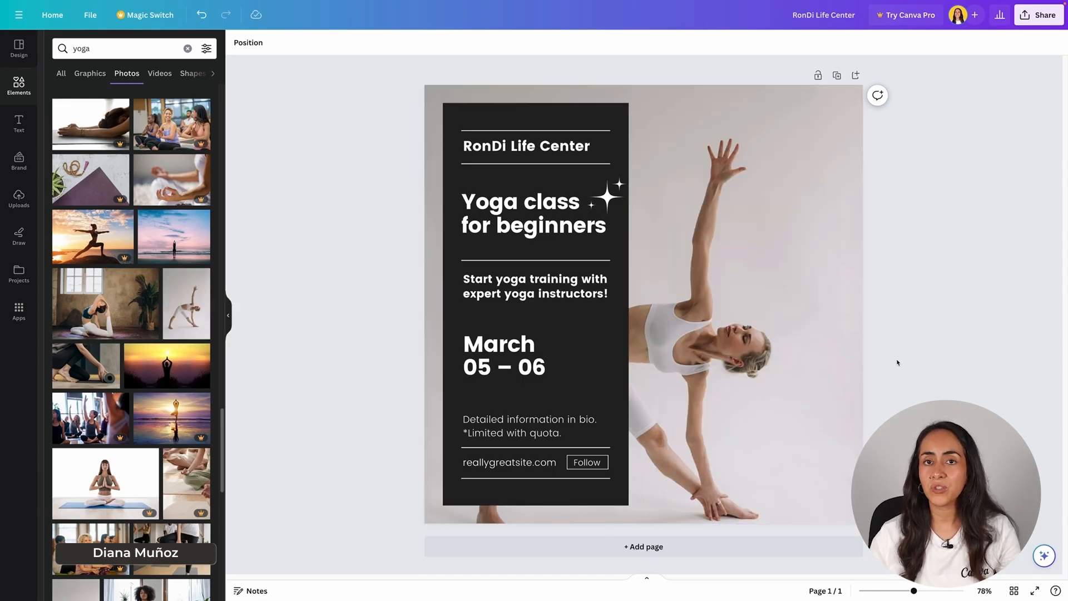
Step: Crop the background photo by enlarging and repositioning it so the woman fills the area beside the dark text panel
double_click(781, 336)
left_click_drag(779, 439, 795, 395)
left_click_drag(95, 134, 133, 135)
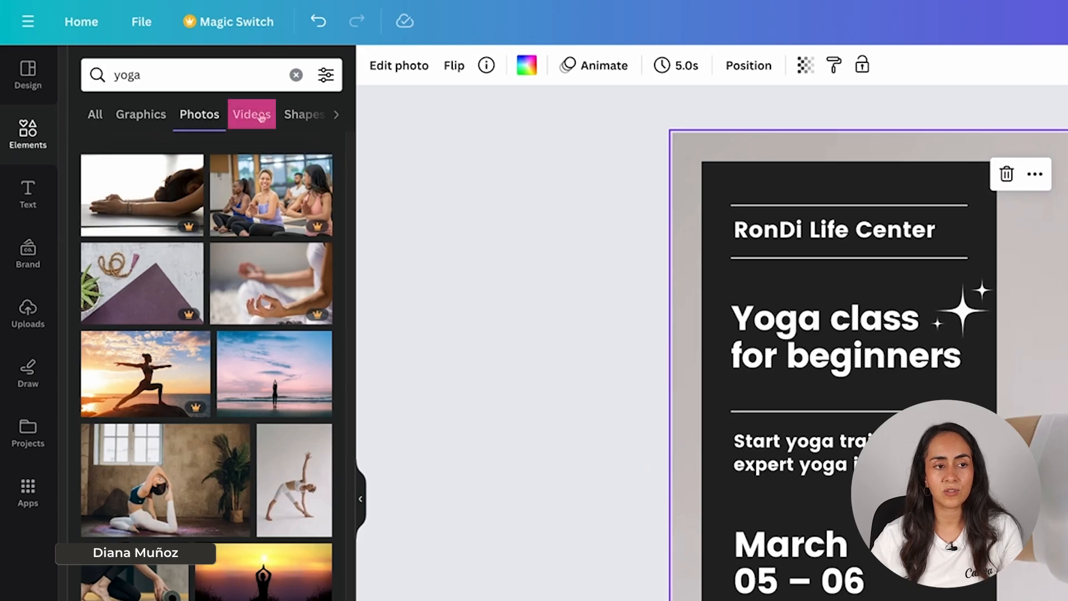
Step: Switch the yoga results to videos and set the 21-second clip of hands rolling out a yoga mat as the background
left_click(260, 117)
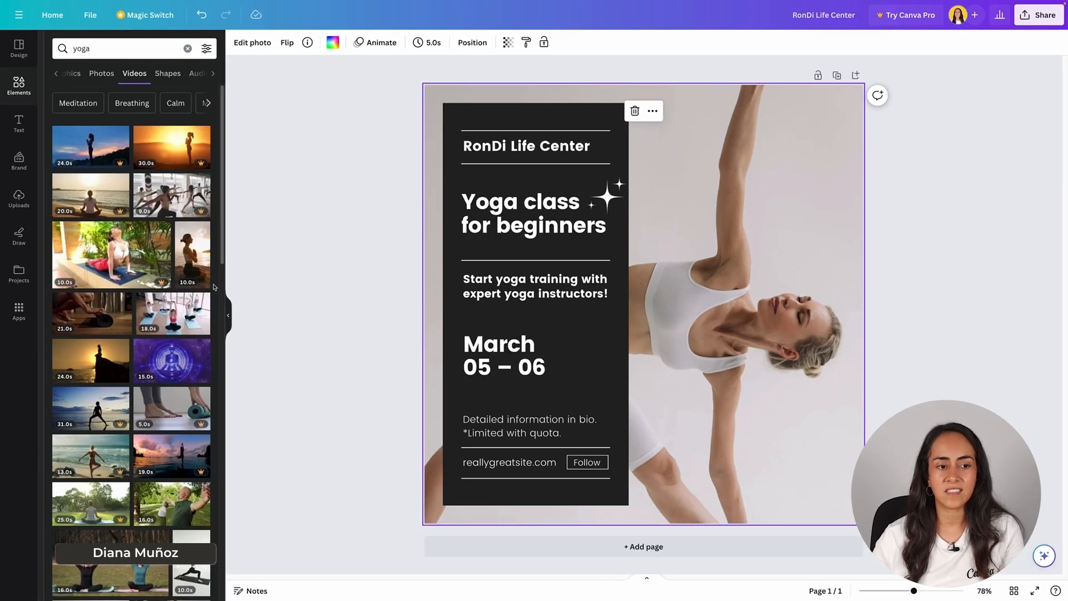
left_click_drag(83, 306, 427, 284)
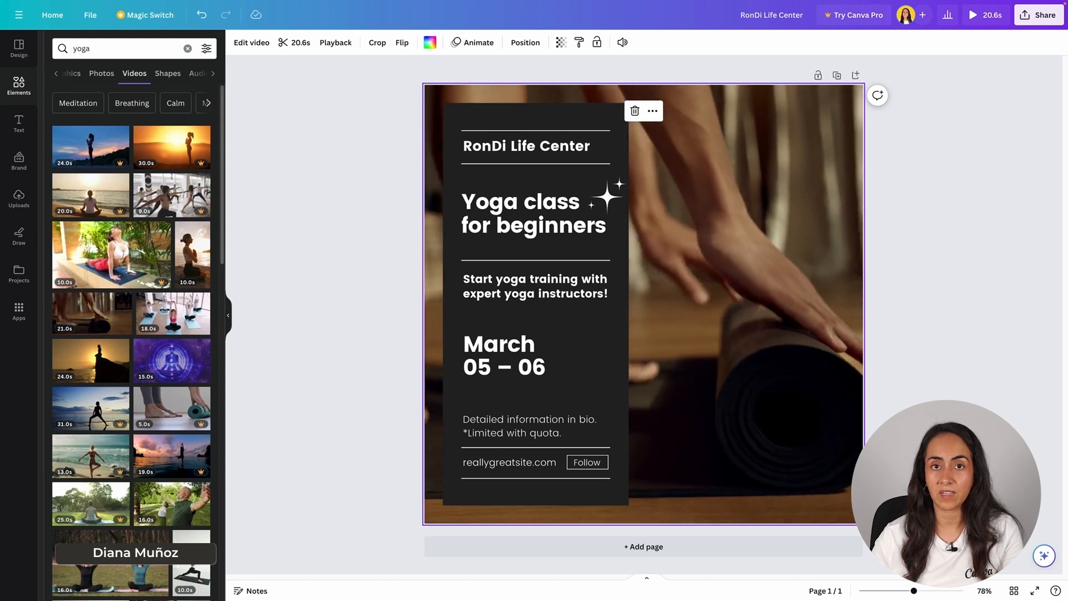
left_click(921, 373)
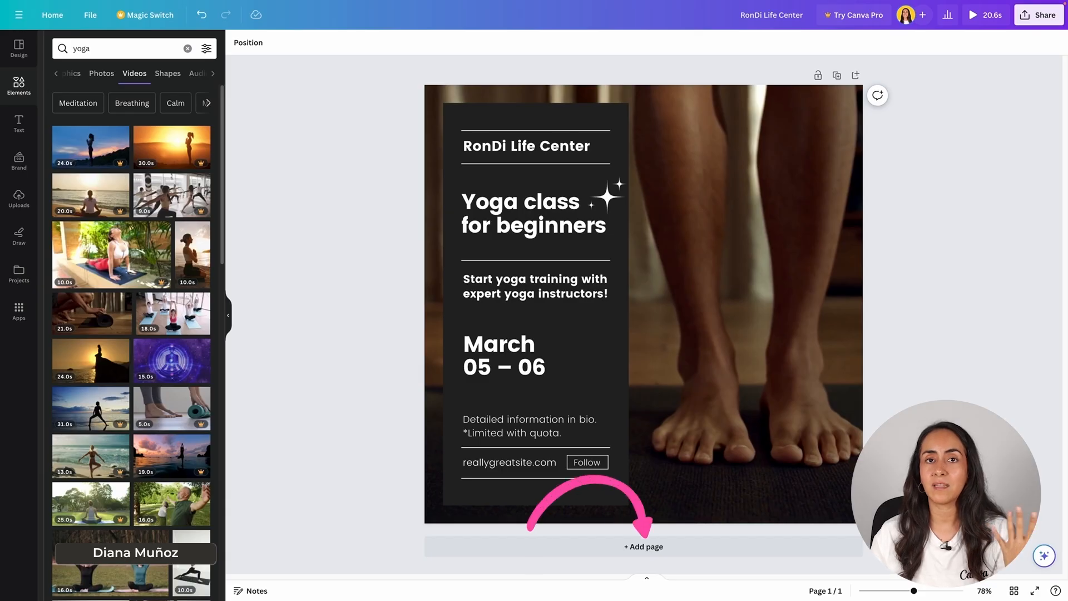
Step: Add a second blank page and search the templates for "finances"
left_click(661, 547)
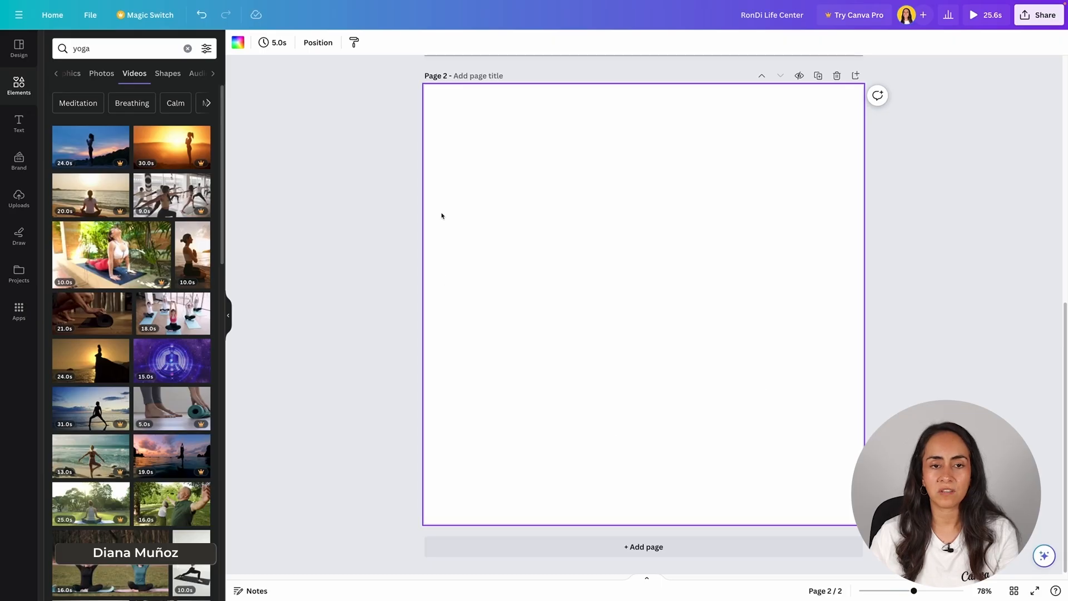
left_click(22, 54)
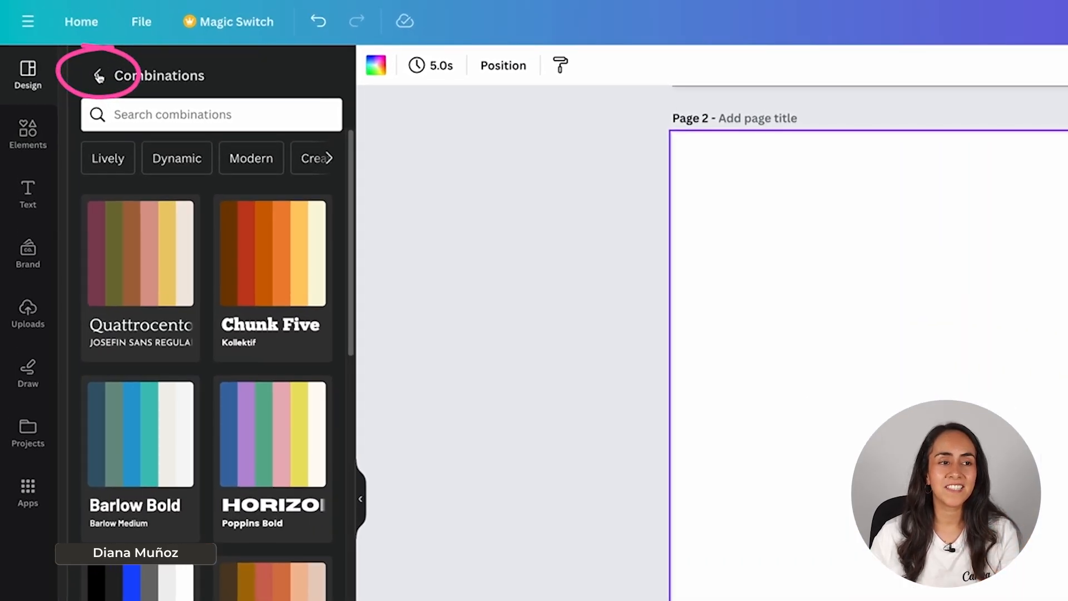
left_click(99, 77)
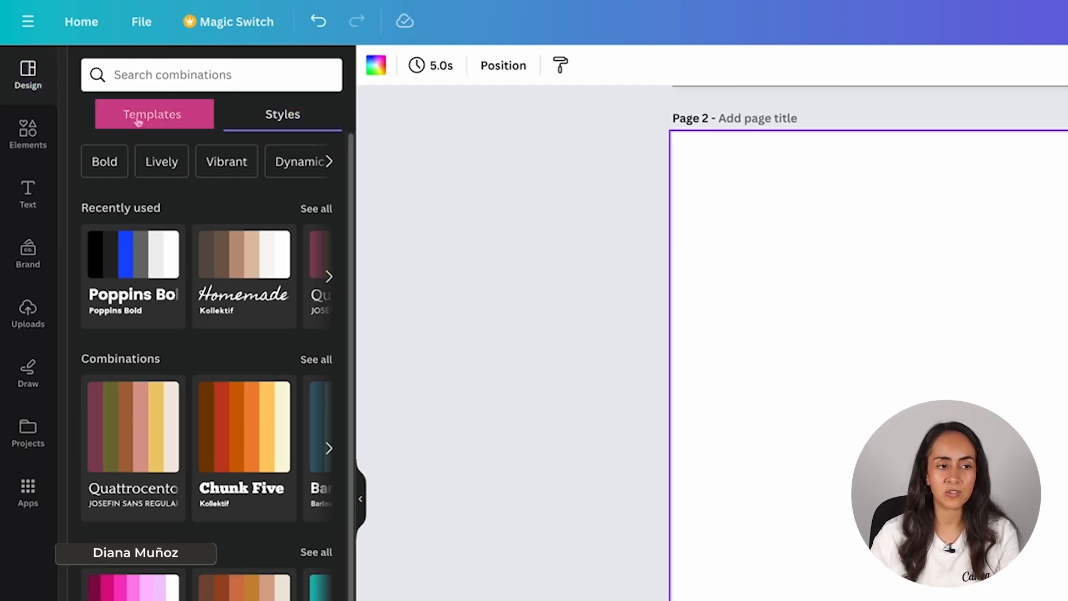
left_click(173, 116)
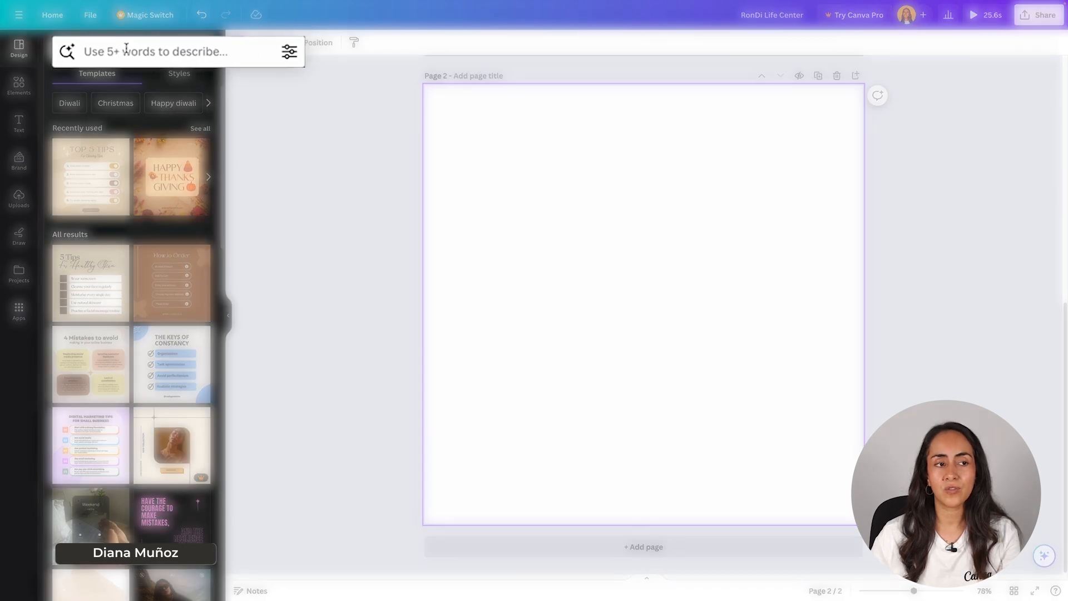
left_click(136, 50)
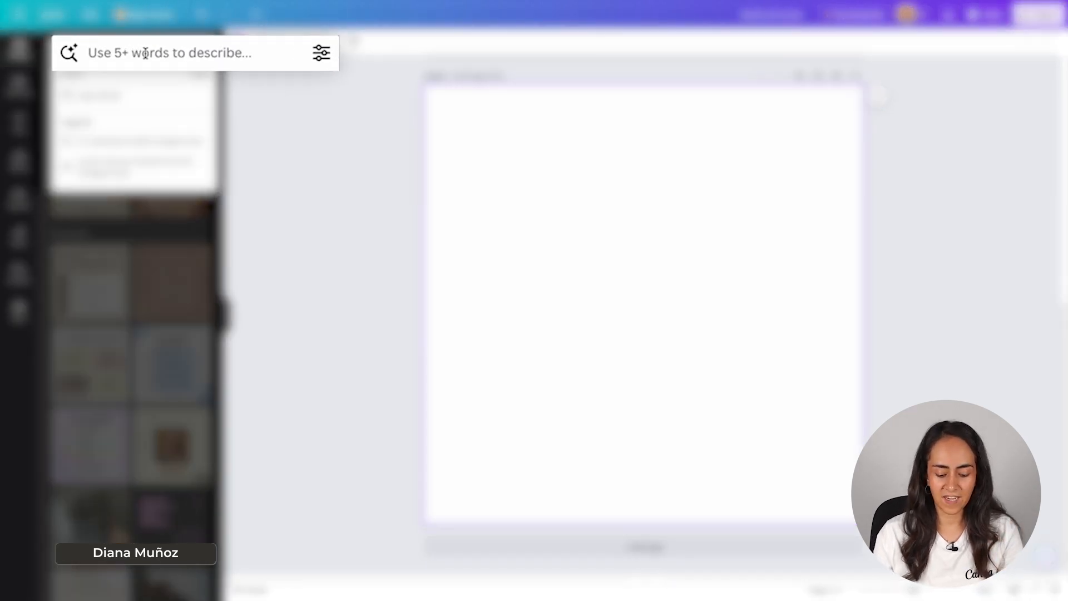
type("finances")
key("Return")
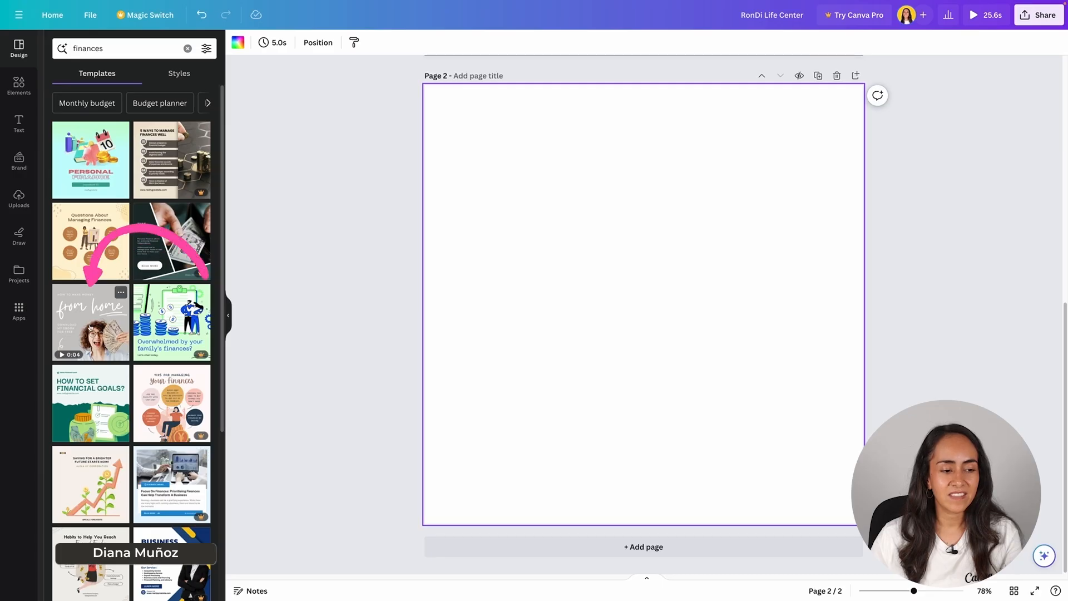
Step: Apply the gray animated "from home" template to page 2 and delete its line graphic below "home" and its curly arrow
left_click(95, 320)
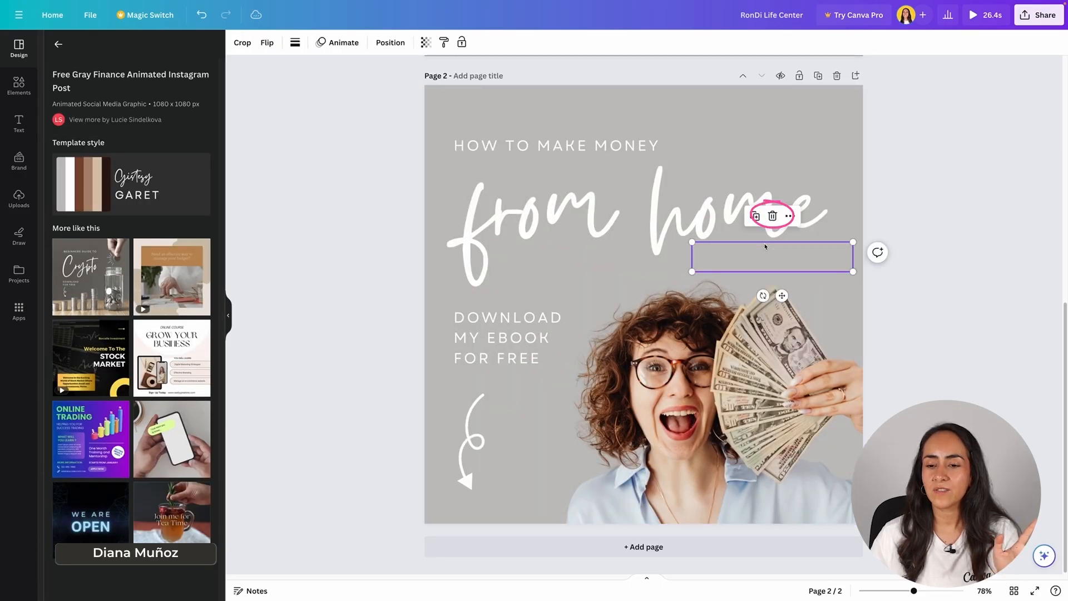
left_click(466, 442)
left_click(477, 364)
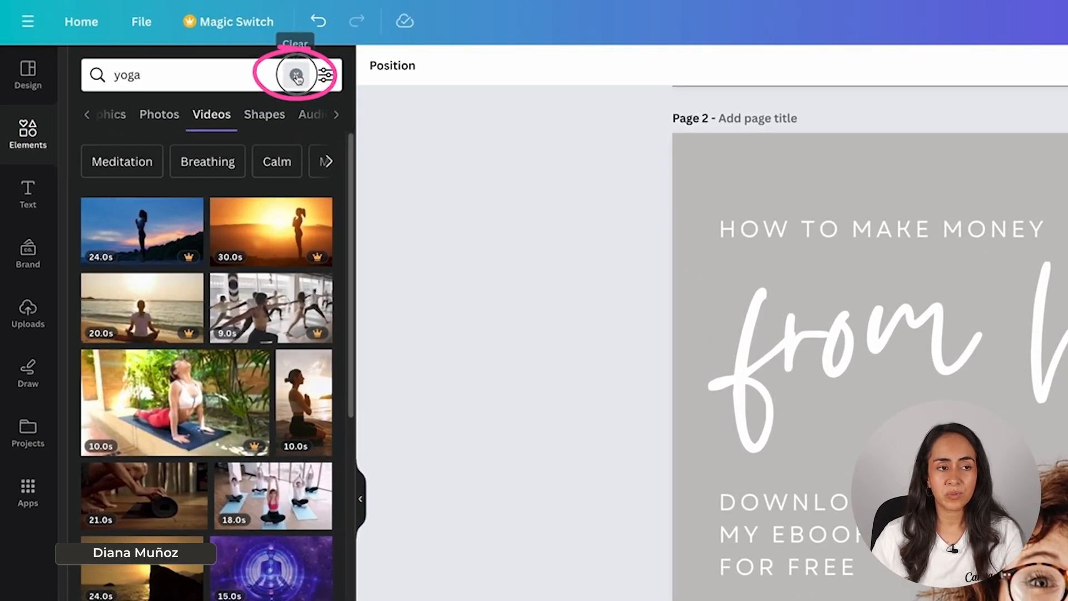
Step: Clear the previous element search, browse the full chart collection and add a donut chart to page 2
left_click(251, 65)
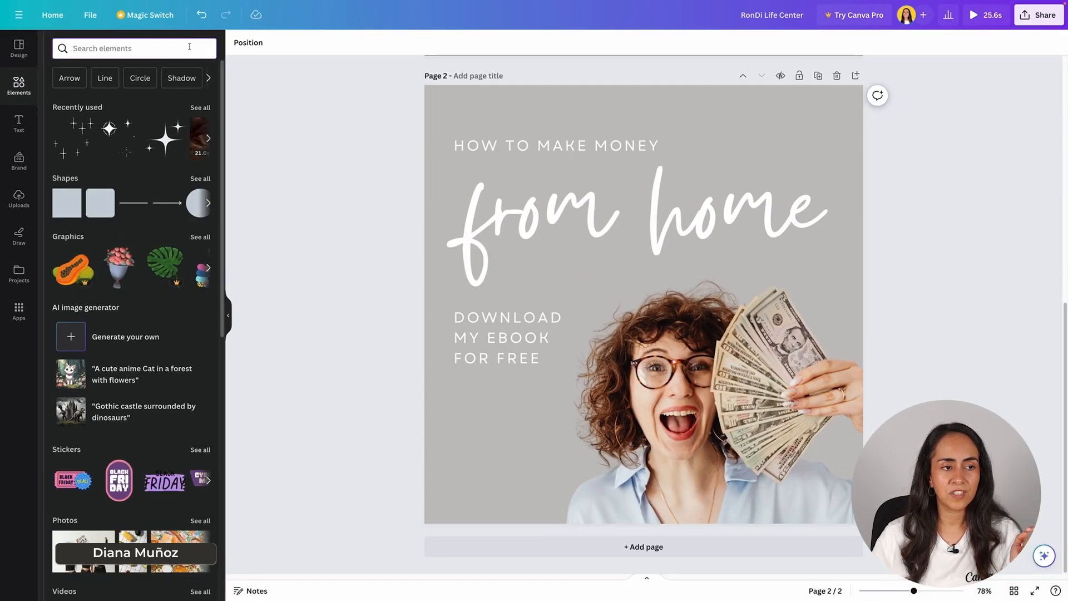
scroll(170, 230, "down", 8)
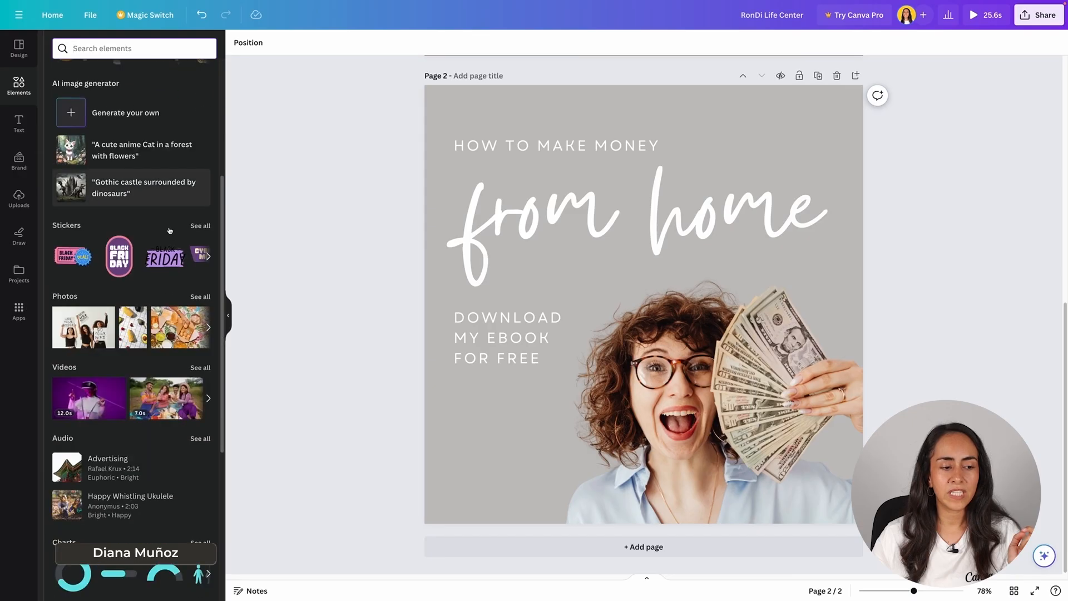
scroll(171, 230, "down", 1)
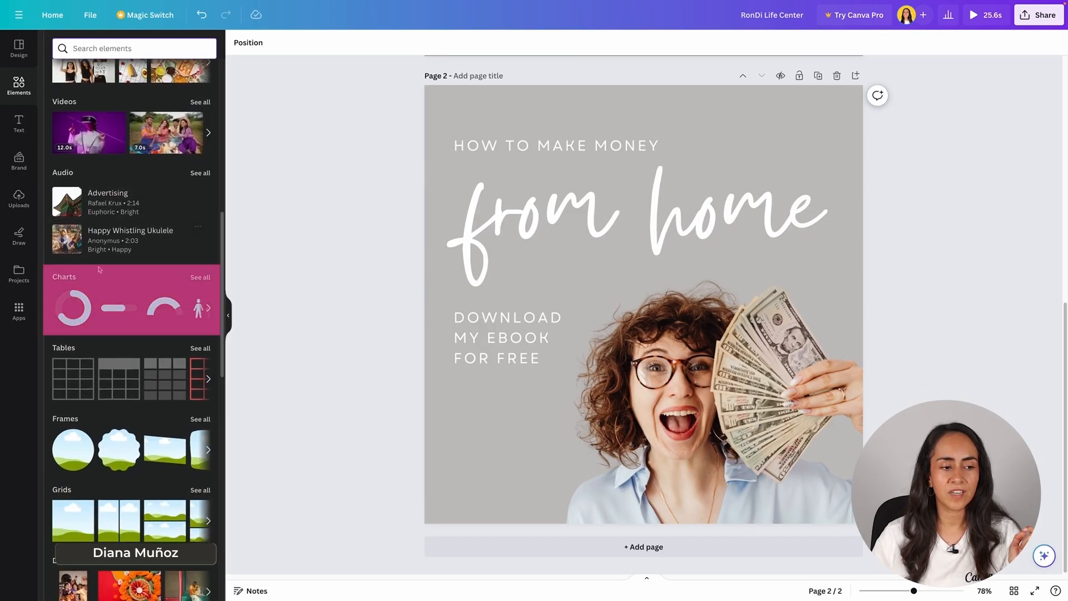
left_click(200, 277)
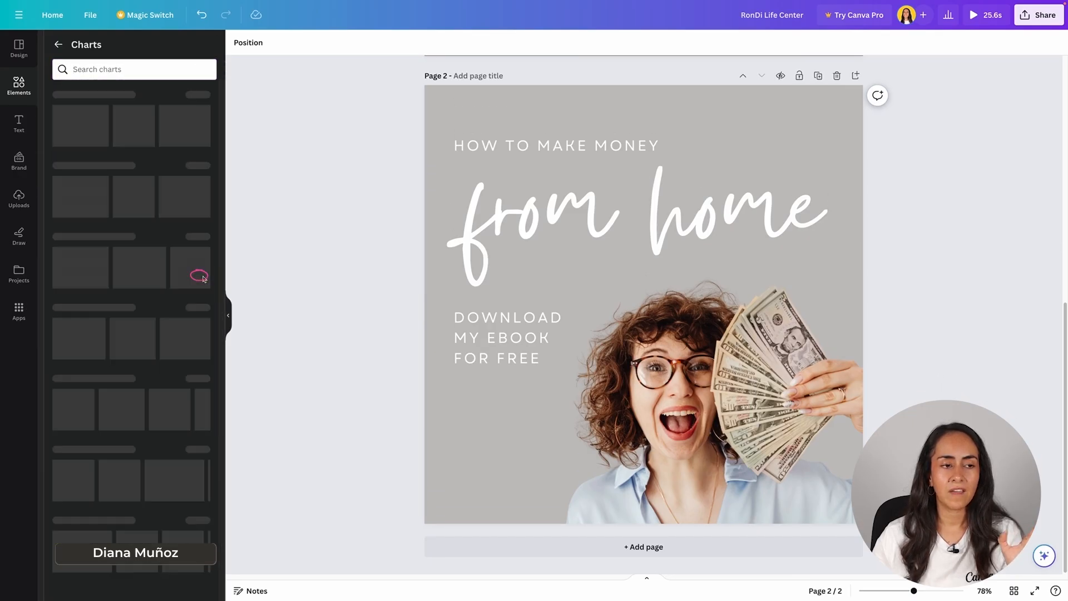
left_click(210, 125)
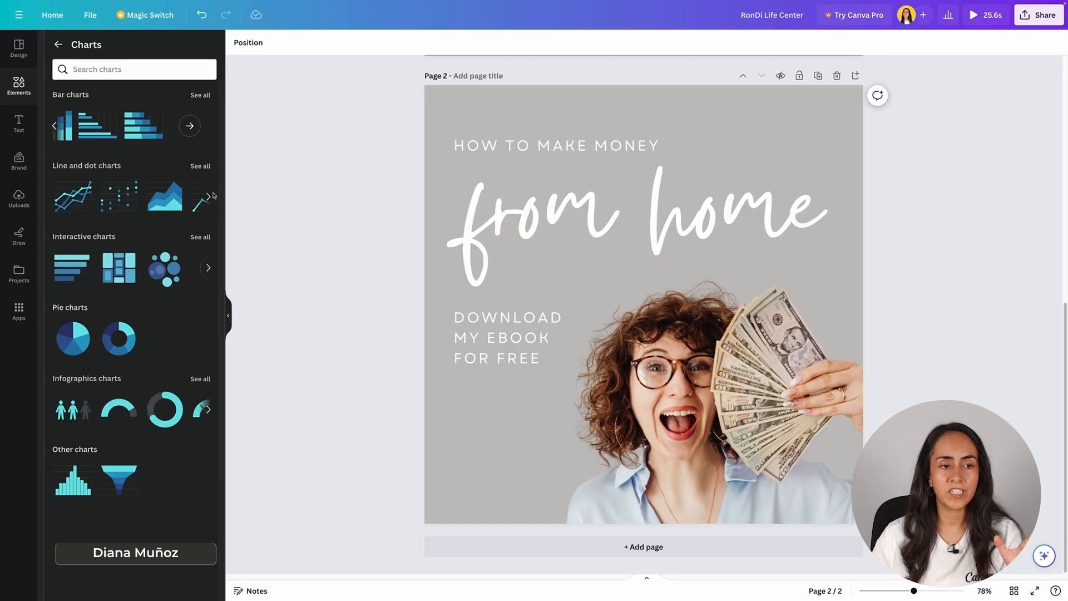
left_click(209, 196)
left_click(210, 268)
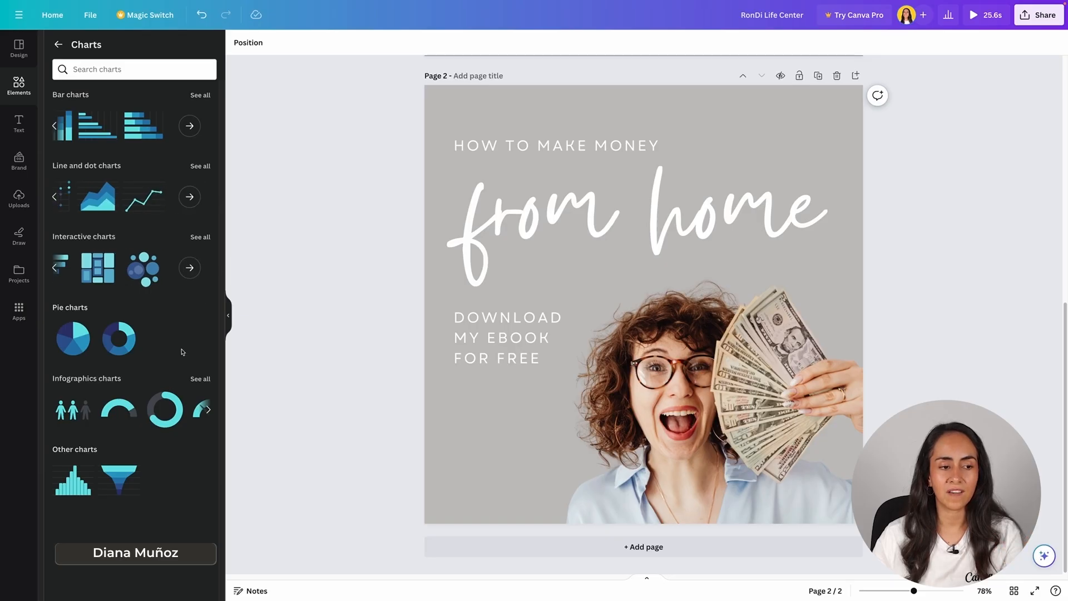
left_click(115, 341)
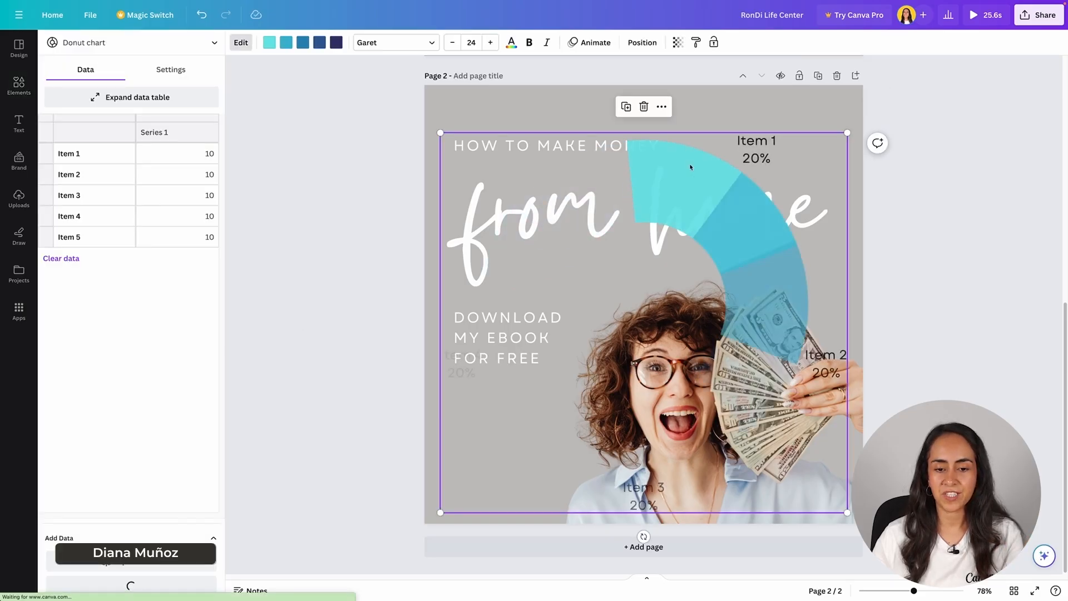
Step: Shrink the donut chart into the page's lower-left corner and delete the "Download my ebook for free" text above it
left_click_drag(847, 133, 601, 358)
left_click(539, 317)
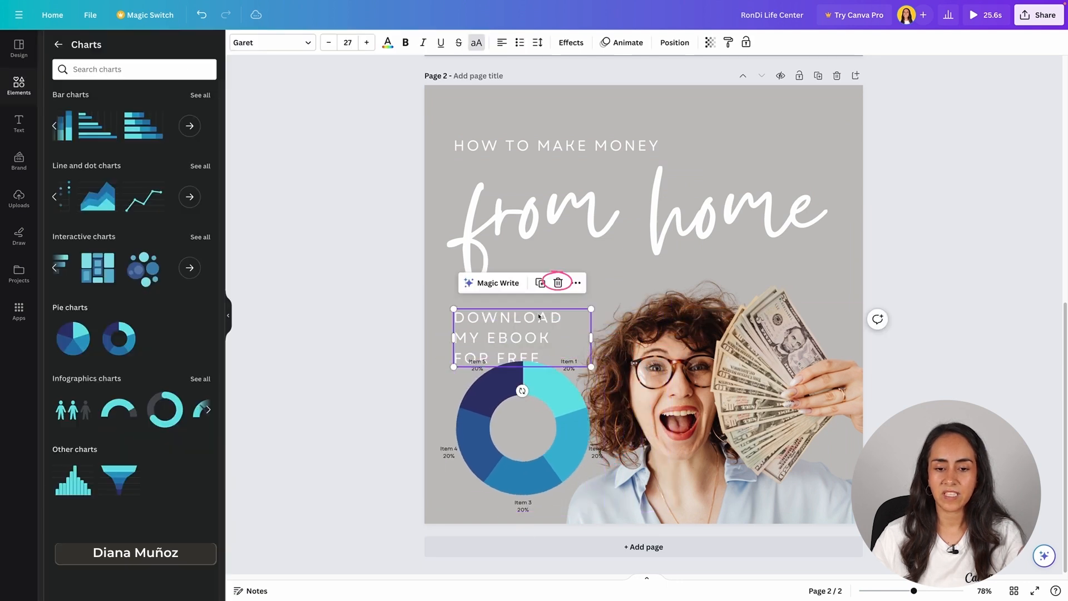
left_click(558, 283)
left_click(570, 400)
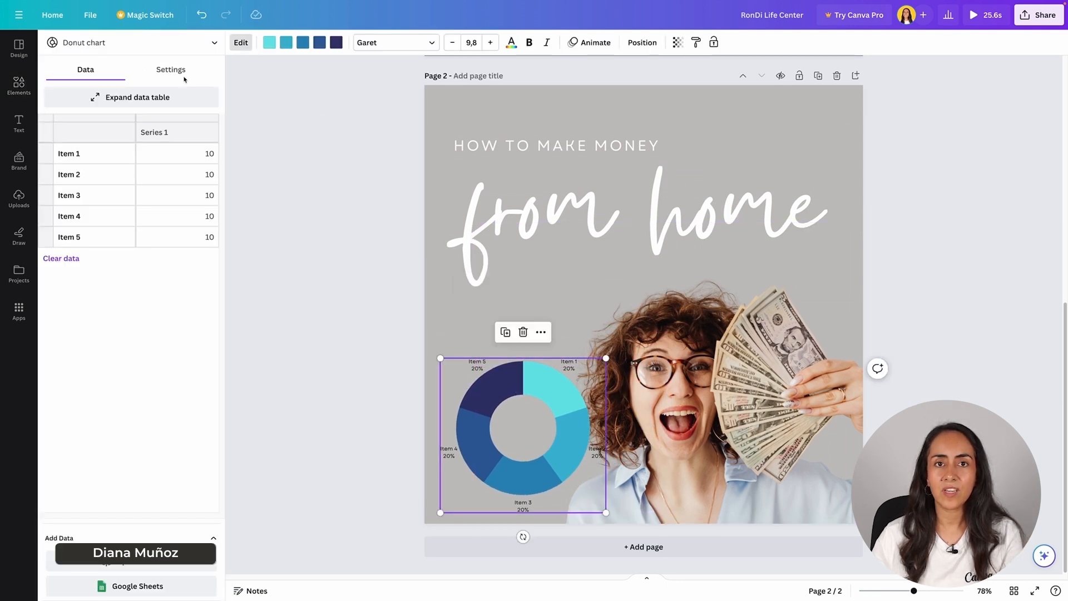
mouse_move(605, 359)
left_mouse_down()
mouse_move(627, 342)
mouse_move(604, 359)
left_mouse_up()
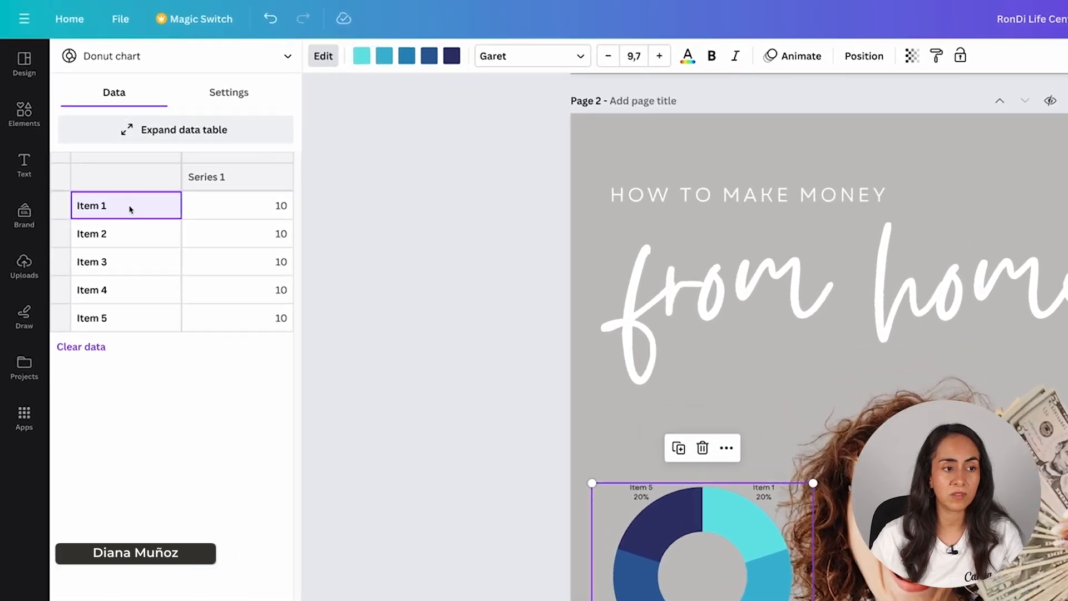
Step: Enter Income 90 and Side jobs 10 as the donut chart's first two rows and clear the three remaining items
type("Income")
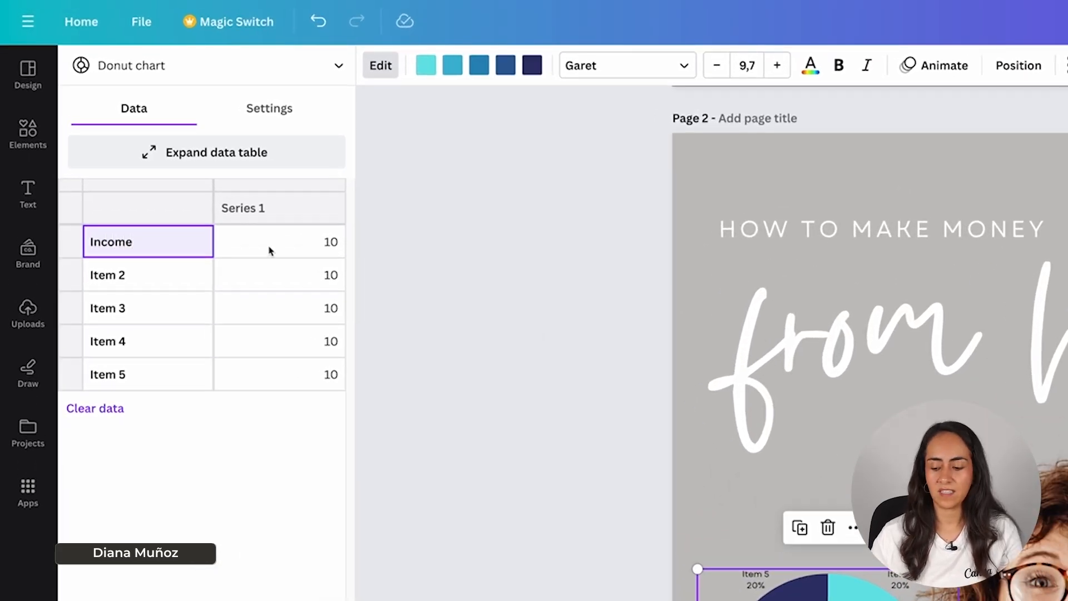
left_click(269, 250)
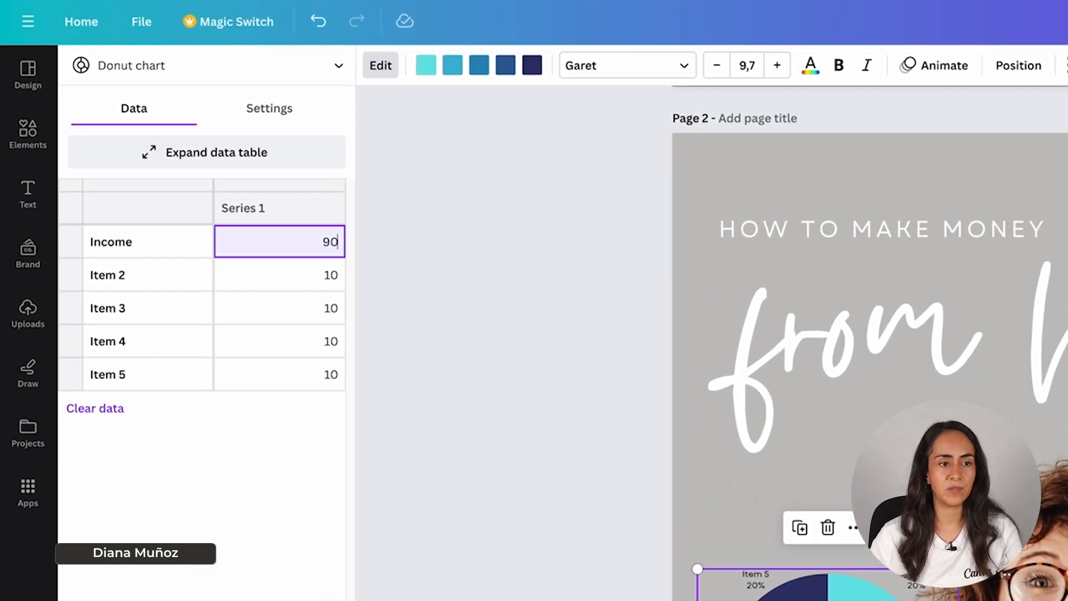
left_click(174, 276)
type("Side jobs")
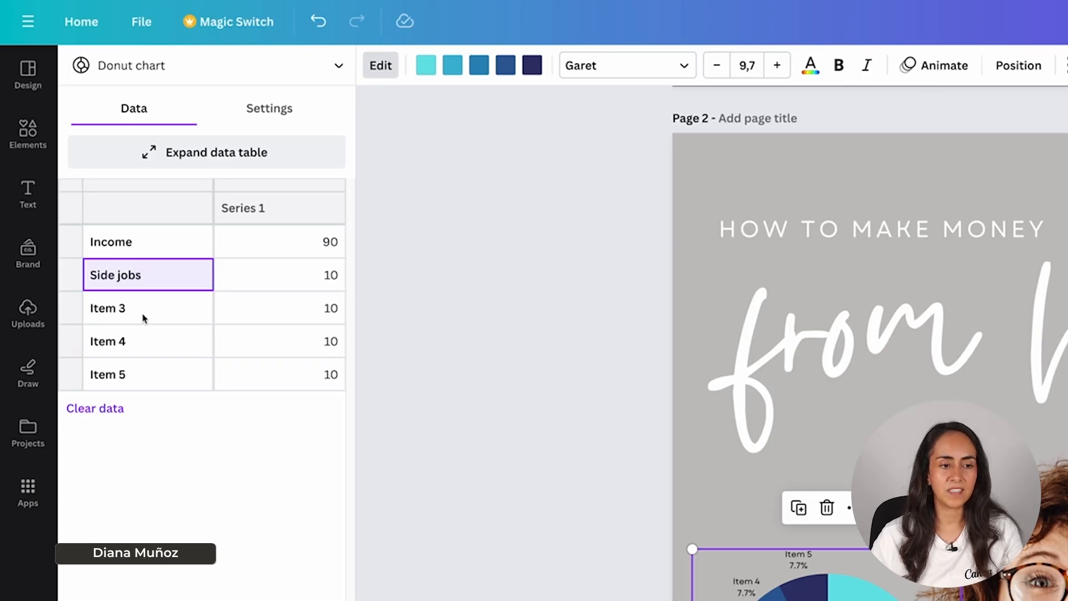
left_click_drag(144, 318, 298, 393)
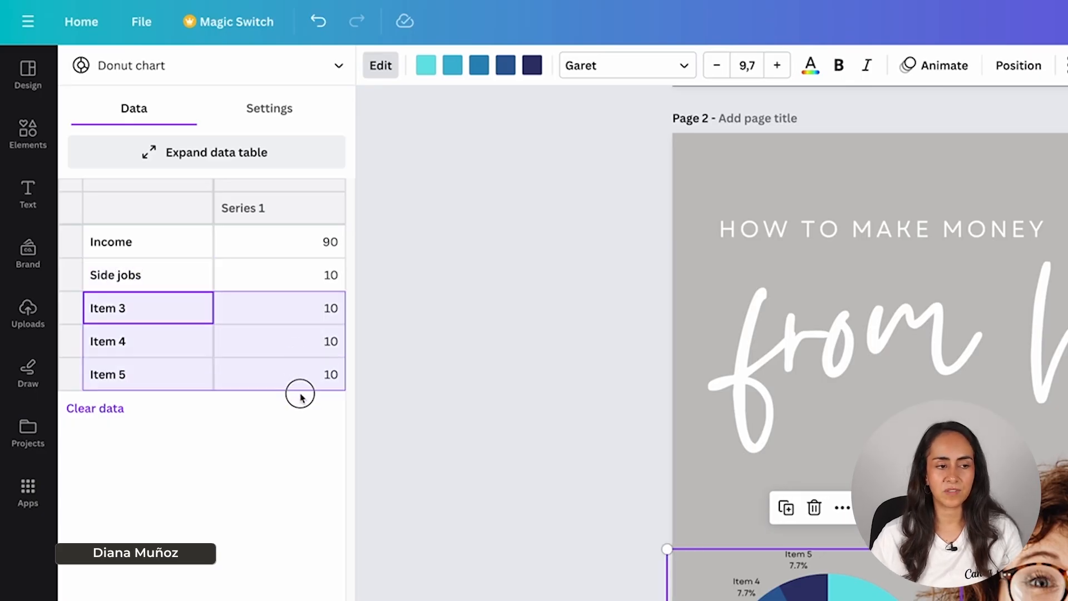
key("Delete")
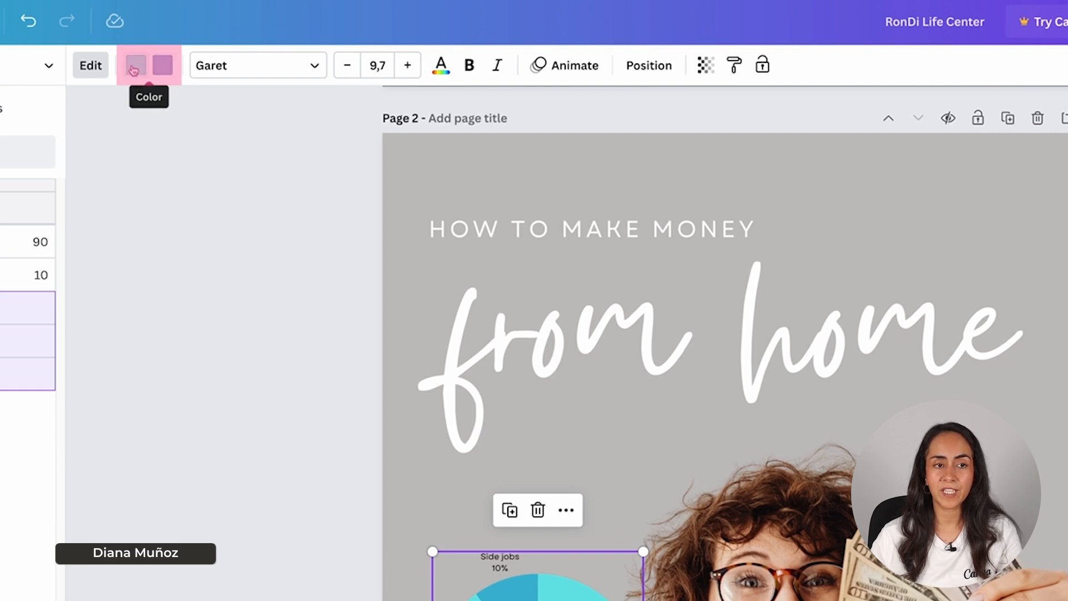
Step: Recolor the donut chart's Income slice white and its Side jobs slice dark gray #242424
left_click(171, 69)
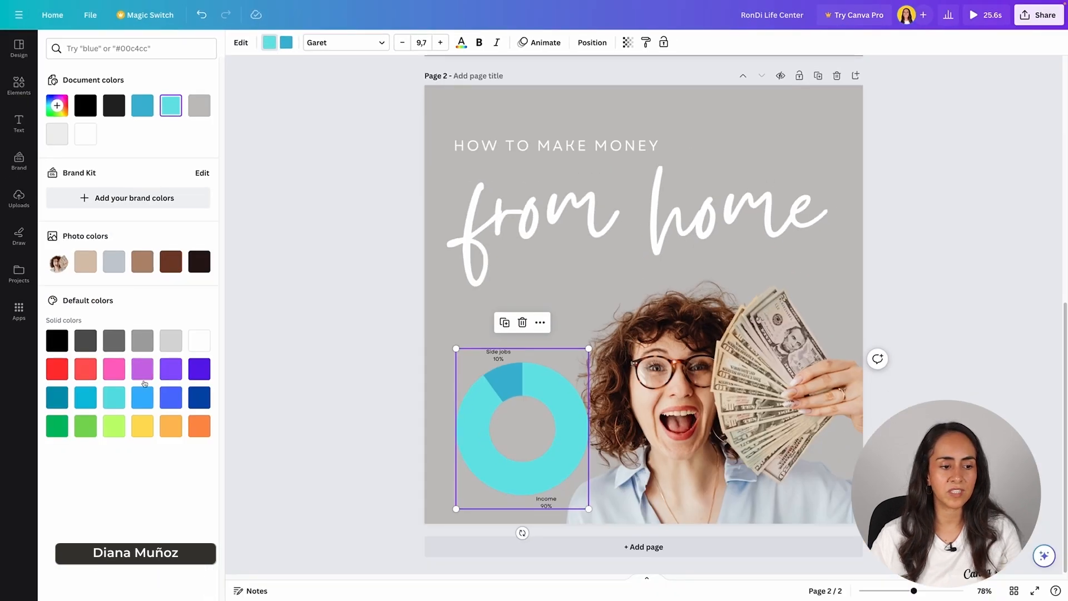
left_click(198, 340)
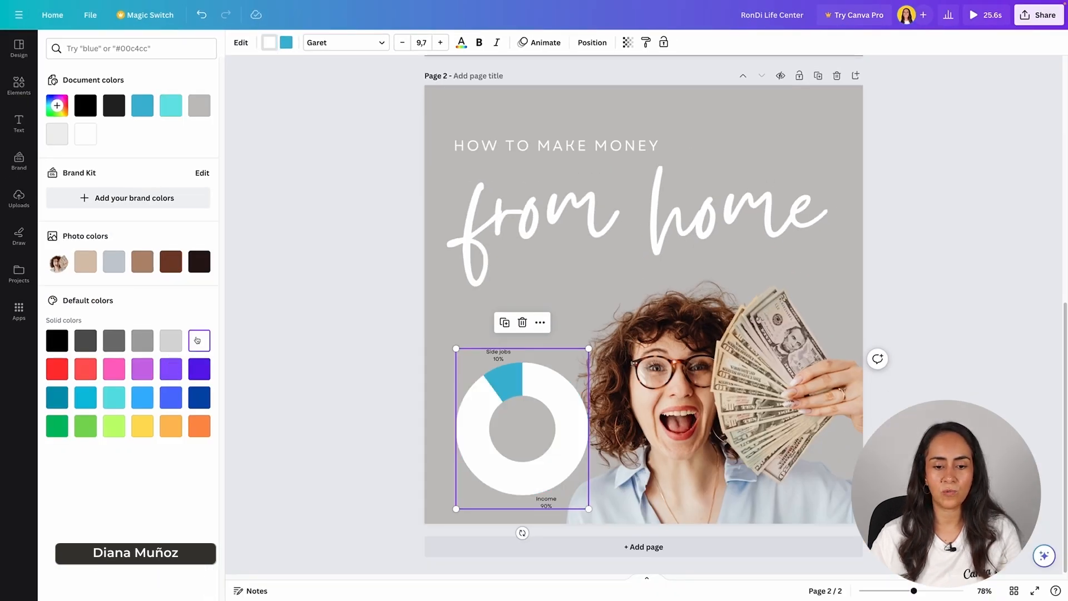
left_click(286, 42)
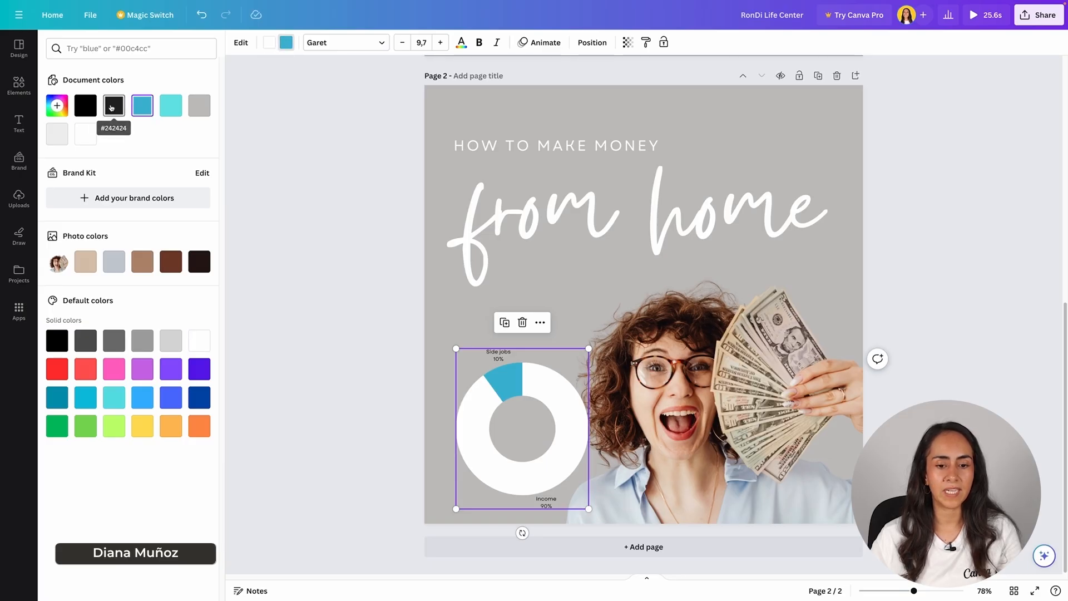
left_click(114, 106)
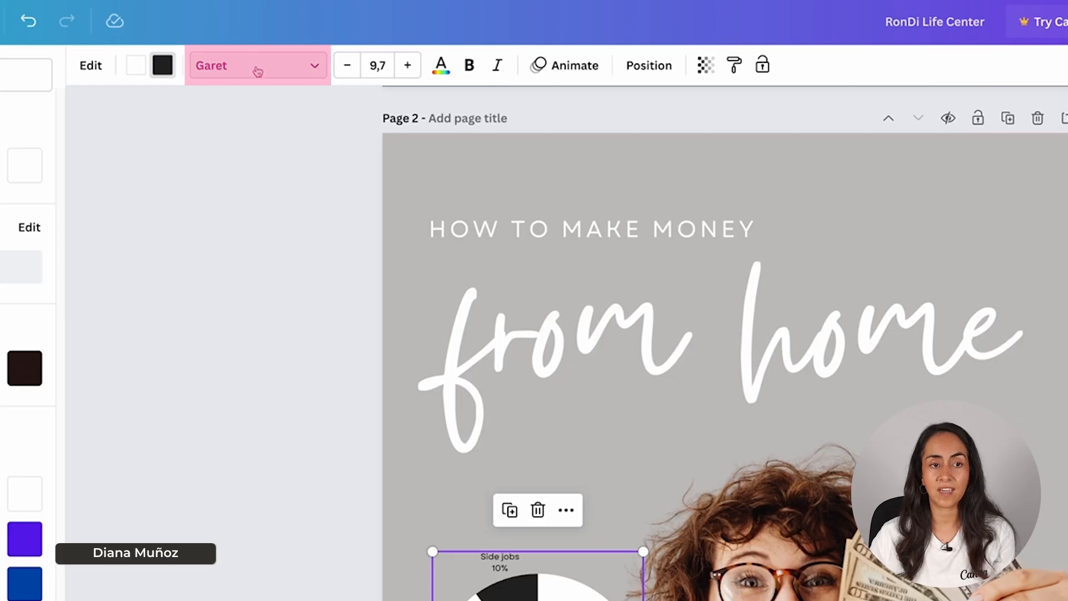
Step: Set the donut chart's labels to the Poppins Bold font and color them white
left_click(223, 70)
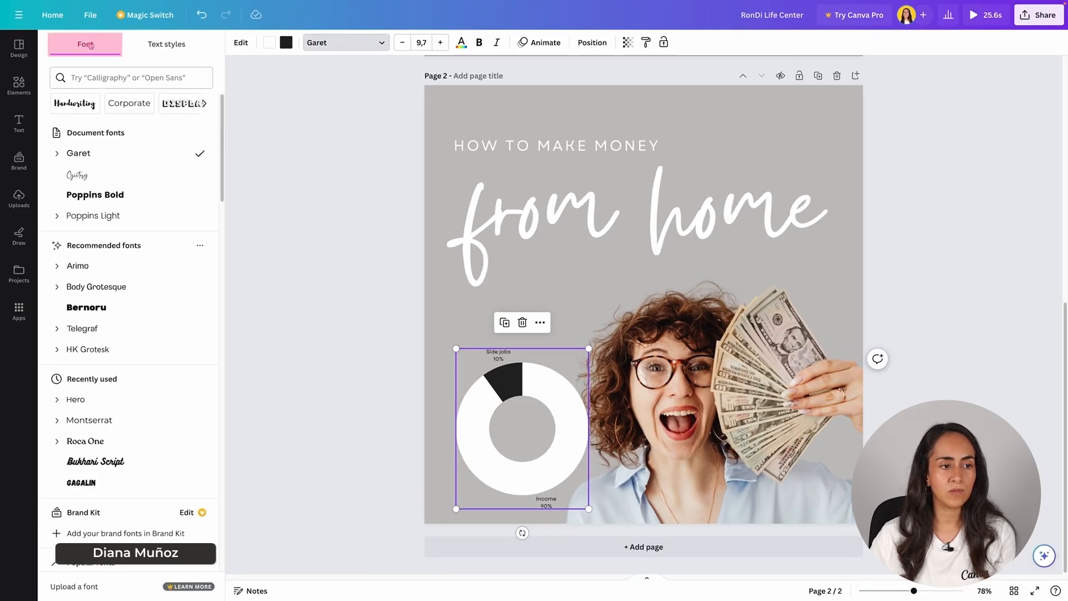
left_click(178, 198)
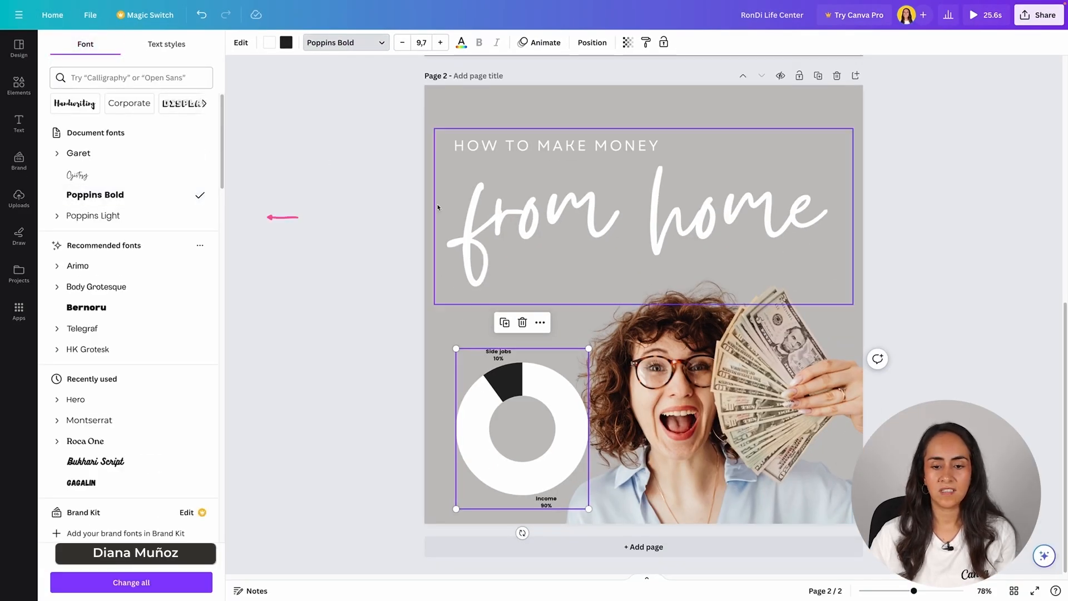
left_click(461, 43)
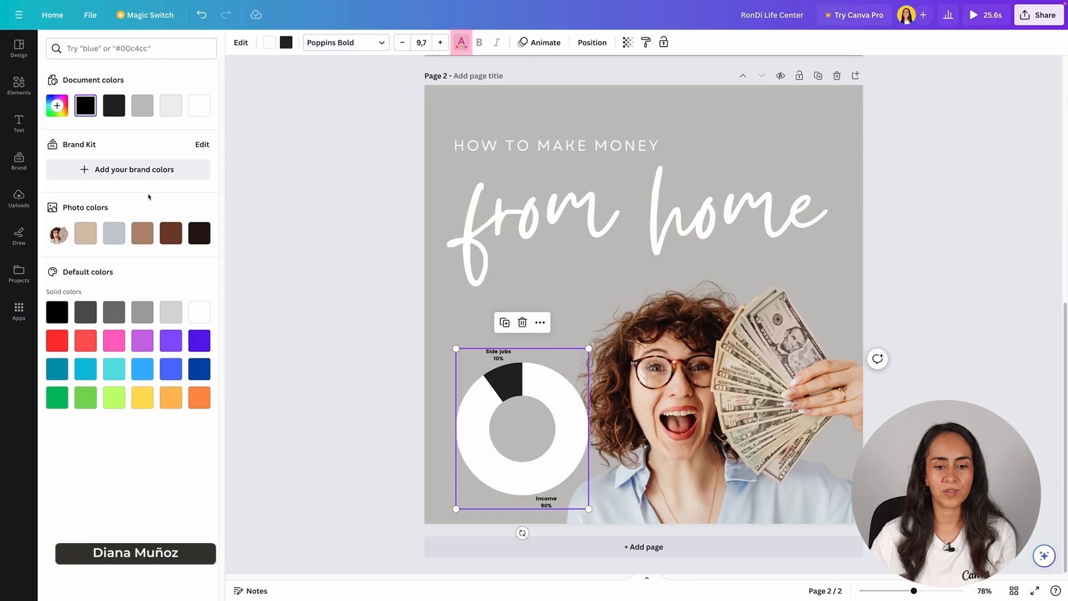
left_click(205, 108)
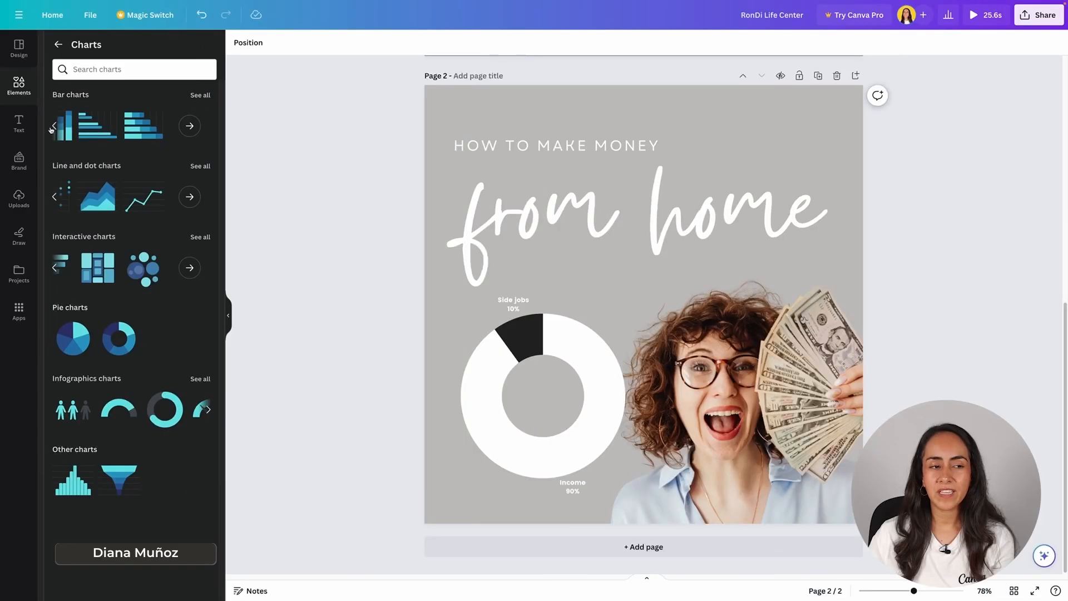
Step: Browse the chart categories and add the people pictogram from the infographic charts to page 2
left_click(52, 127)
left_click(54, 197)
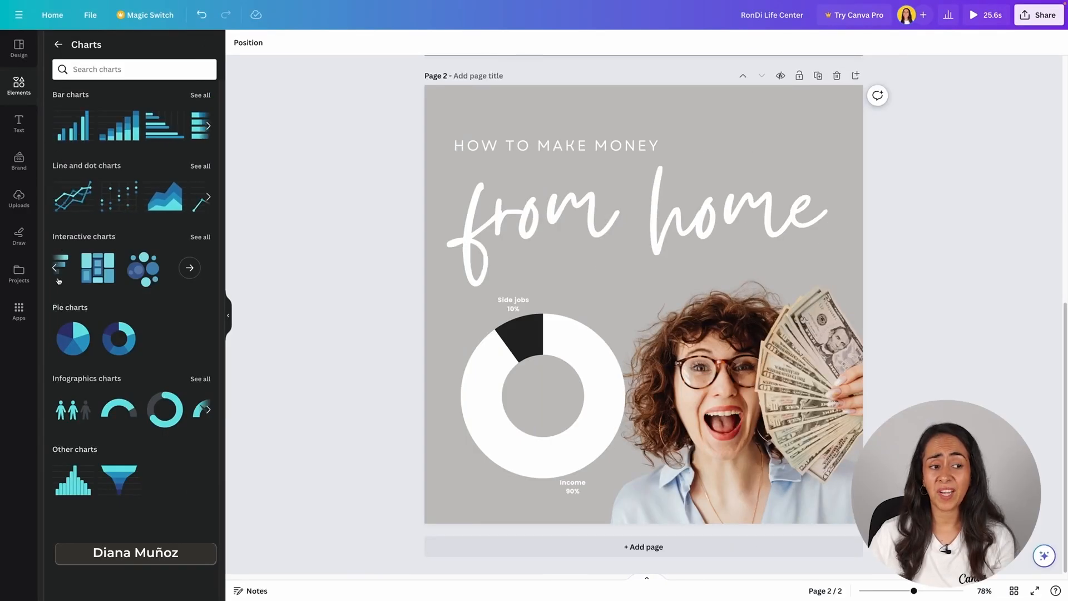
left_click(54, 267)
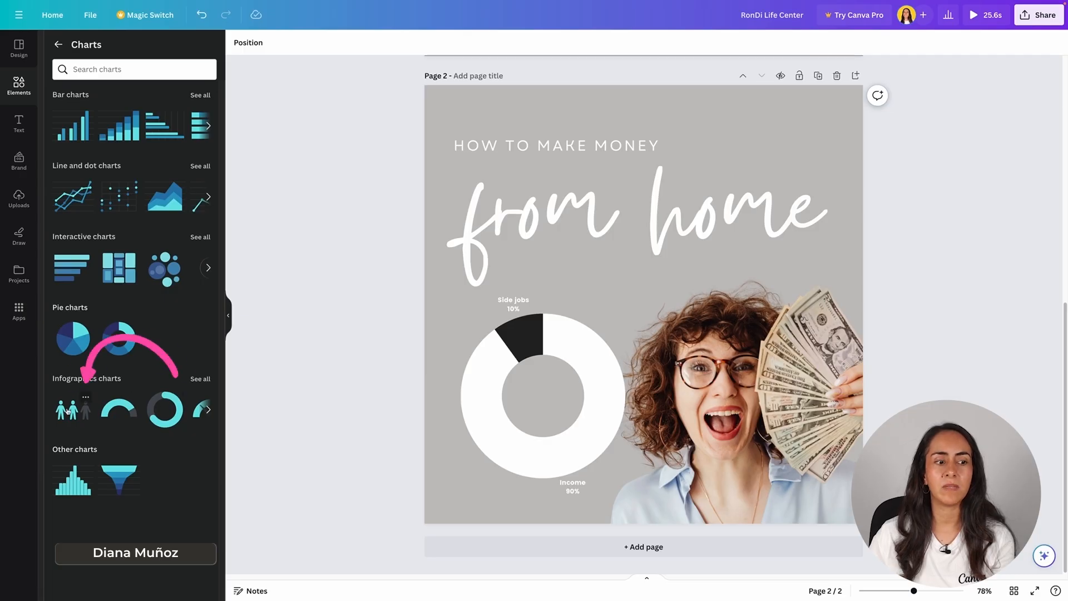
left_click(72, 411)
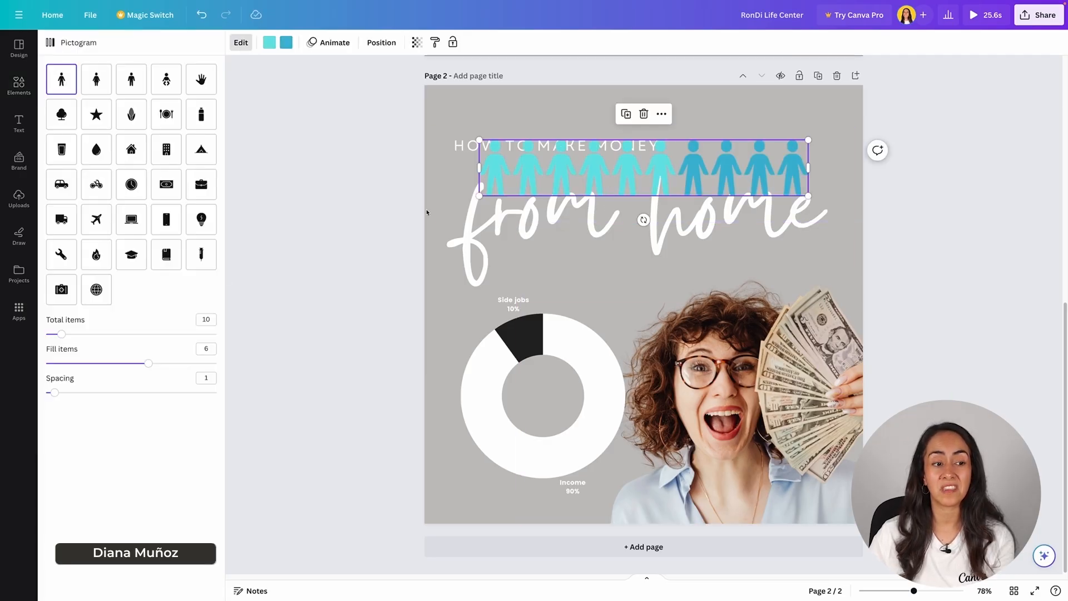
Step: Restyle the pictogram with the hand icon, 7 filled items in beige from the photo colors and the rest in white
mouse_move(146, 363)
left_mouse_down()
mouse_move(90, 365)
mouse_move(166, 363)
left_mouse_up()
left_click(201, 79)
left_click(270, 43)
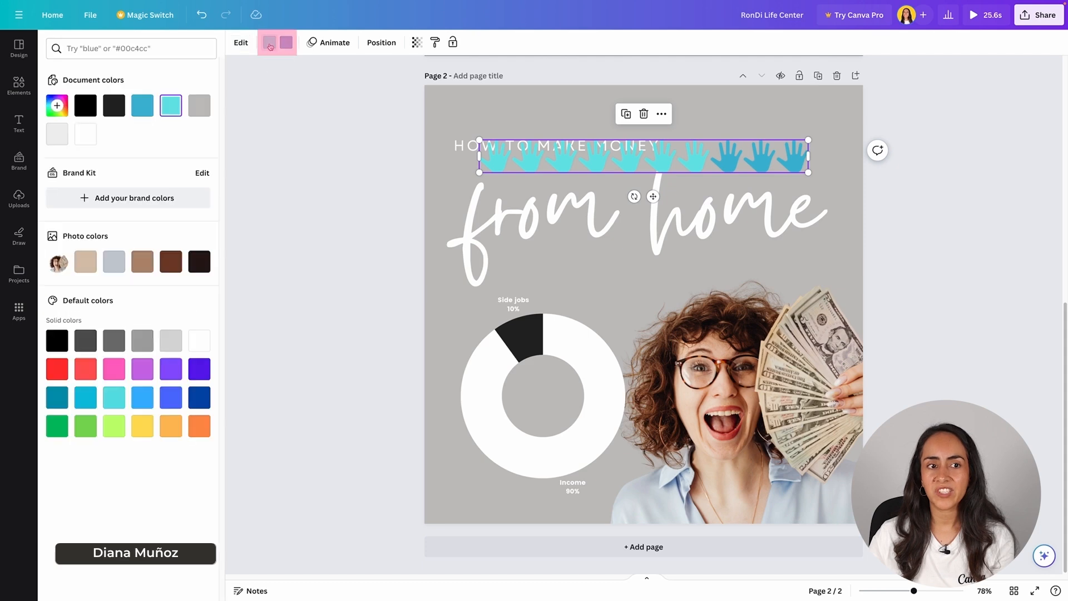
left_click(93, 267)
left_click(286, 42)
left_click(85, 134)
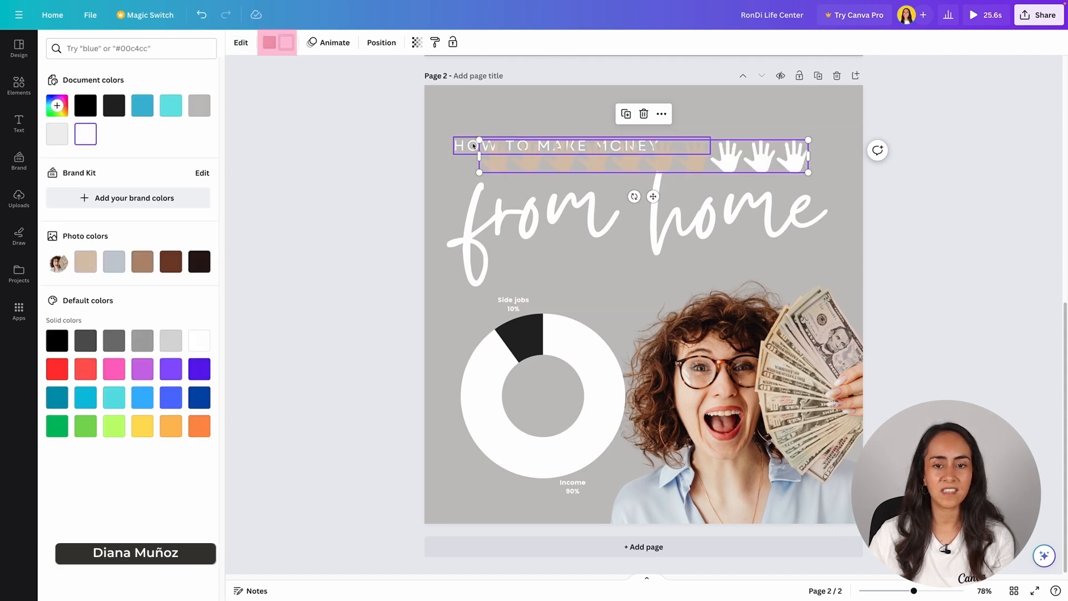
left_click_drag(479, 140, 640, 111)
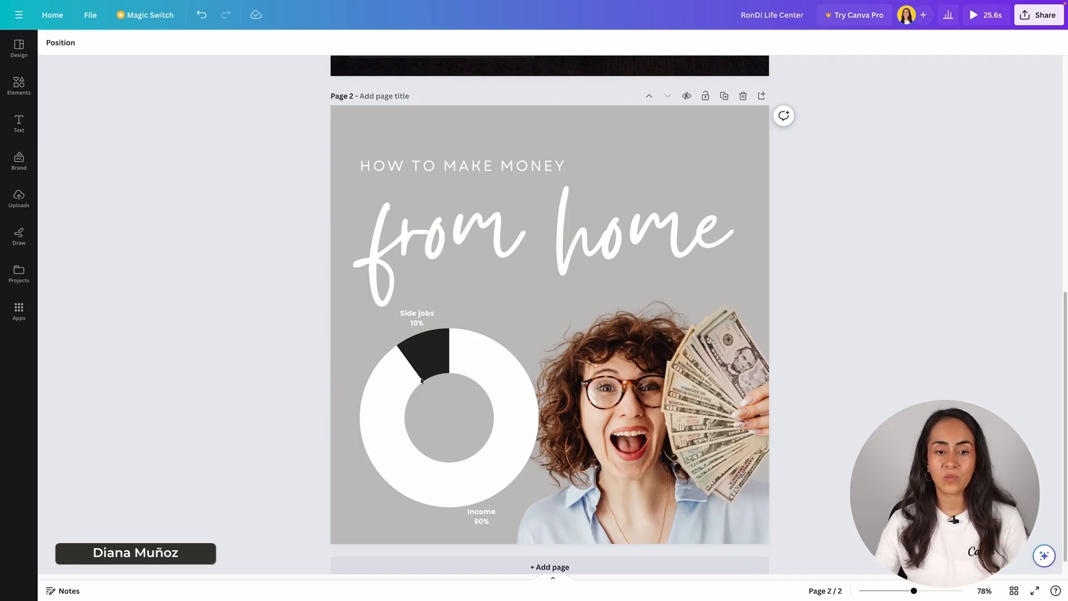
Step: Rename the donut chart's Income row to Salary and set Salary to 10 and Side jobs to 90
double_click(421, 351)
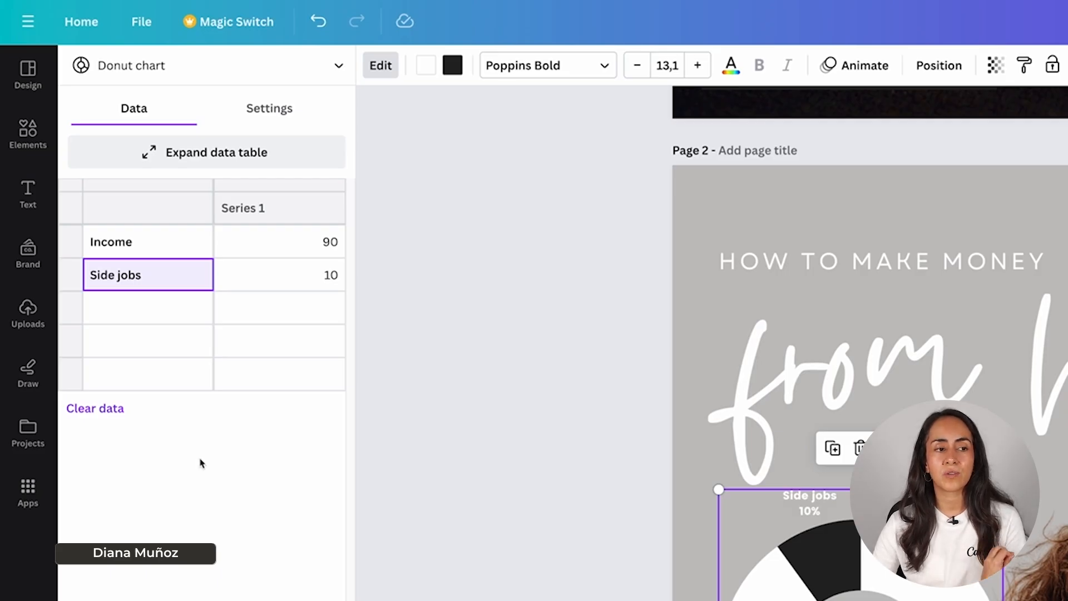
left_click(181, 240)
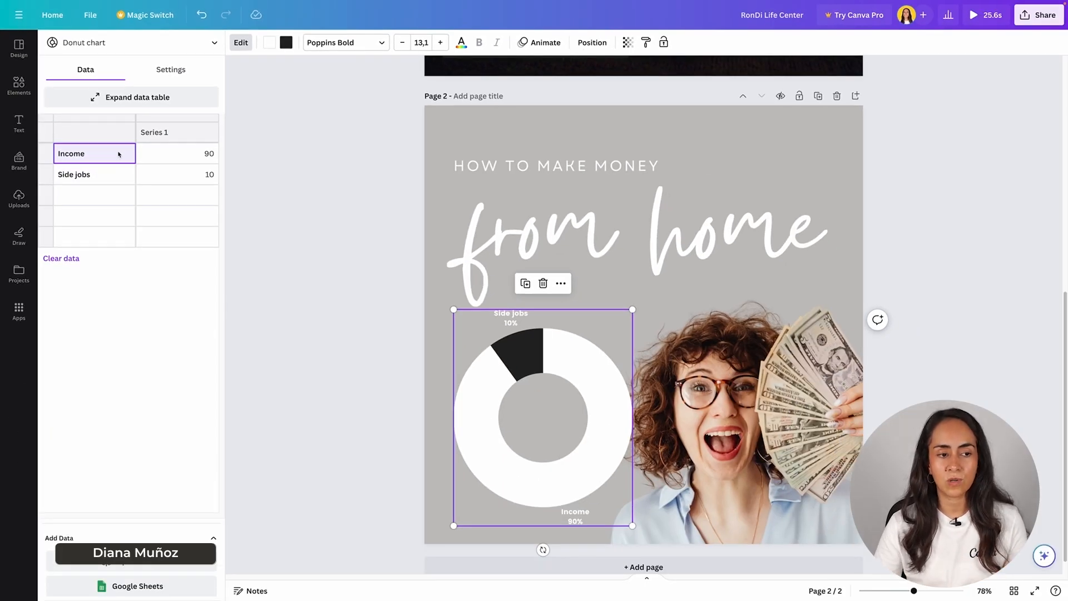
type("Salary")
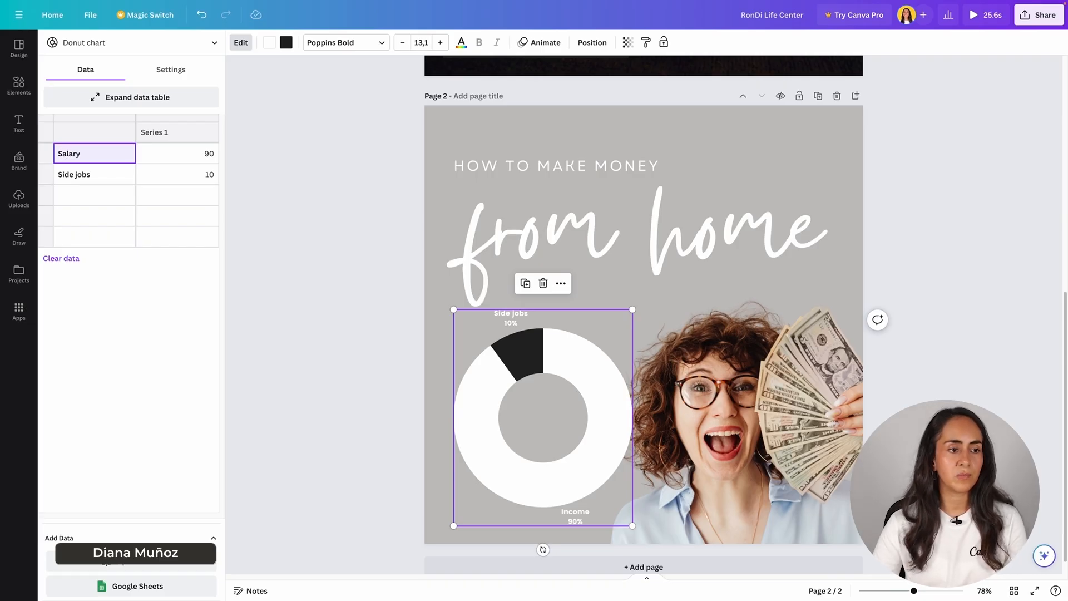
left_click(210, 156)
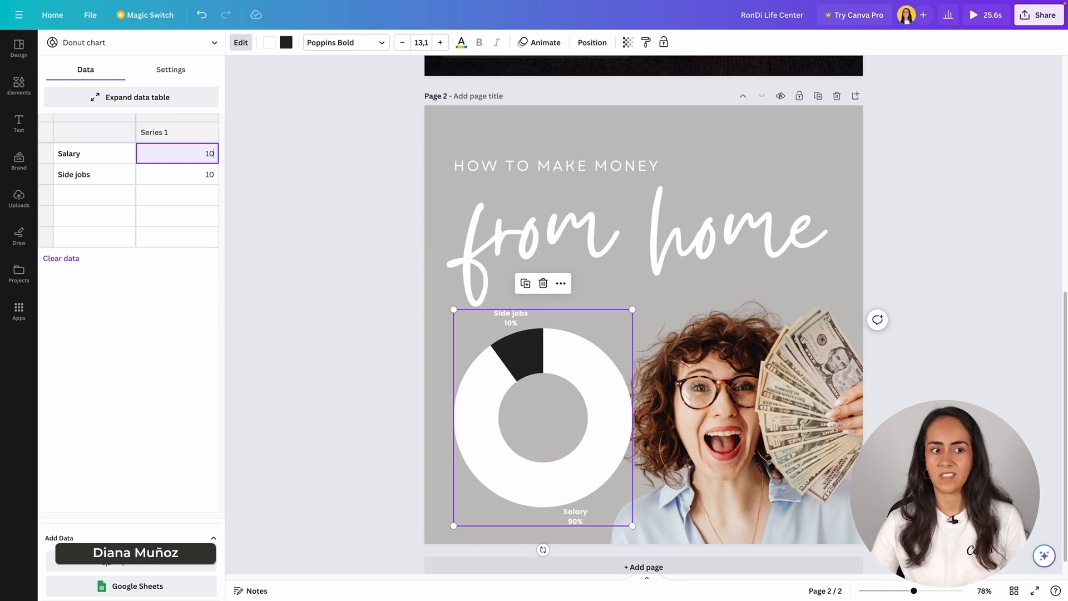
left_click(215, 181)
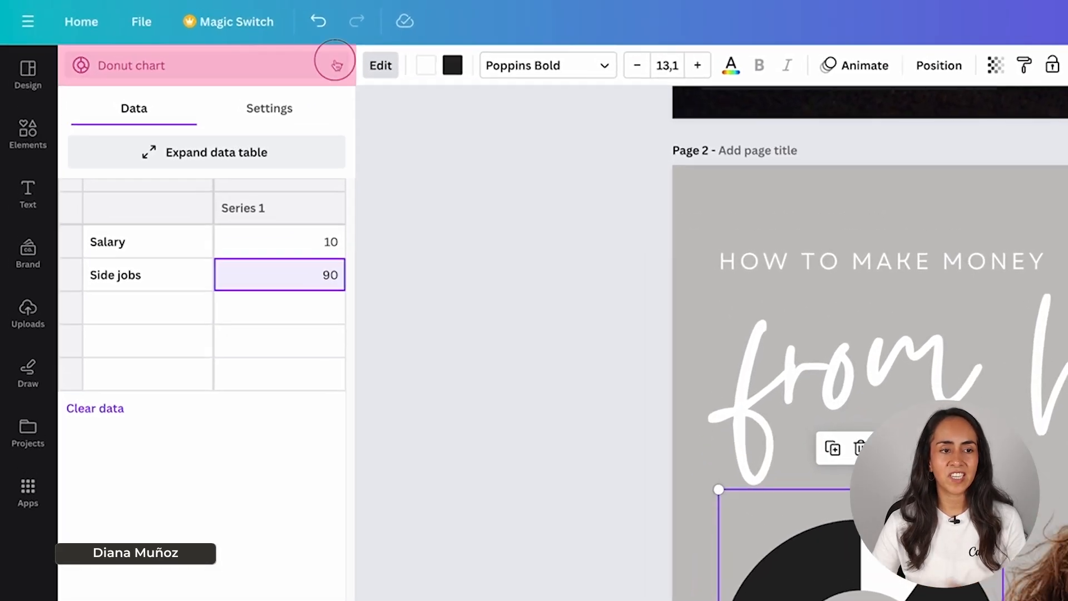
Step: Convert the donut chart to a bar chart and turn off its grid lines, keeping its labels shown
left_click(337, 66)
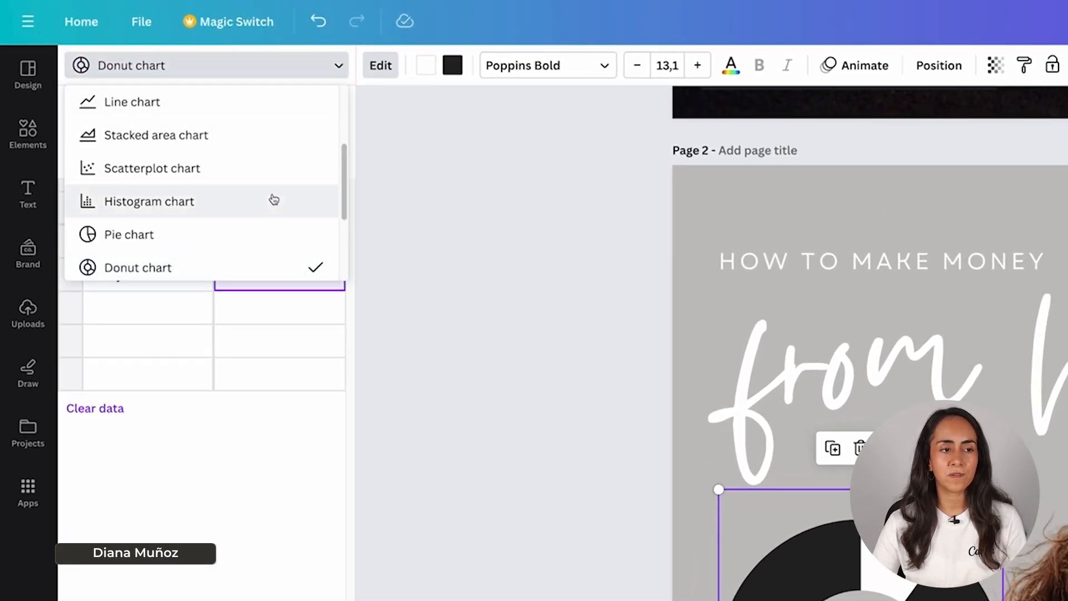
scroll(275, 211, "up", 3)
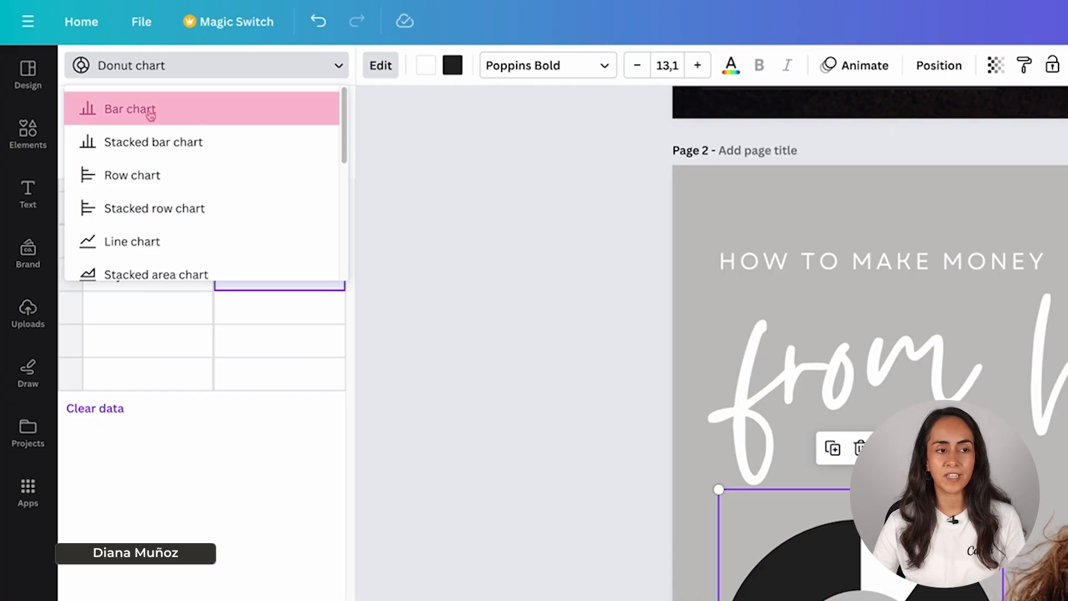
left_click(195, 119)
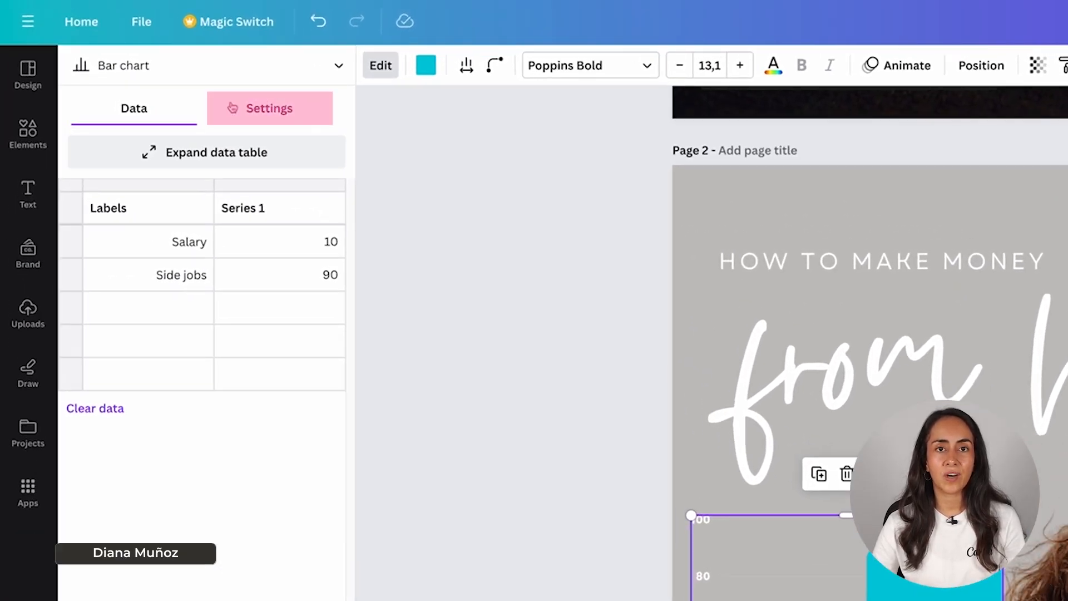
left_click(263, 106)
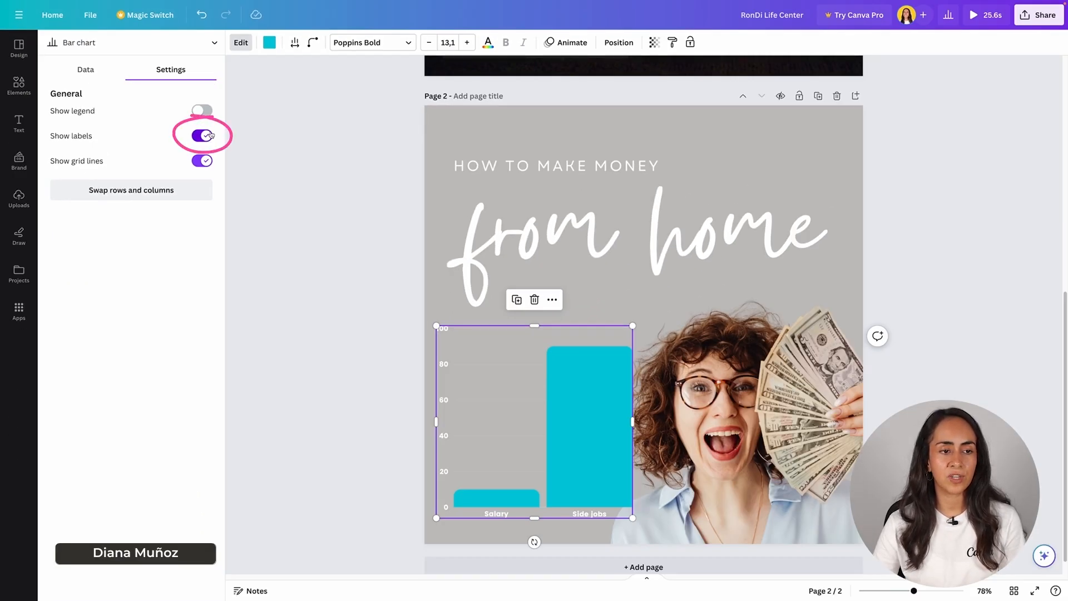
left_click(205, 135)
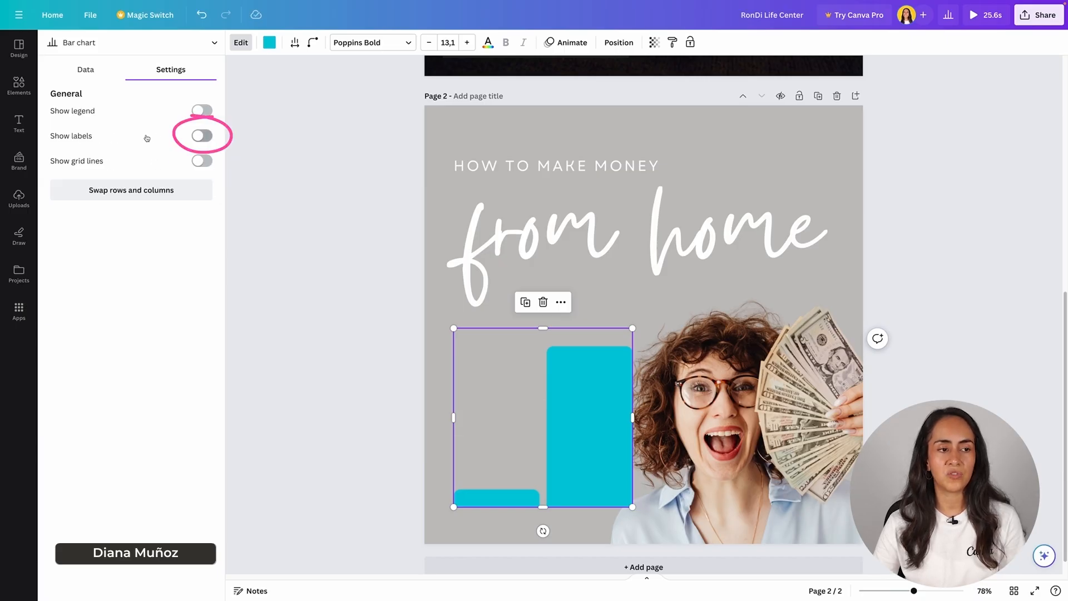
left_click(204, 138)
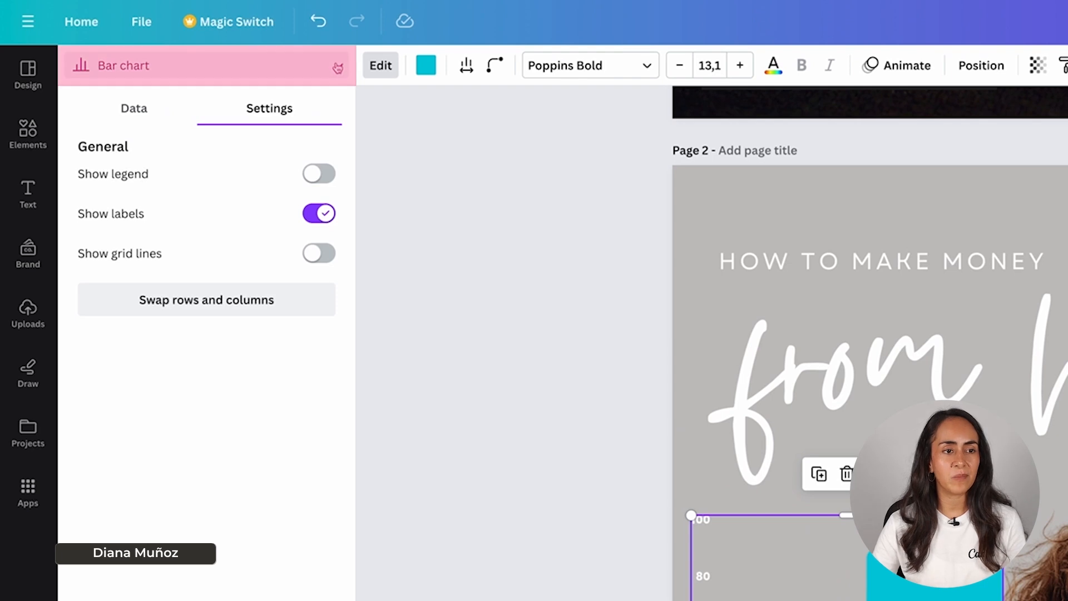
Step: Change the bar chart back to a donut chart
left_click(337, 66)
scroll(297, 128, "down", 3)
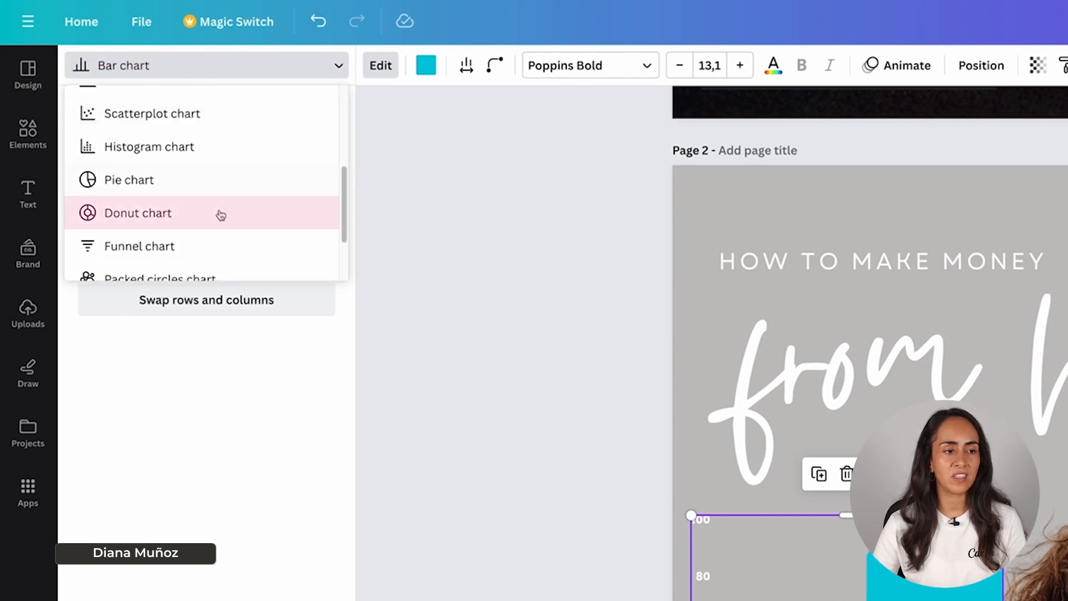
left_click(162, 218)
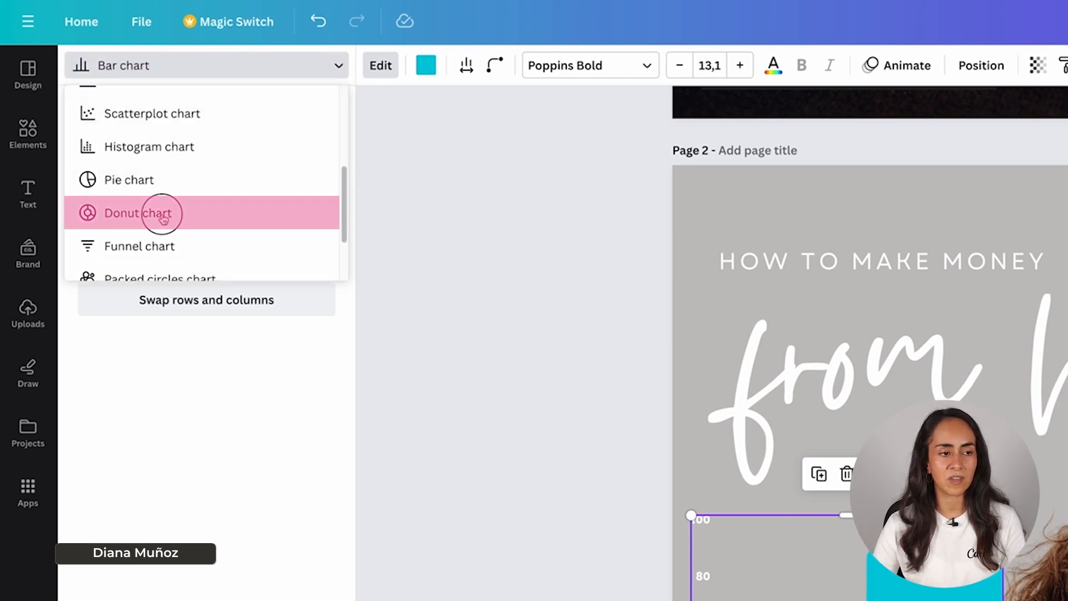
Step: Recolor the donut chart's Salary slice dark gray #242424 and its Side jobs slice white
left_click(426, 66)
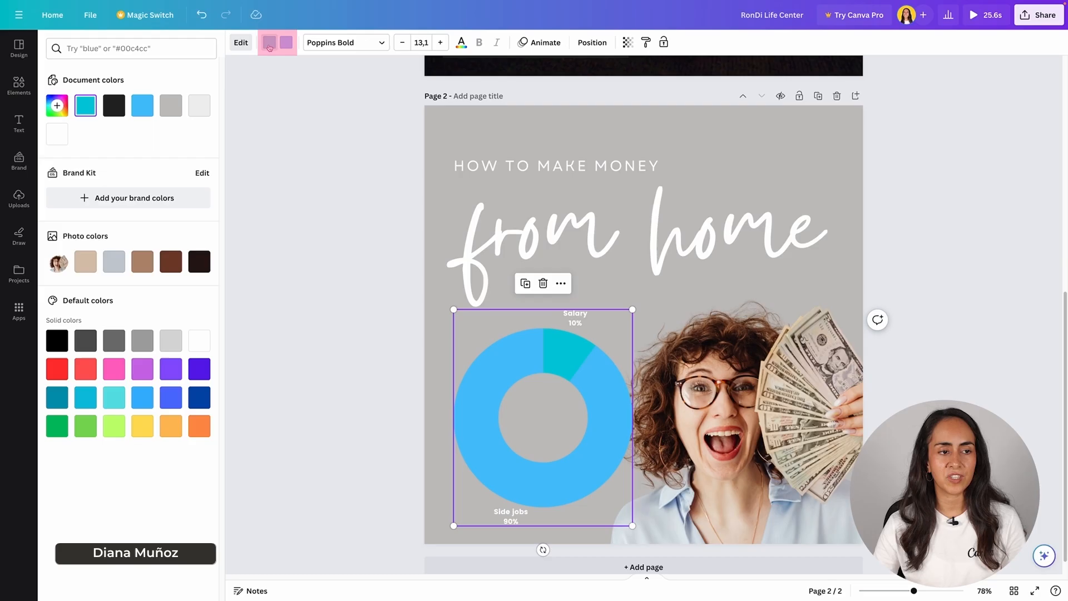
left_click(114, 113)
left_click(286, 42)
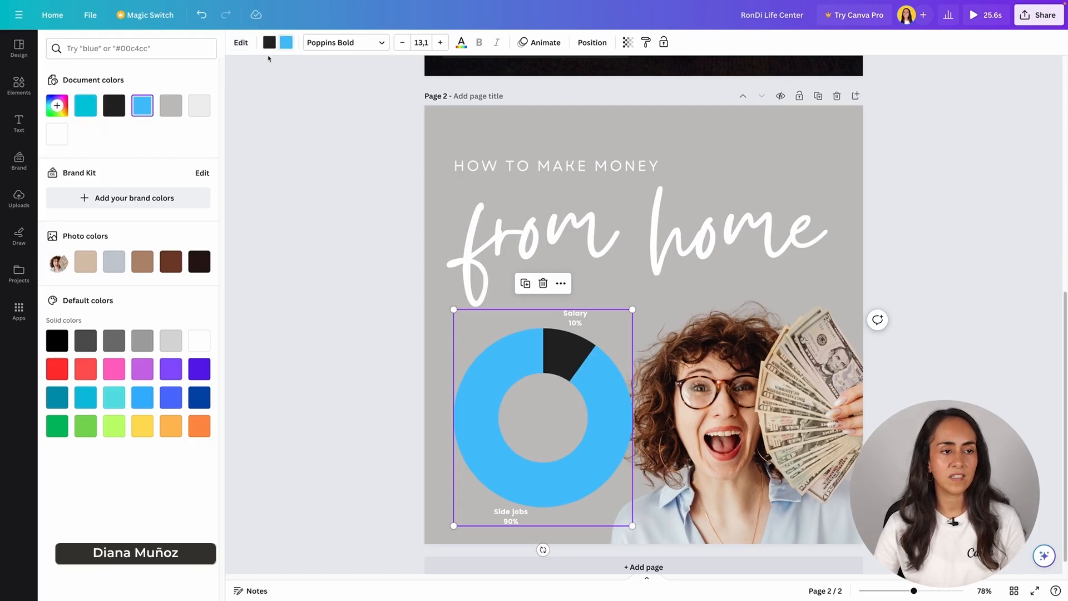
left_click(57, 134)
left_click(942, 300)
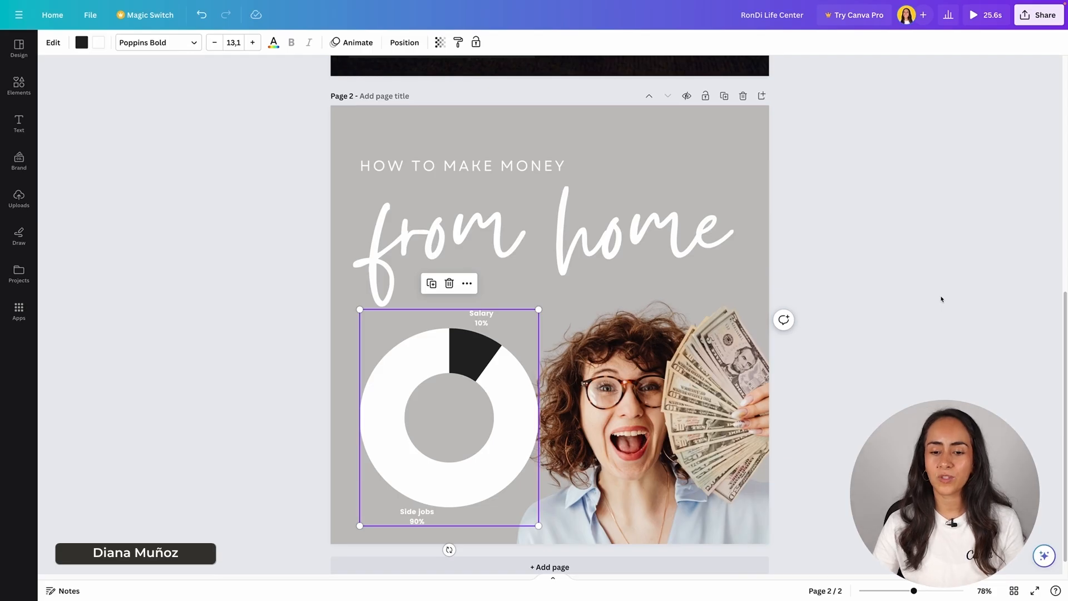
Step: Bring the cut-out photo of the woman to the front and shift it toward the donut chart so they overlap
left_click(941, 298)
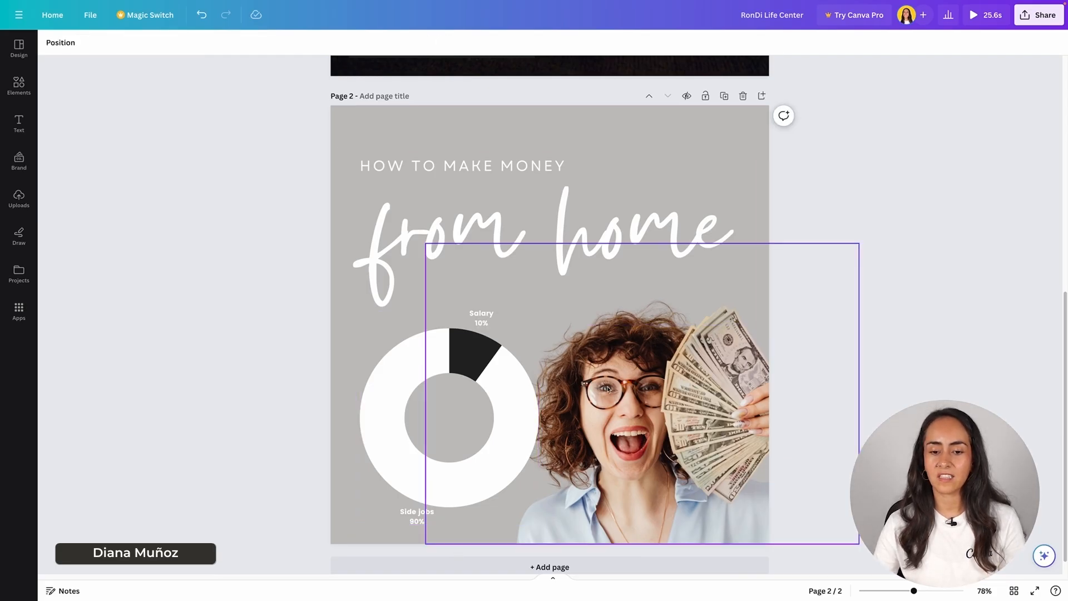
mouse_move(601, 385)
left_mouse_down()
mouse_move(720, 369)
mouse_move(715, 331)
mouse_move(638, 311)
mouse_move(560, 352)
mouse_move(575, 382)
mouse_move(589, 382)
left_mouse_up()
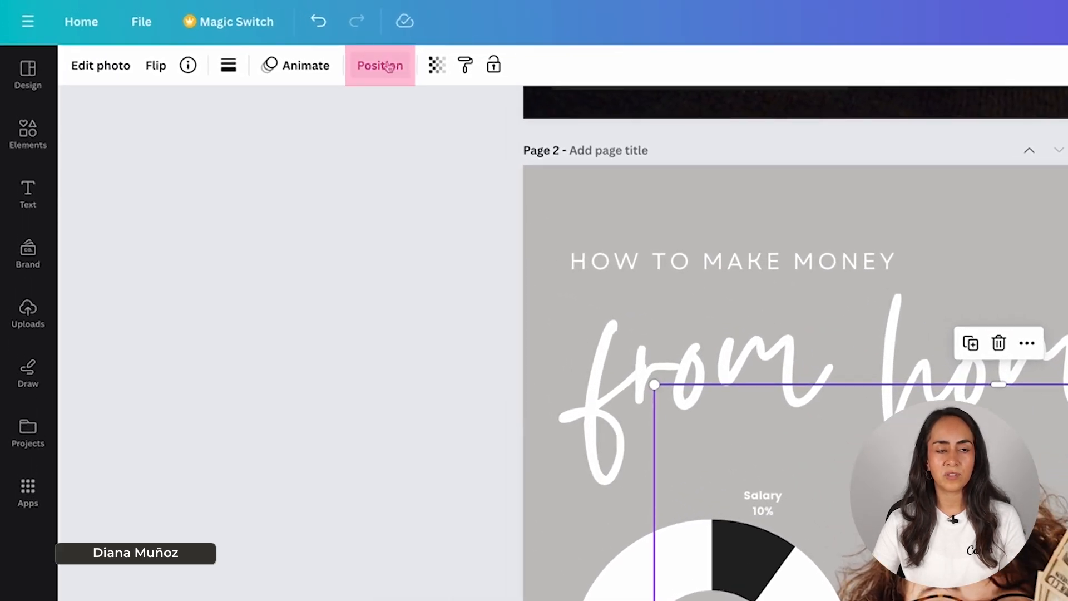
left_click(384, 66)
left_click(124, 143)
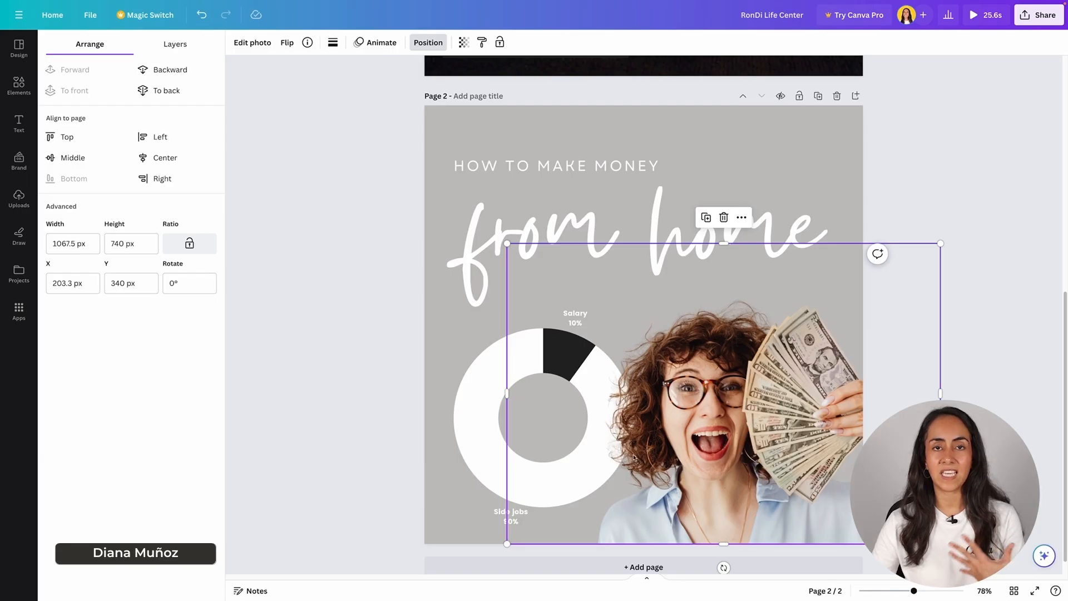
left_click(480, 392)
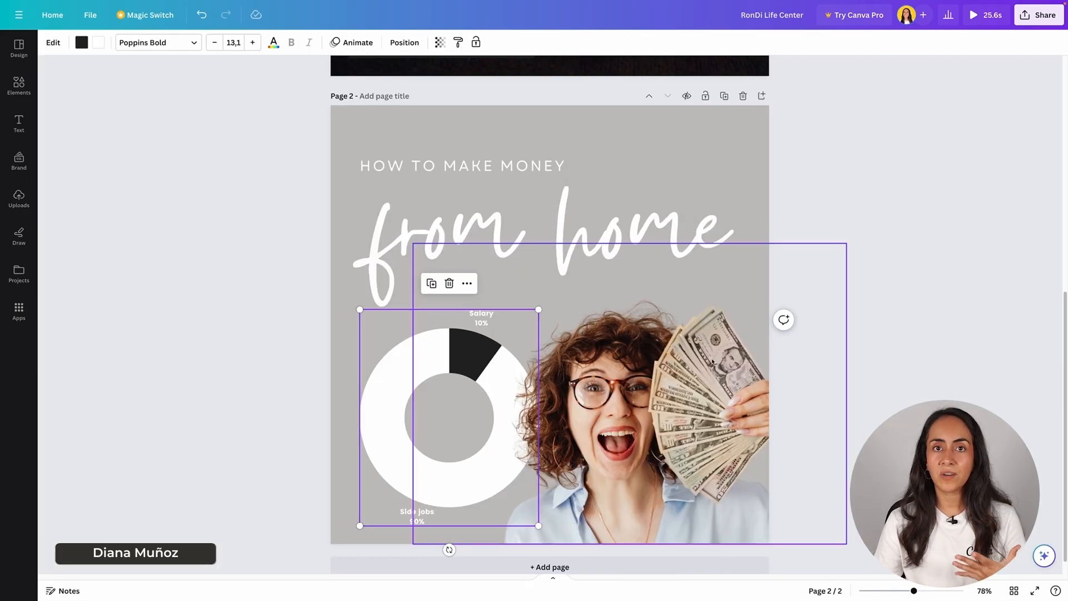
left_click(850, 349)
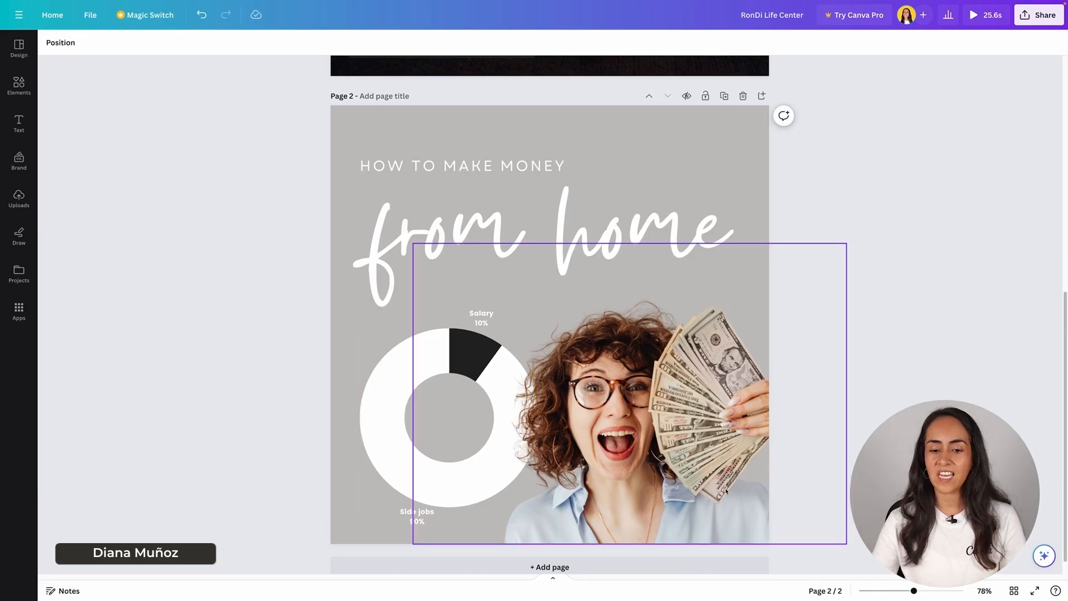
left_click_drag(727, 491, 708, 490)
left_click(878, 321)
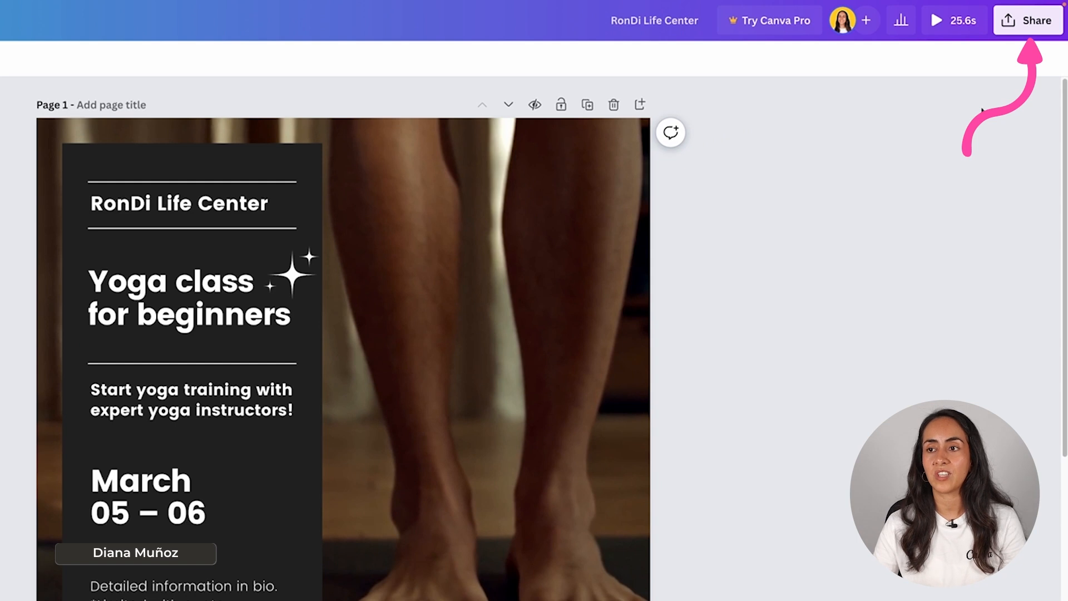
Step: Look up a collaborator by name in the design's sharing settings
left_click(1047, 25)
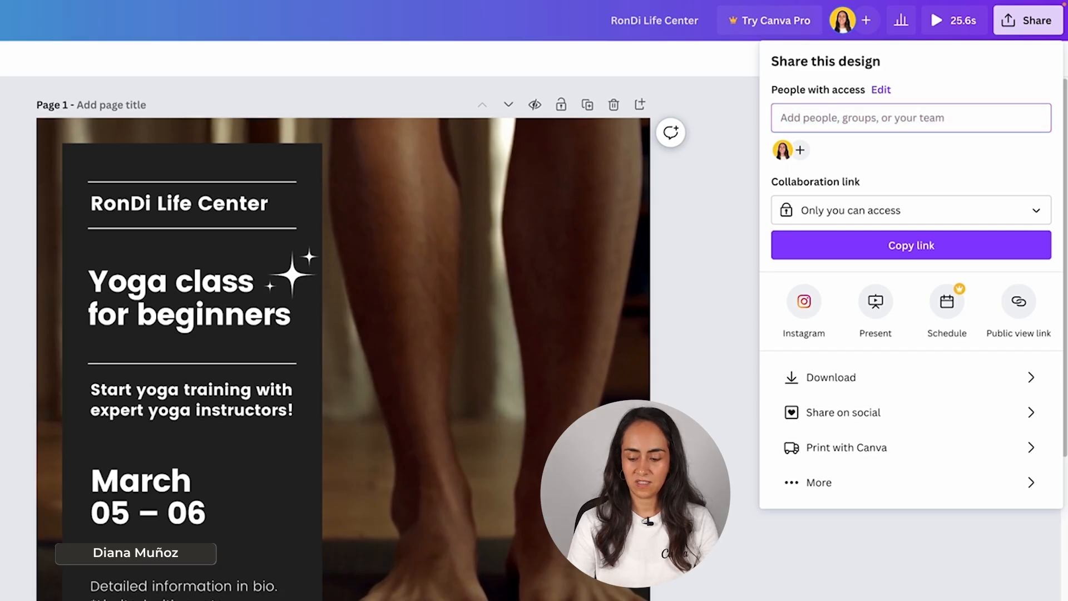
left_click(971, 113)
type("ronny")
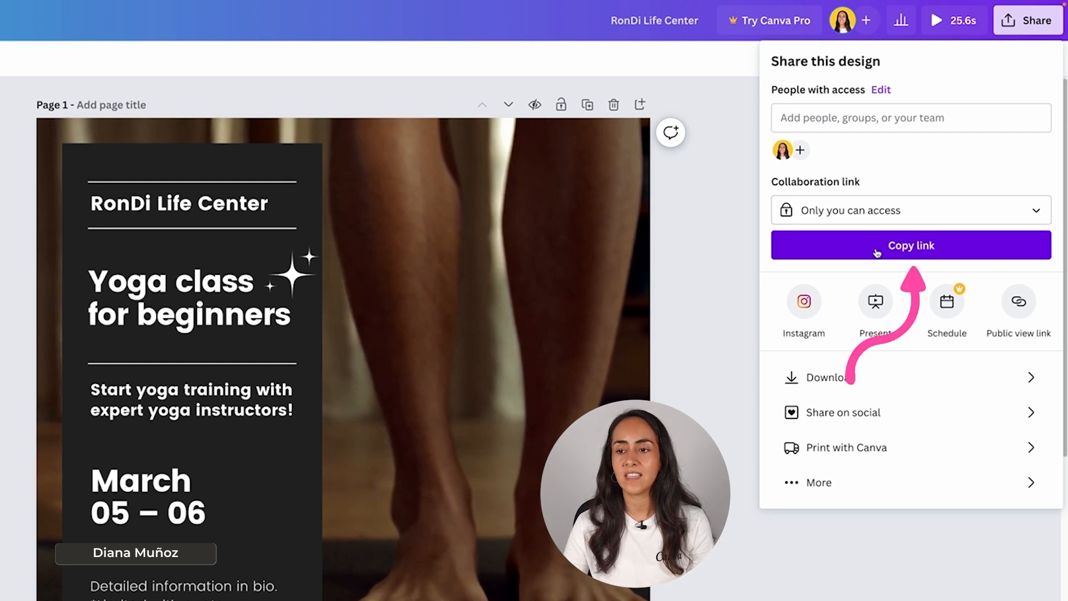
Step: Set the design's collaboration link to Anyone with the link, with the Can edit permission
left_click(1035, 212)
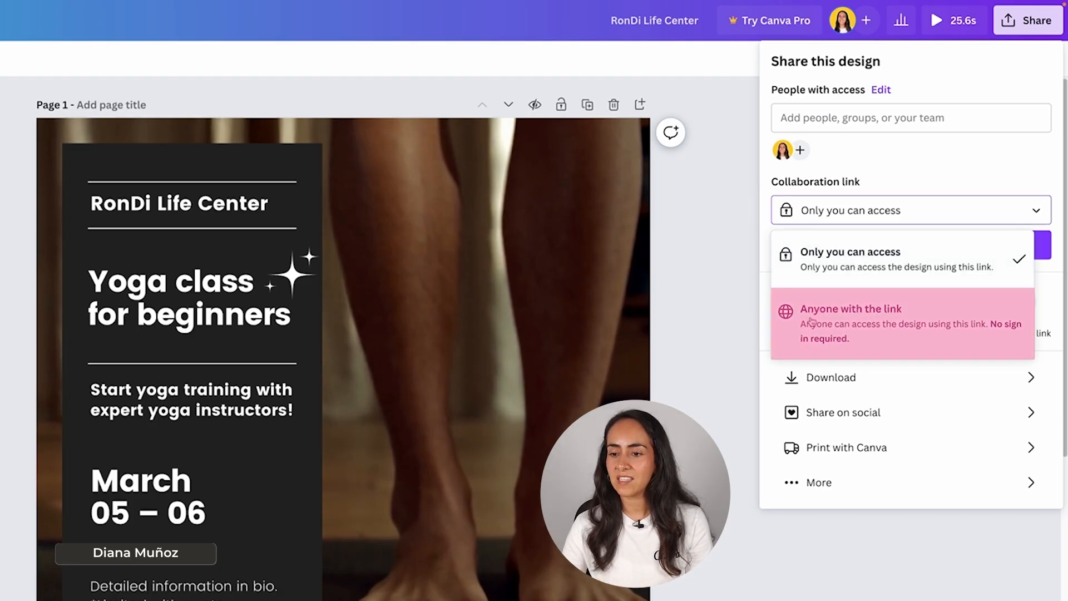
left_click(981, 322)
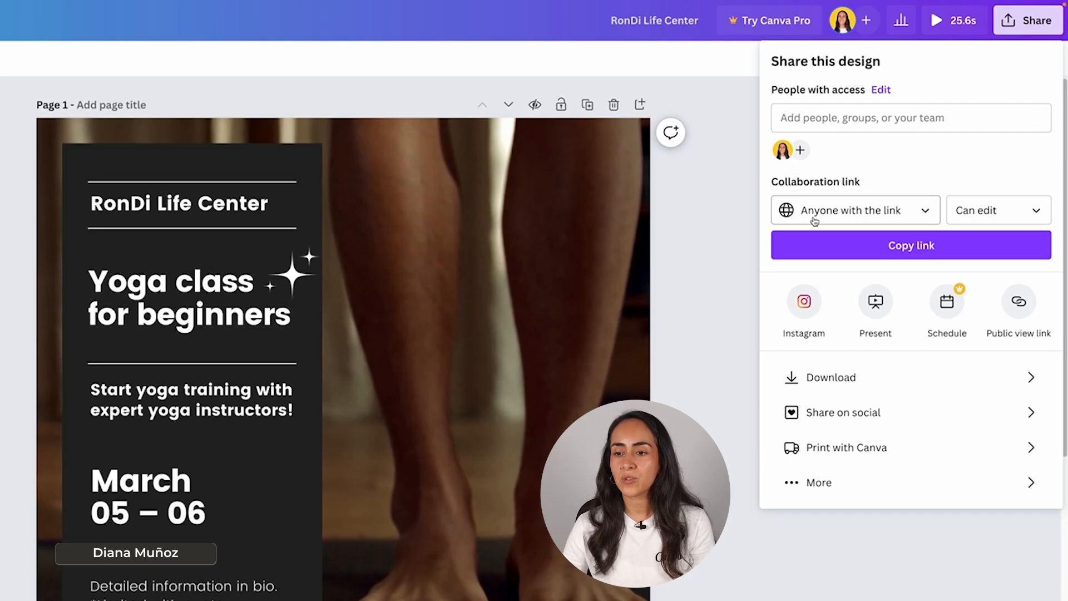
left_click(1038, 207)
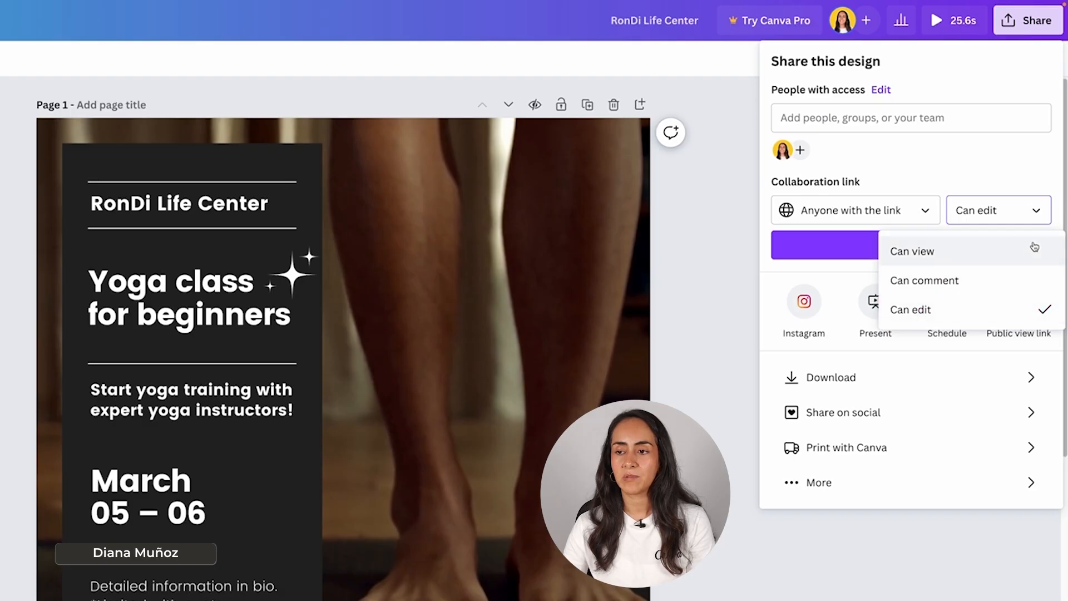
left_click(1034, 205)
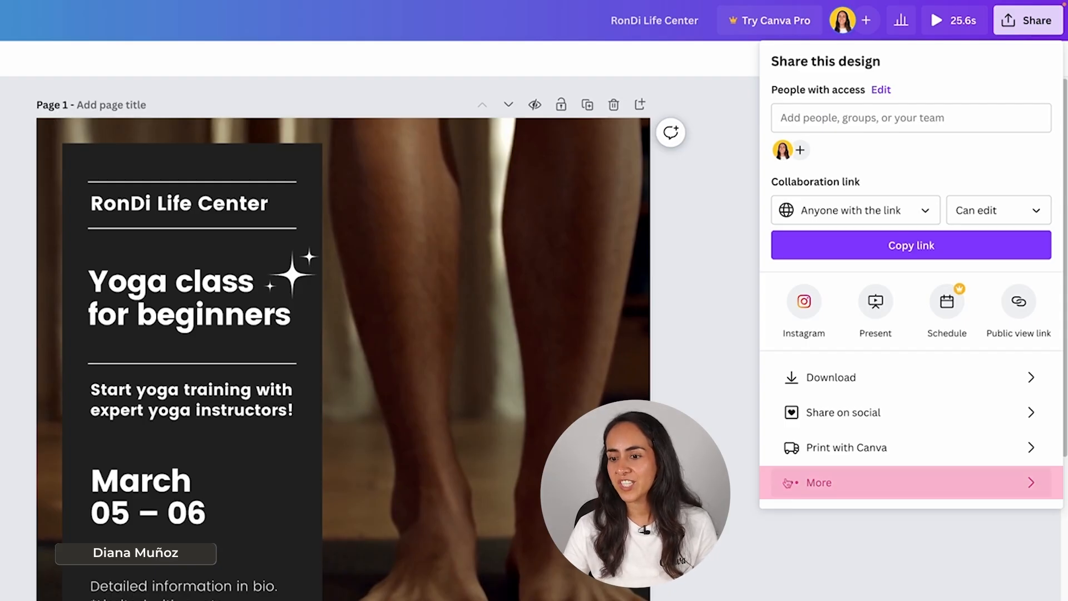
Step: Review the full list of sharing and publishing options, and return to the main sharing settings
left_click(808, 497)
left_click_drag(1061, 94, 1050, 68)
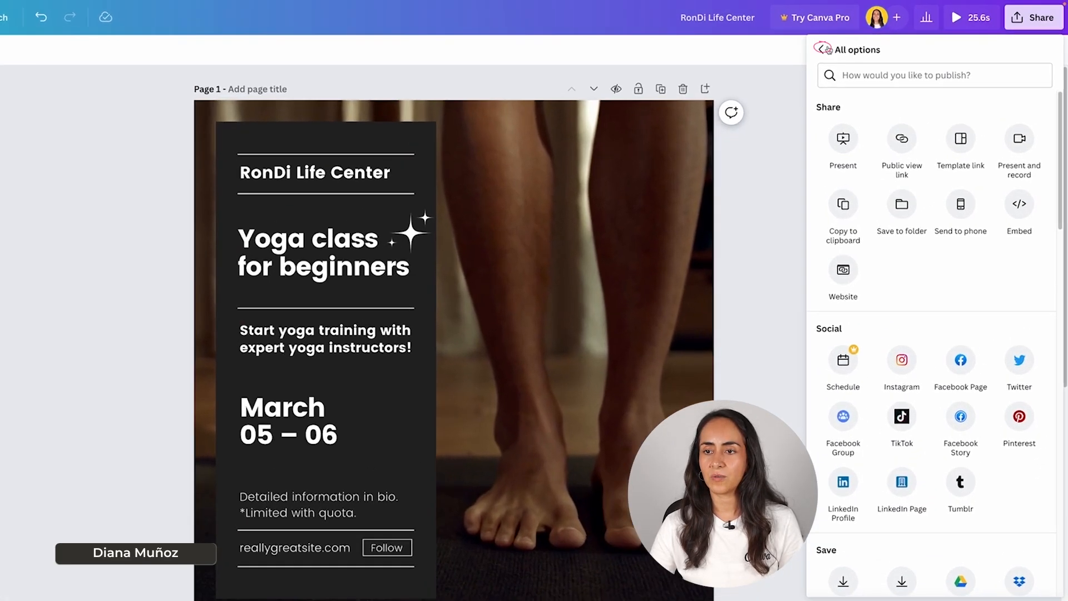
left_click(860, 42)
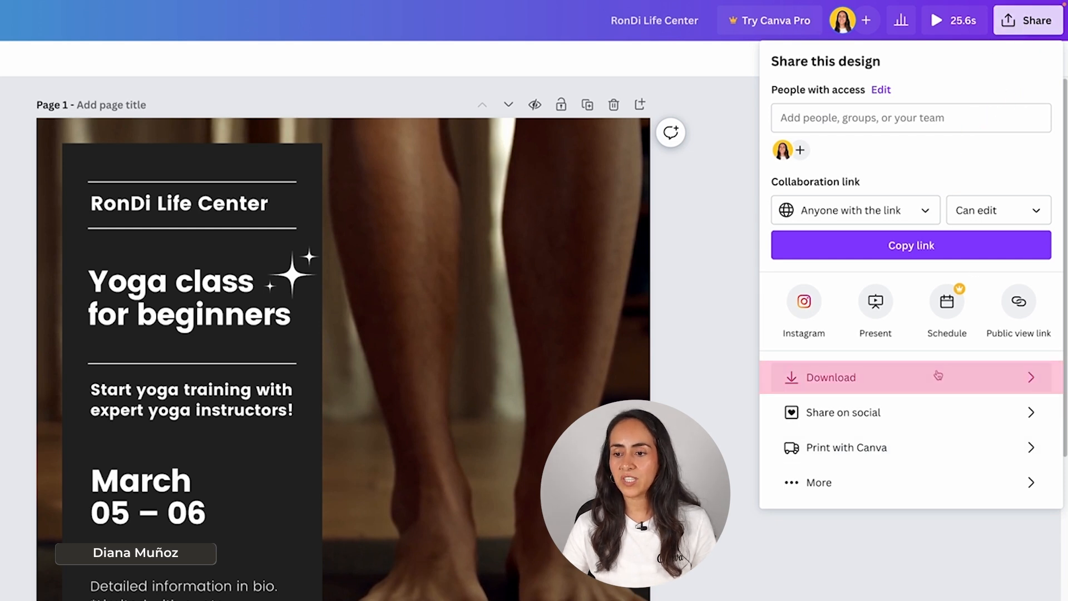
Step: Open the download settings, review the available file types and choose MP4 Video
left_click(863, 379)
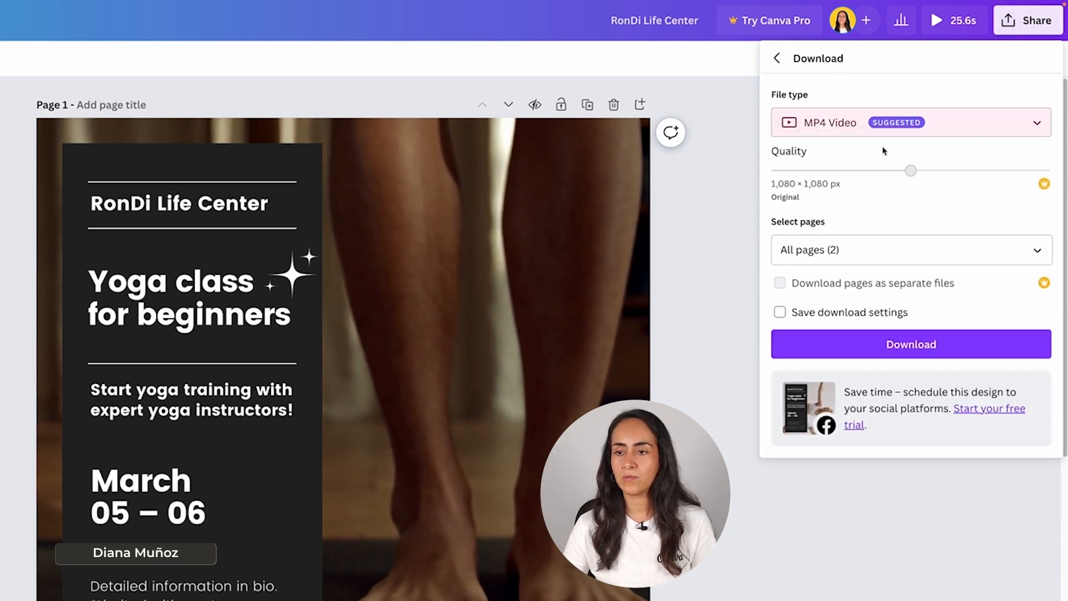
left_click(824, 129)
scroll(933, 251, "up", 3)
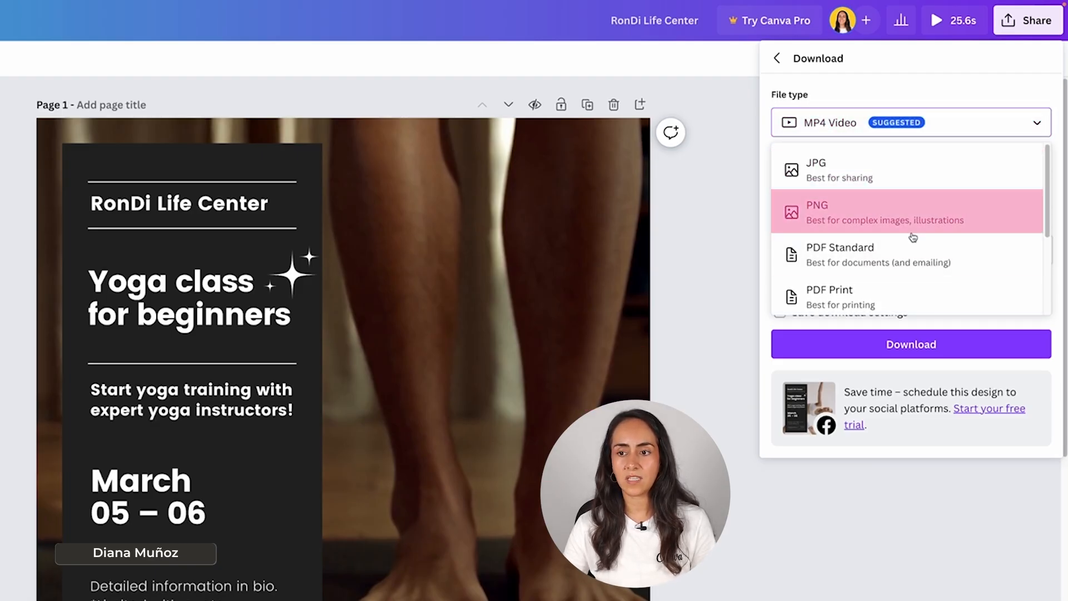
scroll(912, 234, "down", 3)
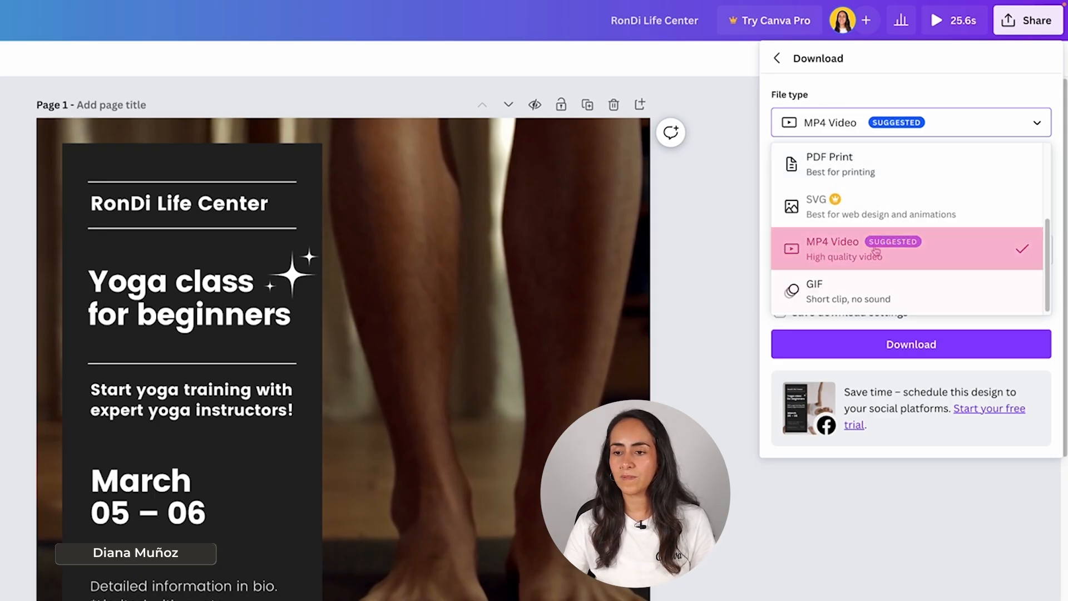
left_click(936, 249)
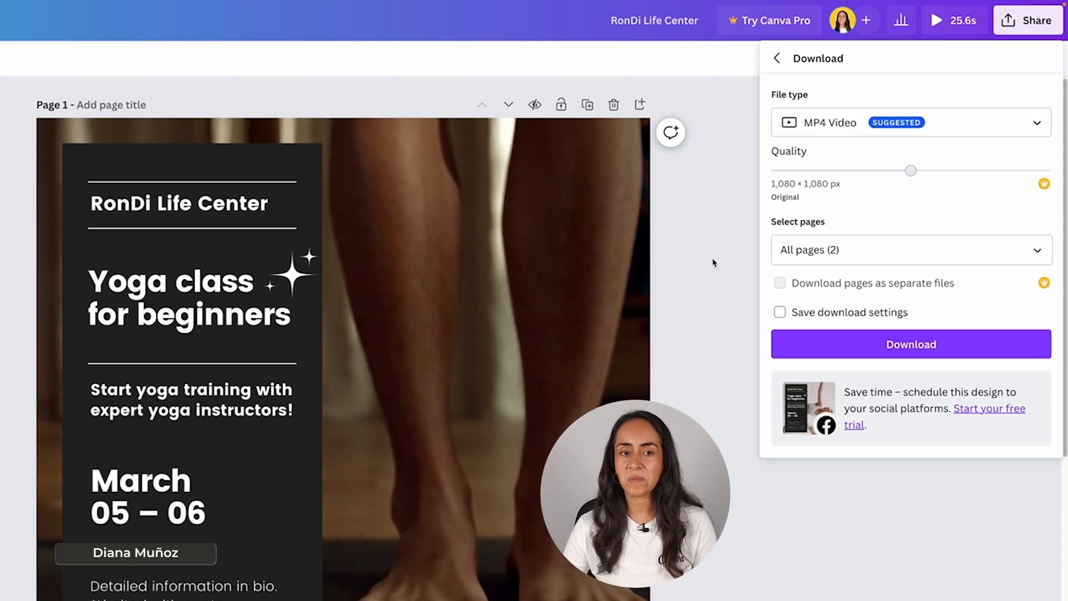
Step: Limit the MP4 export to page 1 only and download it
scroll(794, 553, "down", 4)
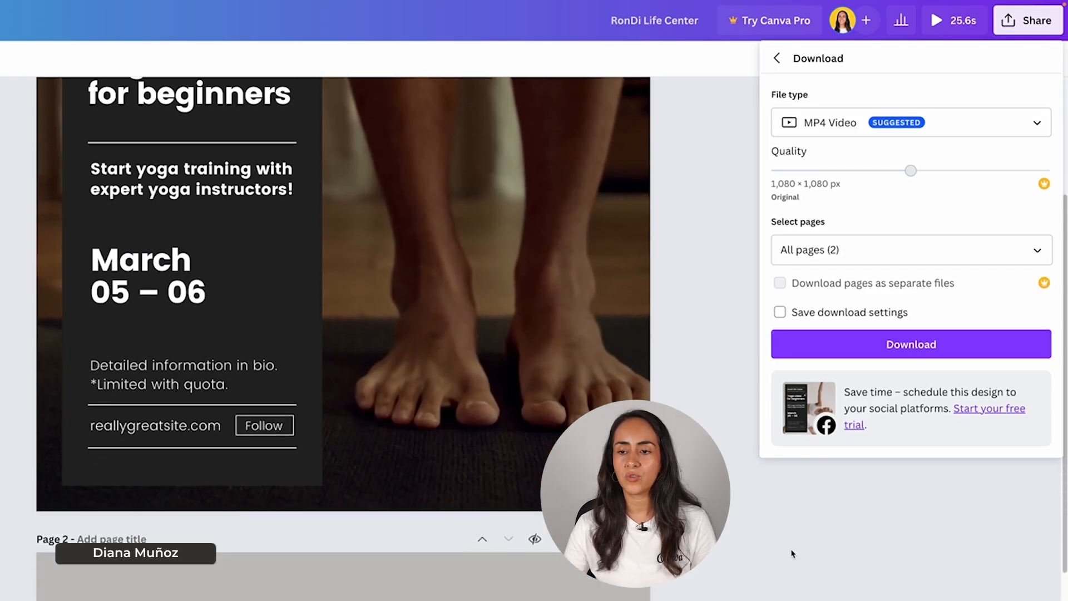
scroll(794, 550, "up", 6)
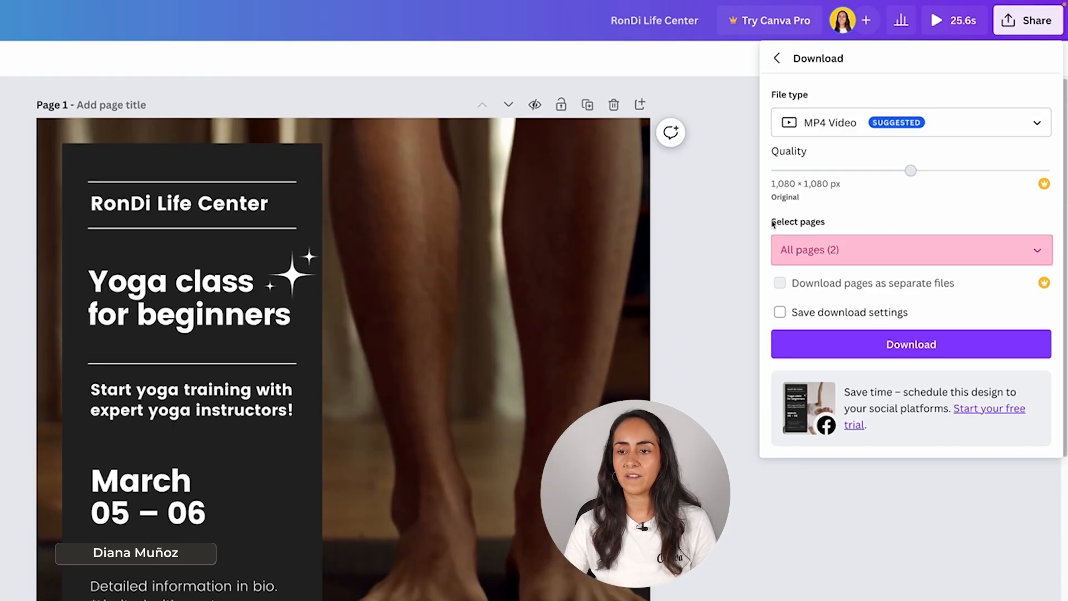
left_click(1038, 249)
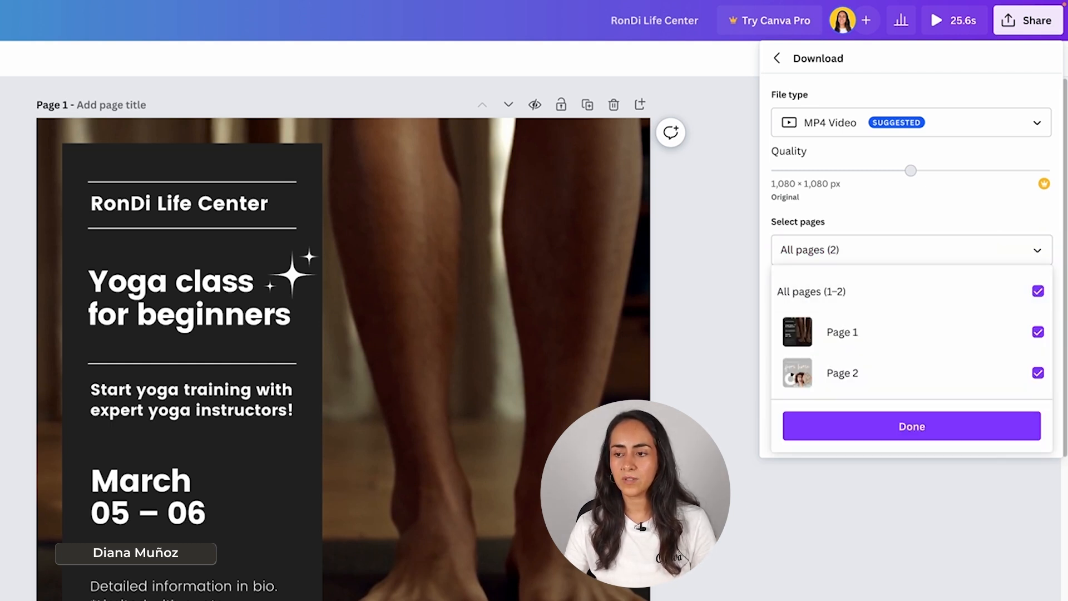
left_click(1041, 293)
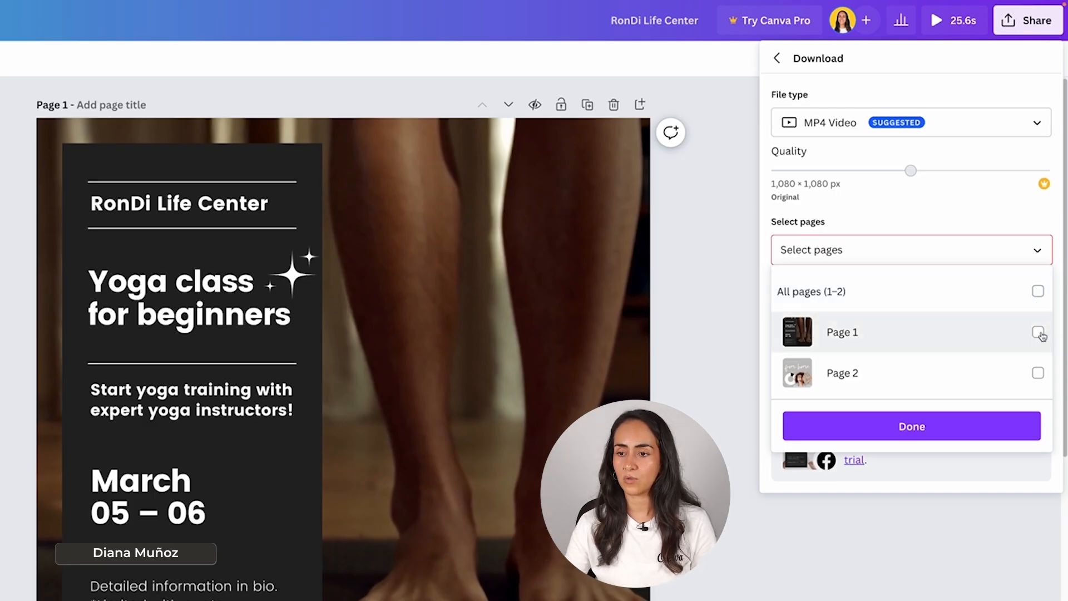
left_click(1040, 333)
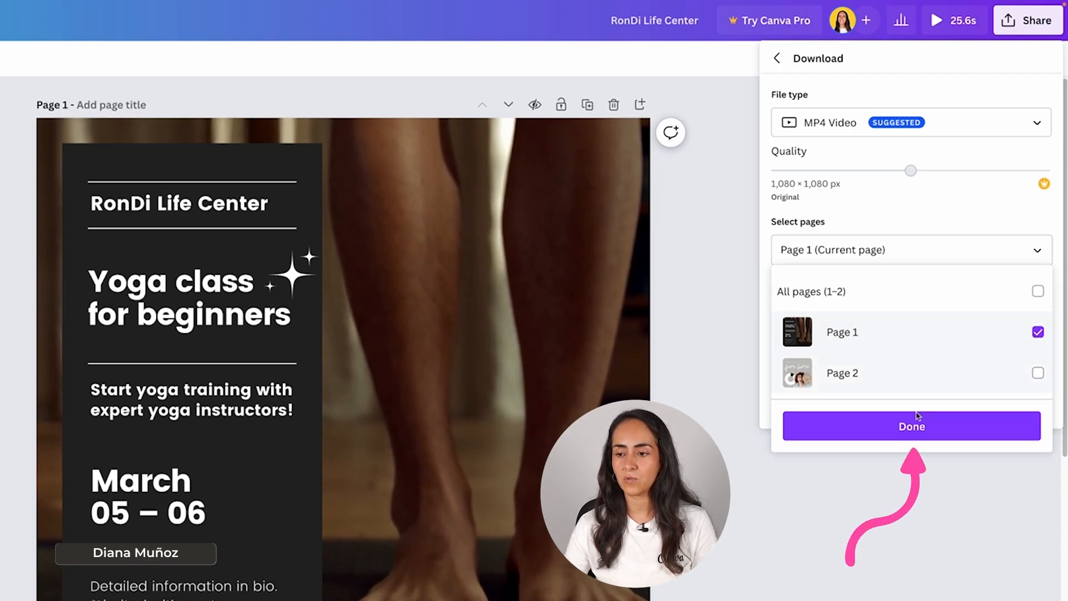
left_click(938, 425)
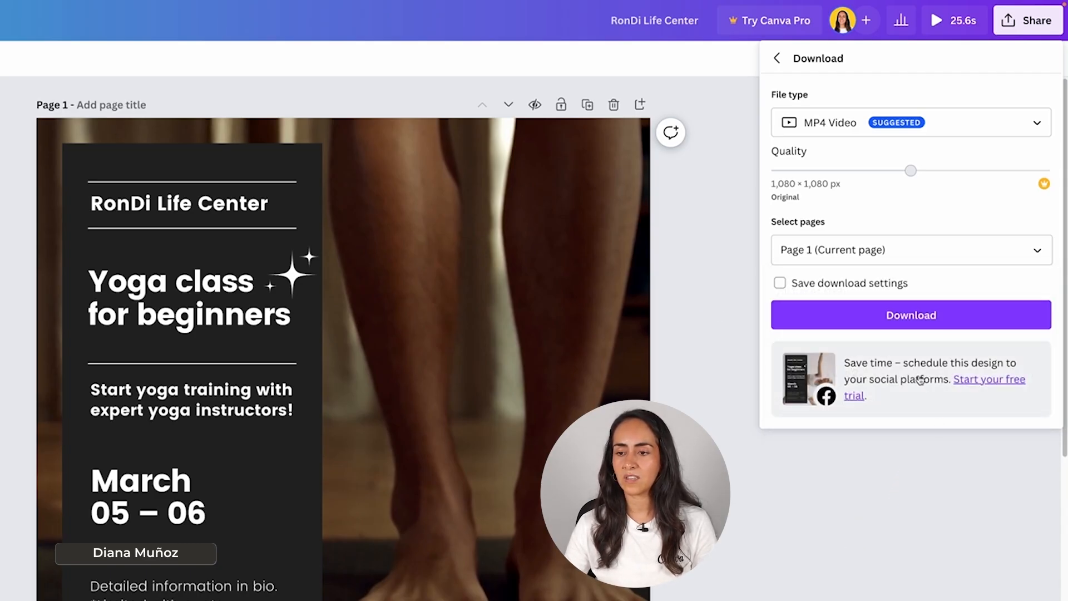
left_click(977, 315)
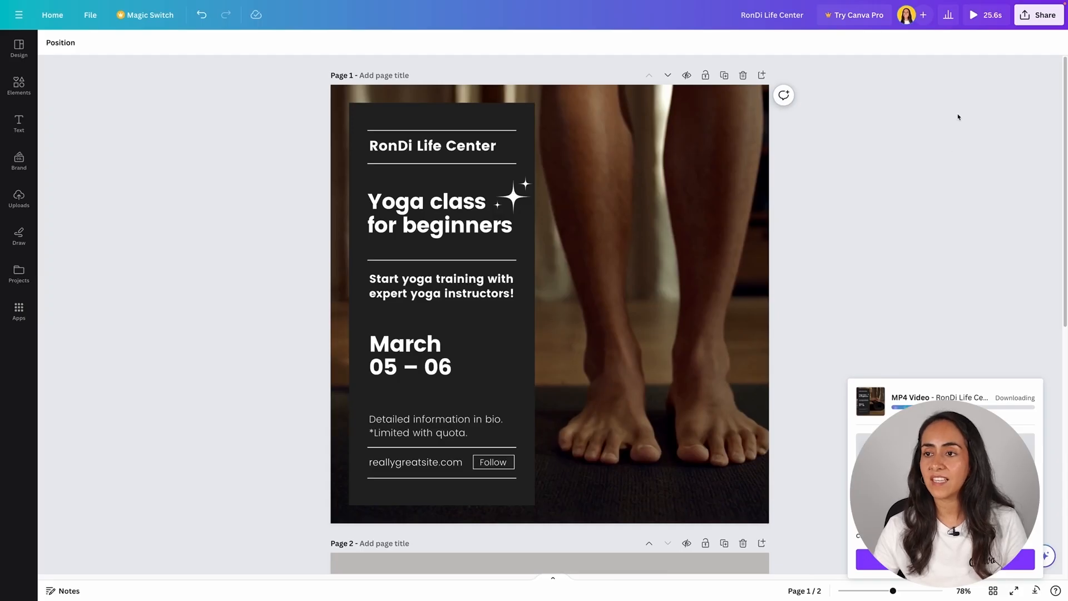
Step: Start another download of the design for the finance post, with PNG as the file type
scroll(958, 120, "down", 8)
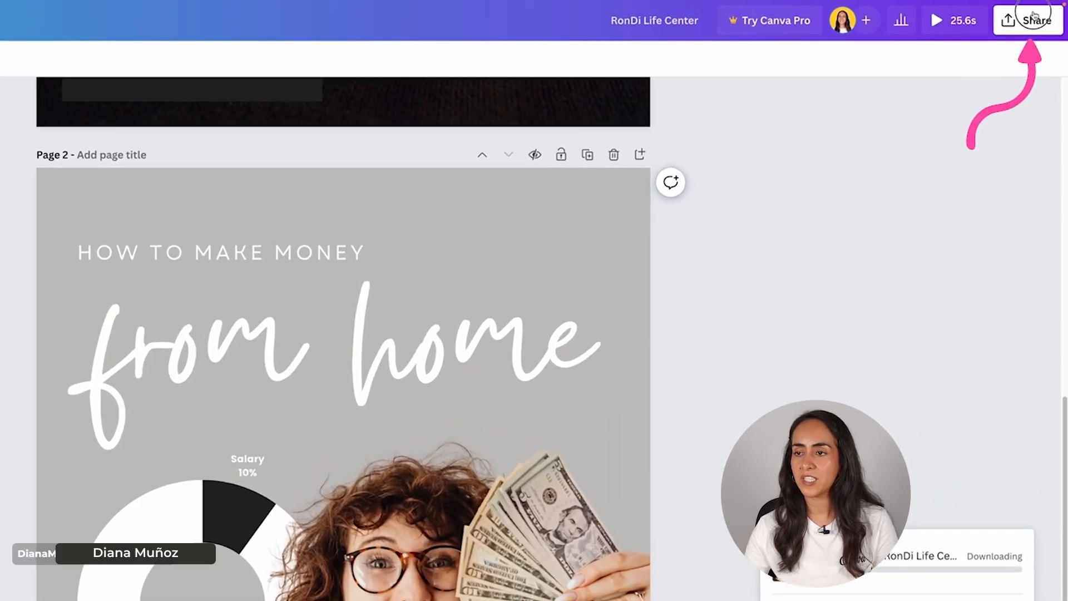
left_click(1044, 13)
left_click(878, 374)
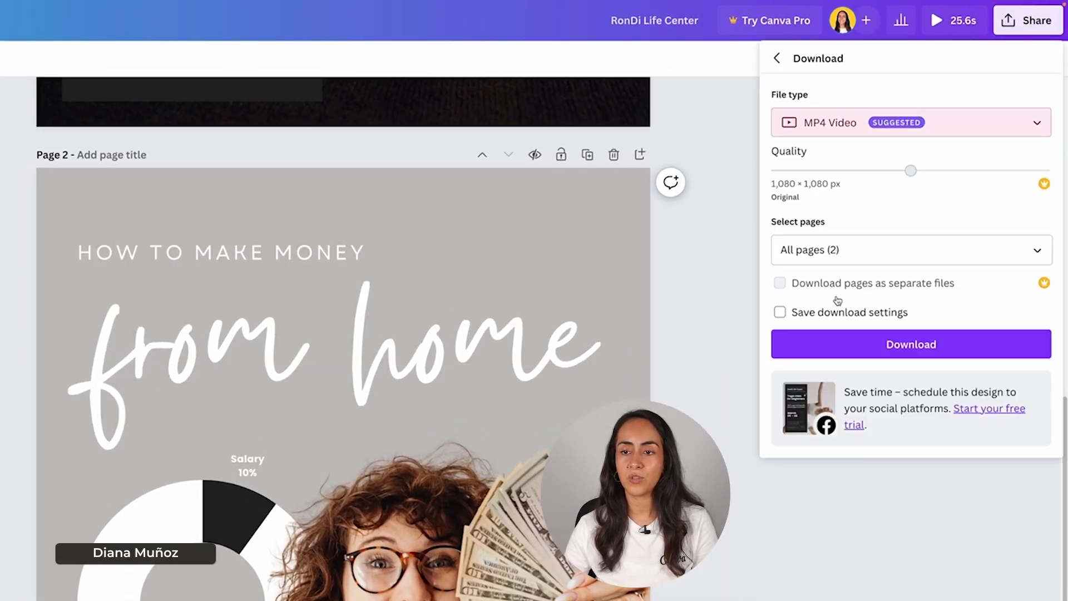
left_click(822, 123)
scroll(871, 183, "up", 3)
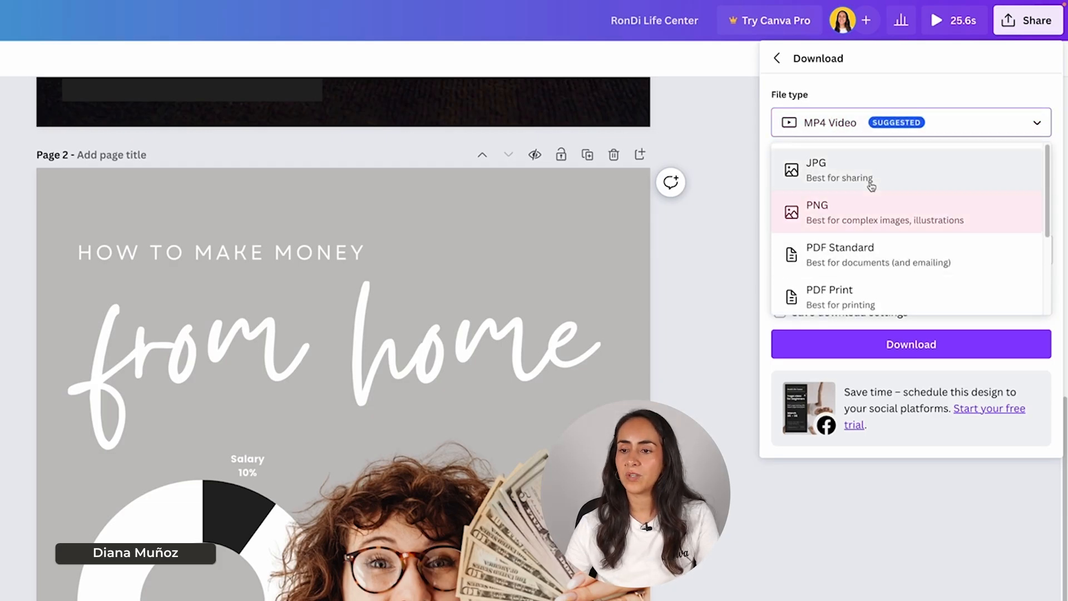
left_click(871, 214)
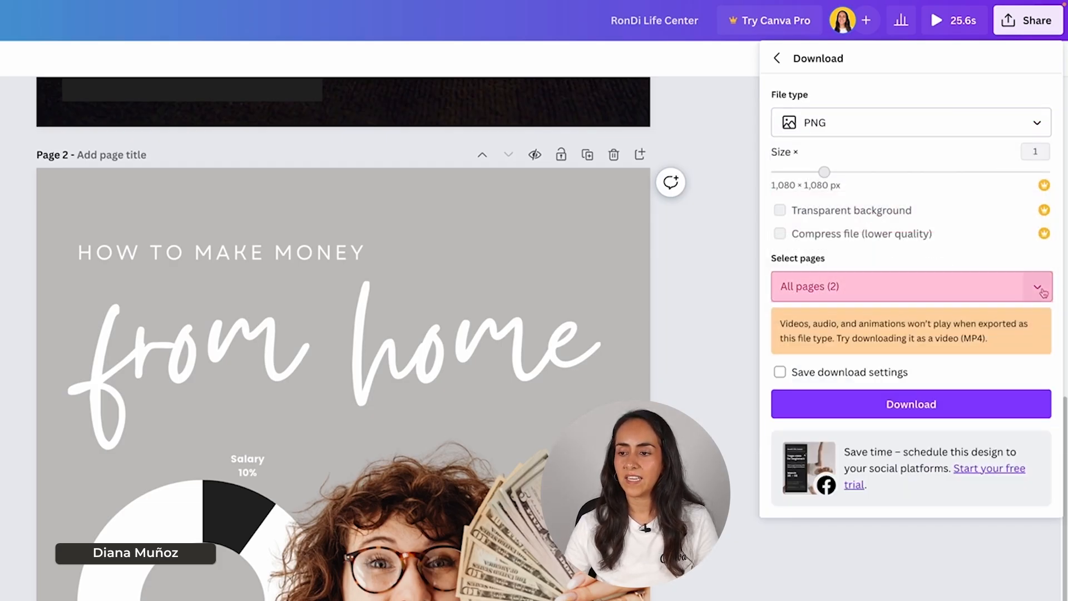
Step: Limit the PNG export to page 2 and save the download as Finances in the Designs folder
left_click(1038, 286)
left_click(1045, 334)
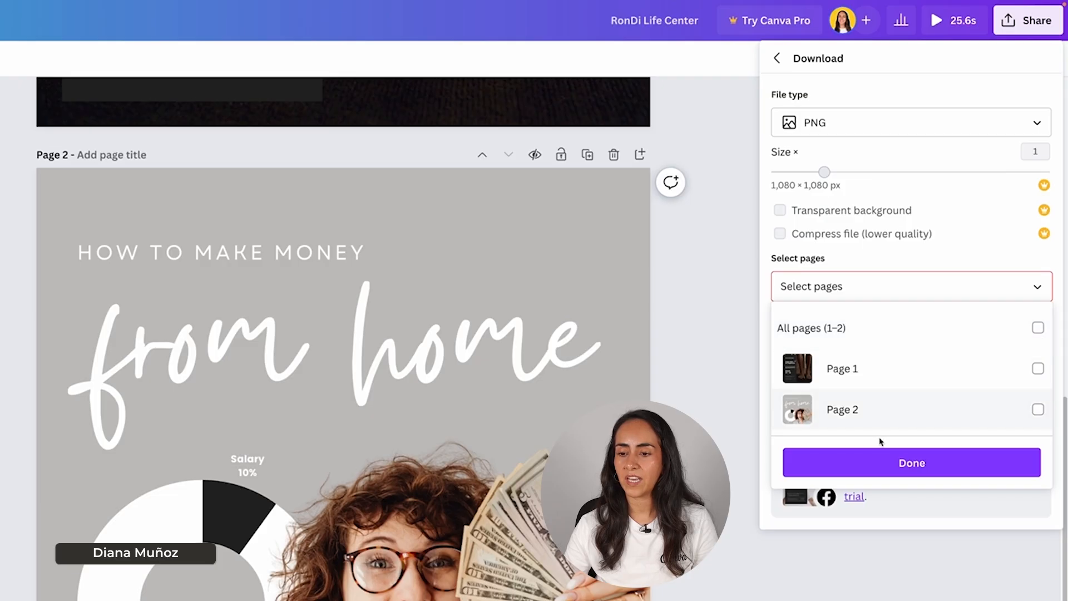
left_click(1039, 412)
left_click(908, 464)
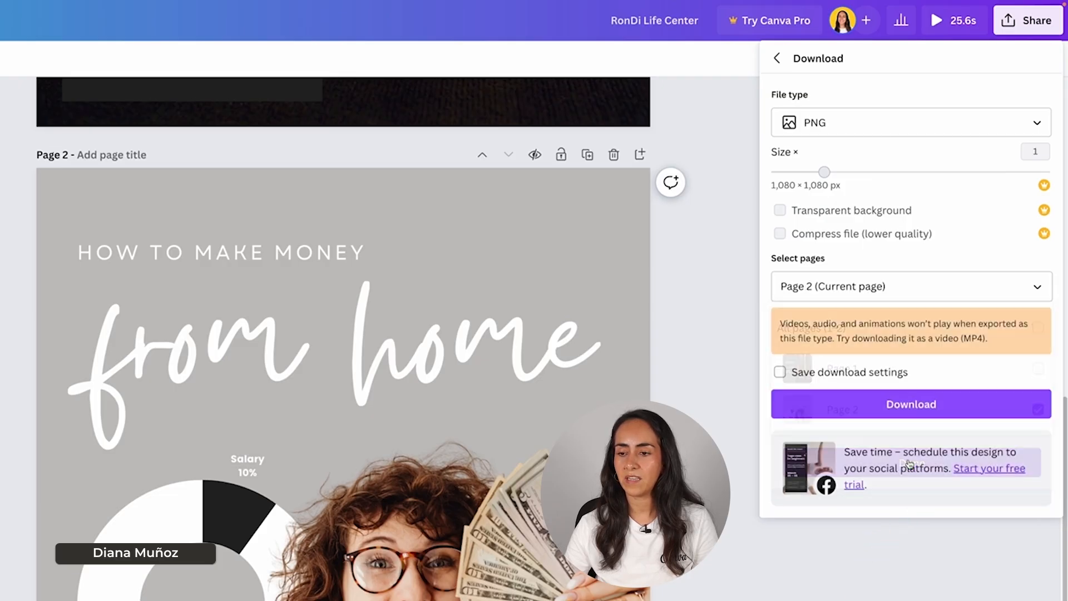
left_click(939, 410)
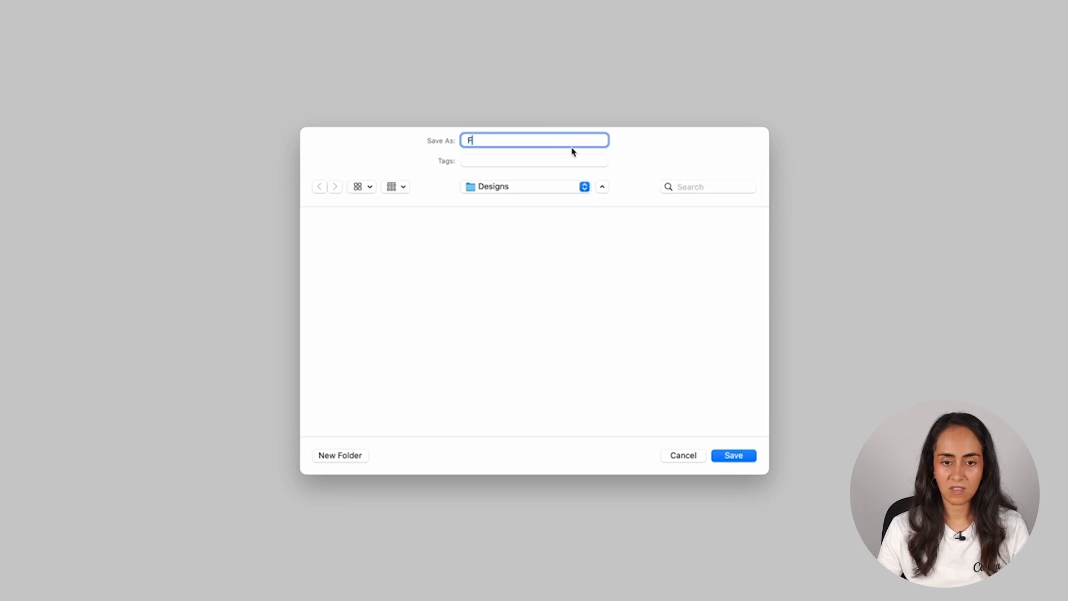
left_click(735, 456)
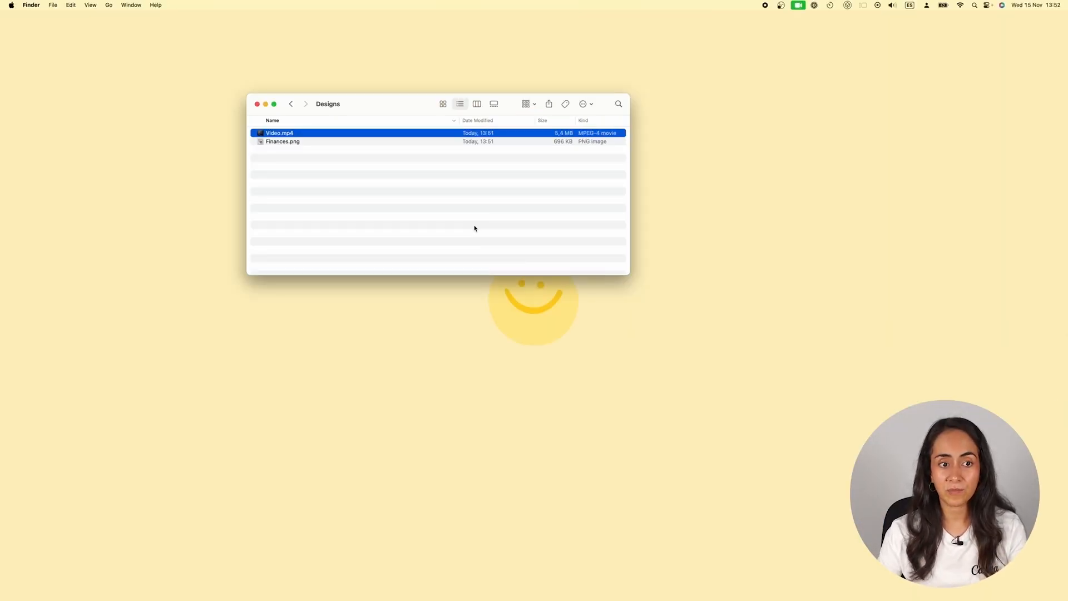
Step: Preview the downloaded Video.mp4 and Finances.png files from the Designs folder in Finder
key("space")
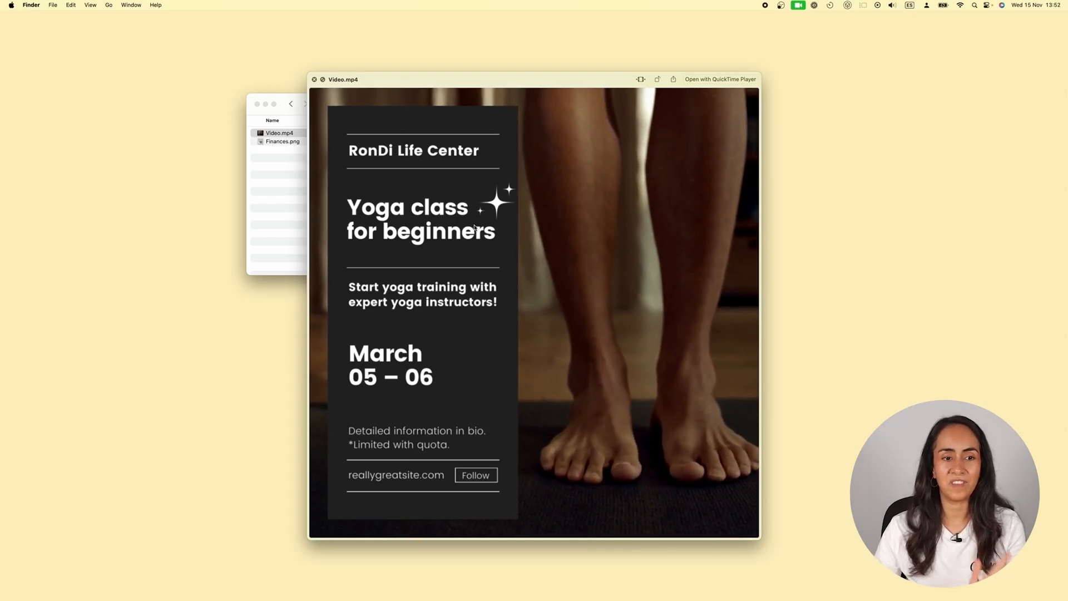
key("Down")
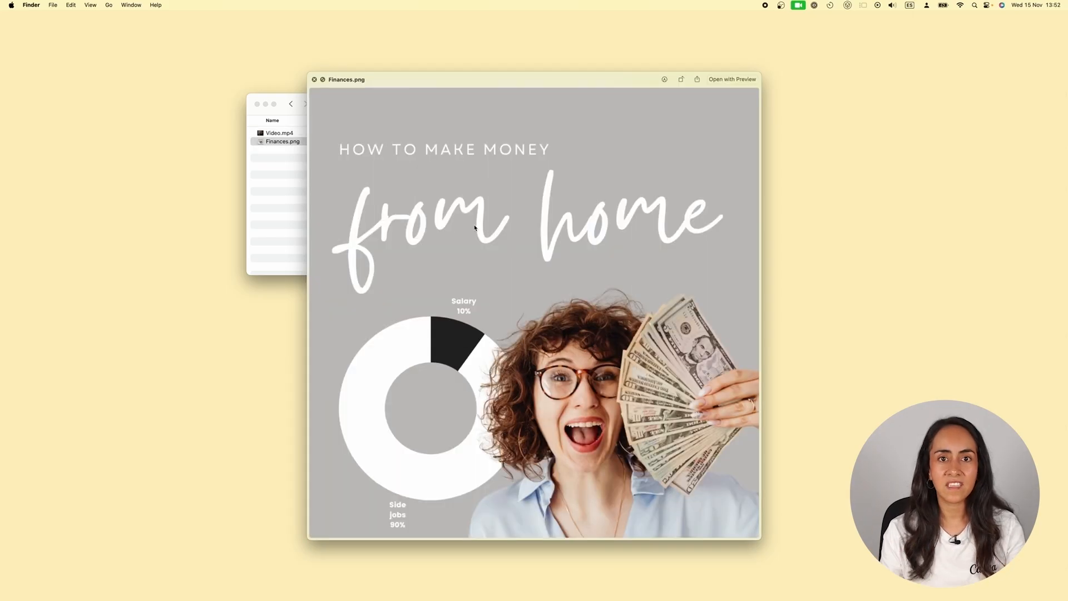